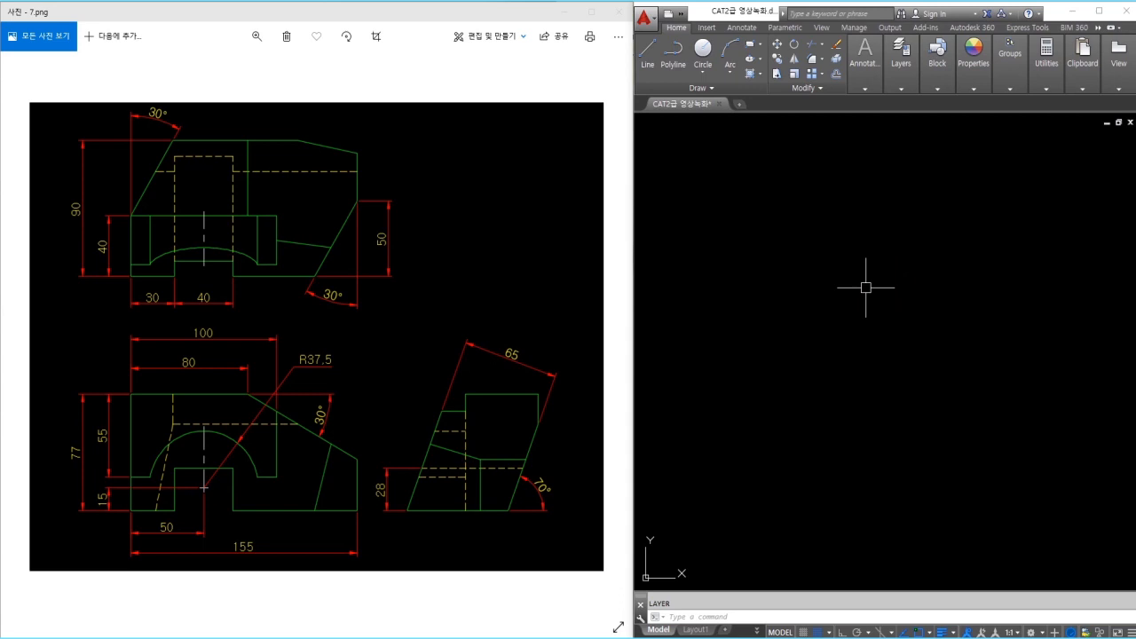
# - Review the drawing's layer properties and the Standard text style settings
pyautogui.press('Return')
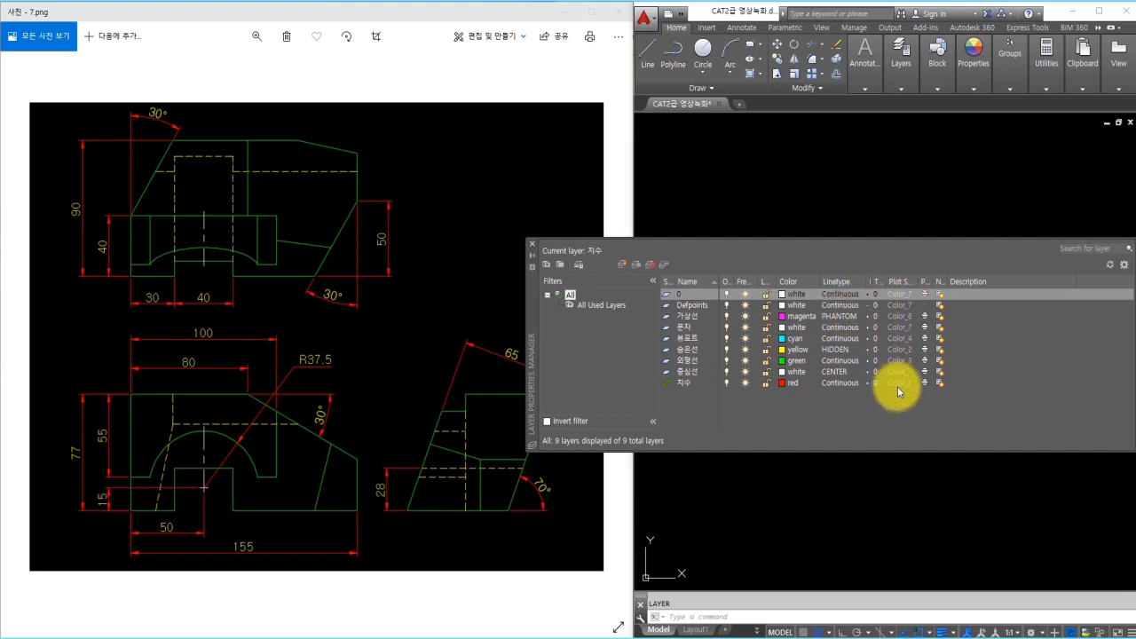
pyautogui.click(531, 242)
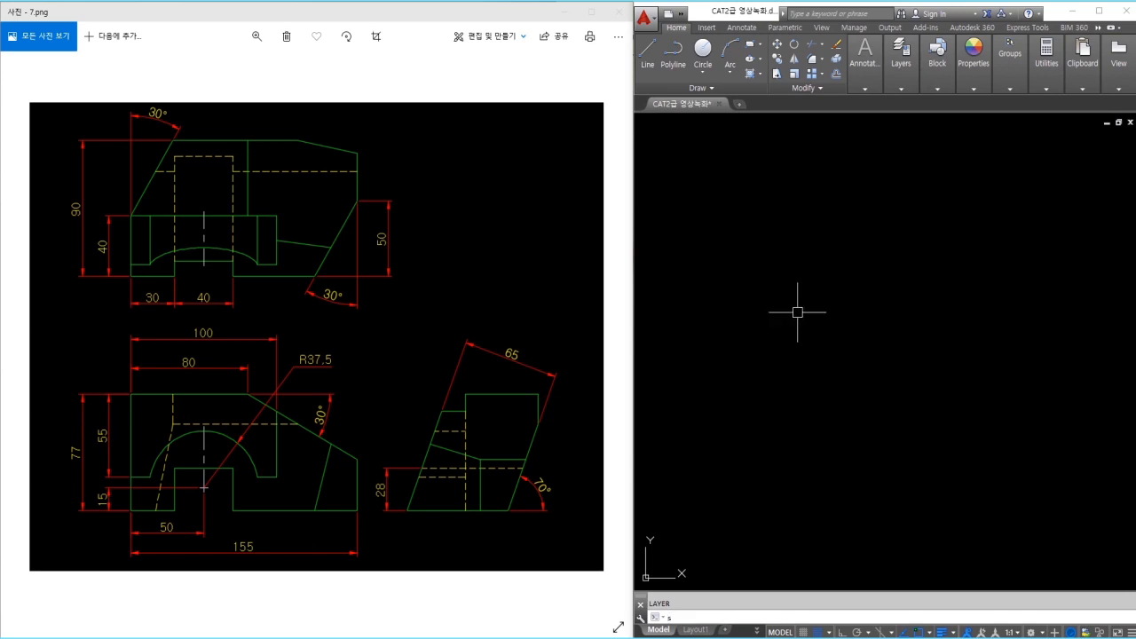
pyautogui.press('Return')
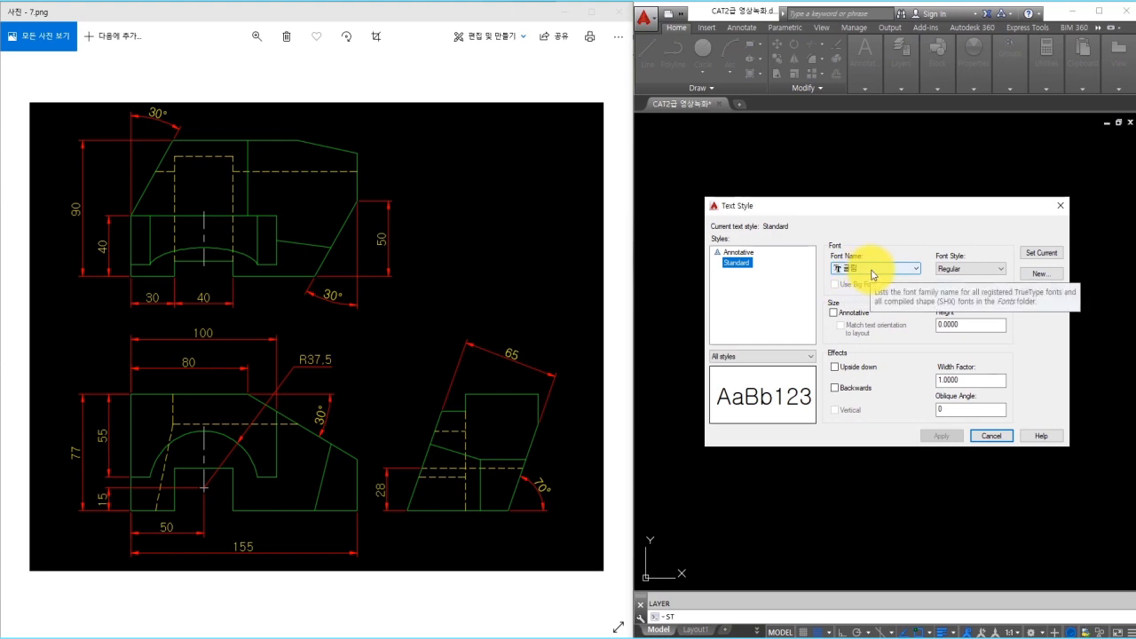
pyautogui.press('Escape')
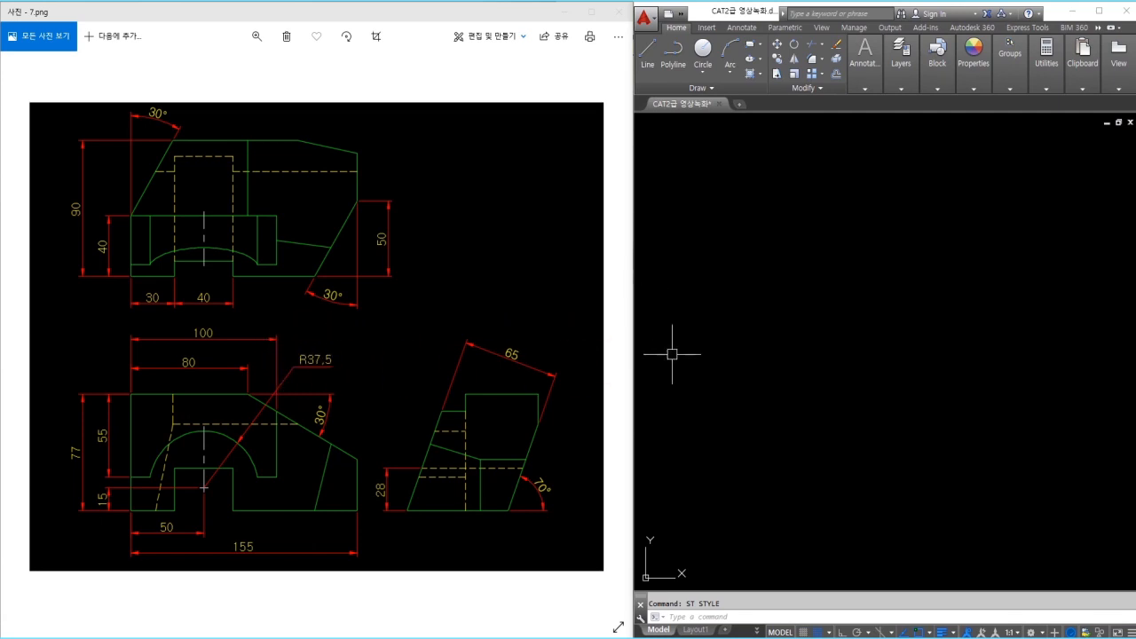
# - Set the text alignment of the ISO-25 dimension style to ISO standard
pyautogui.write('d')
pyautogui.press('Return')
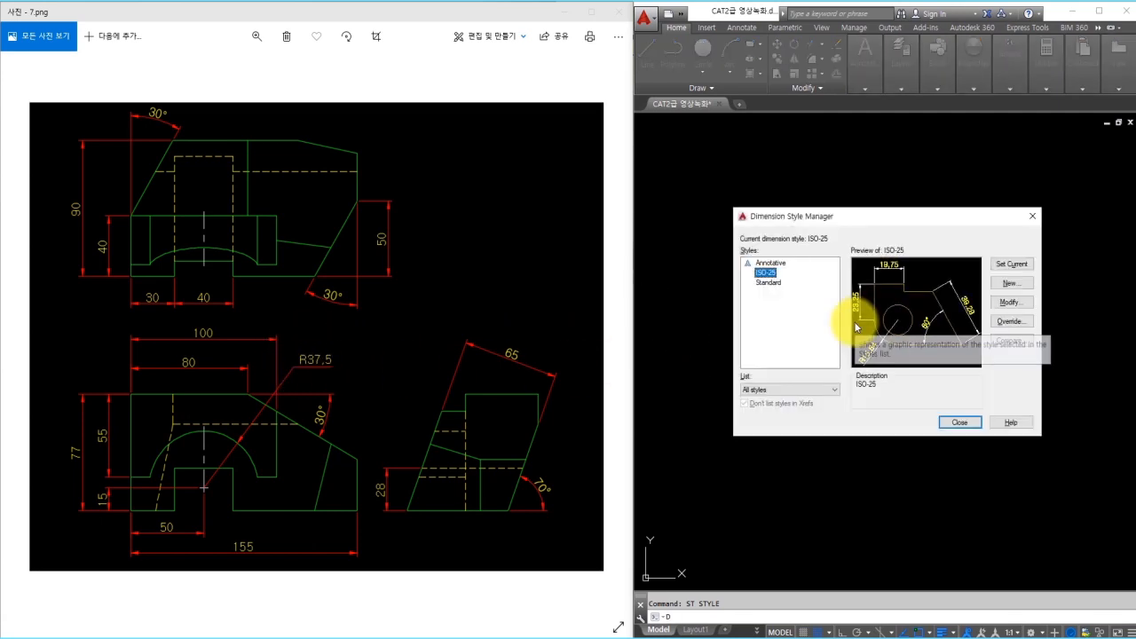
pyautogui.click(1020, 304)
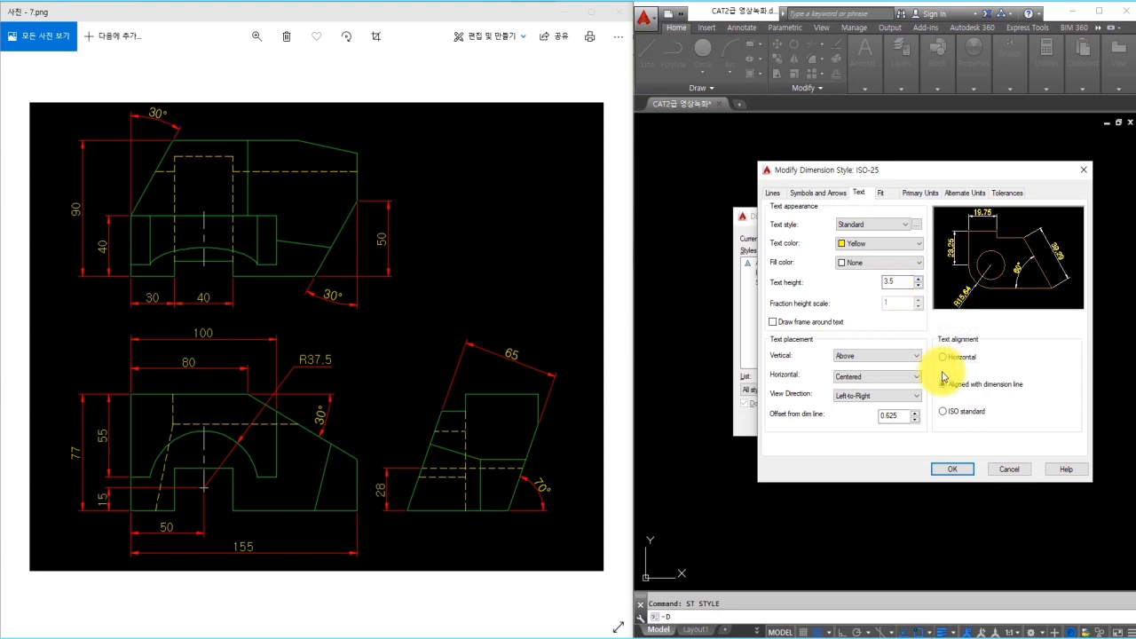
pyautogui.click(943, 411)
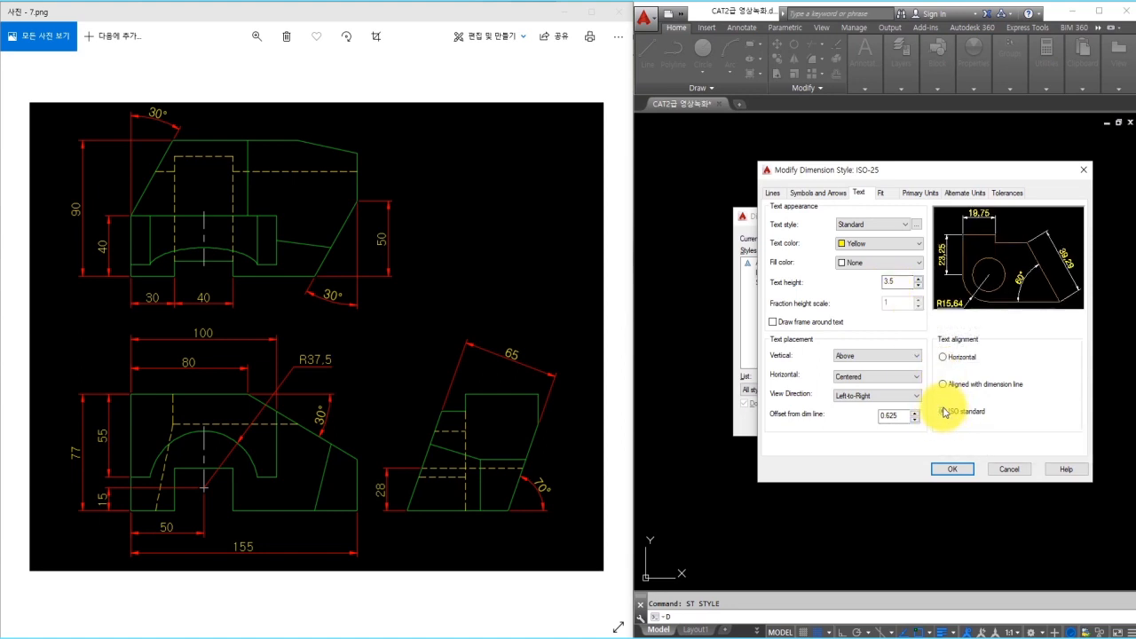
pyautogui.click(953, 469)
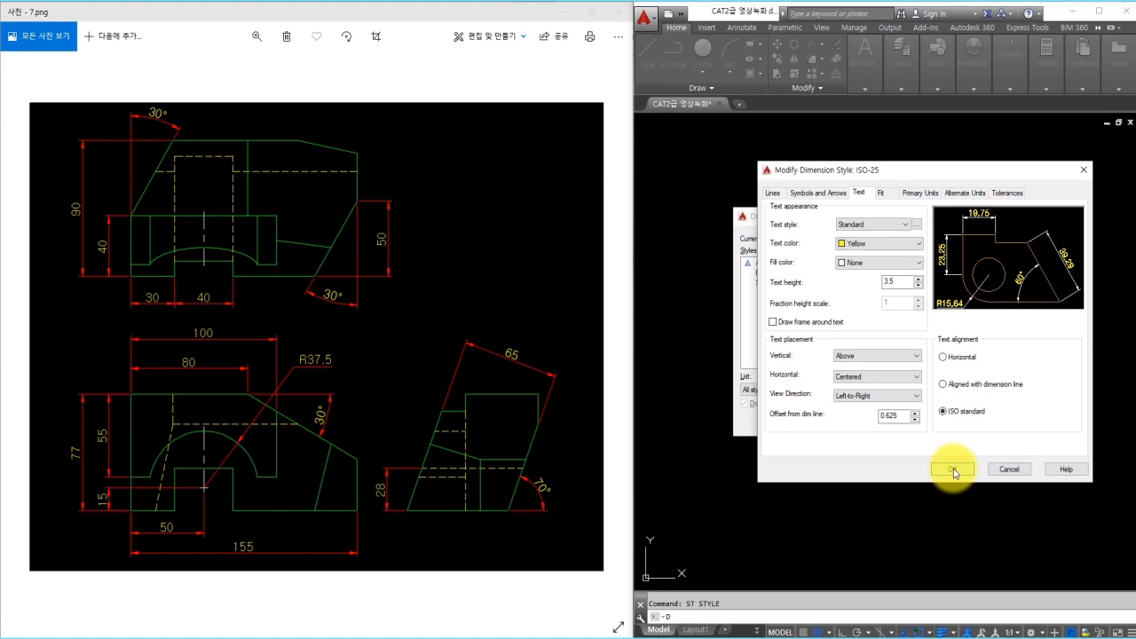
pyautogui.click(950, 422)
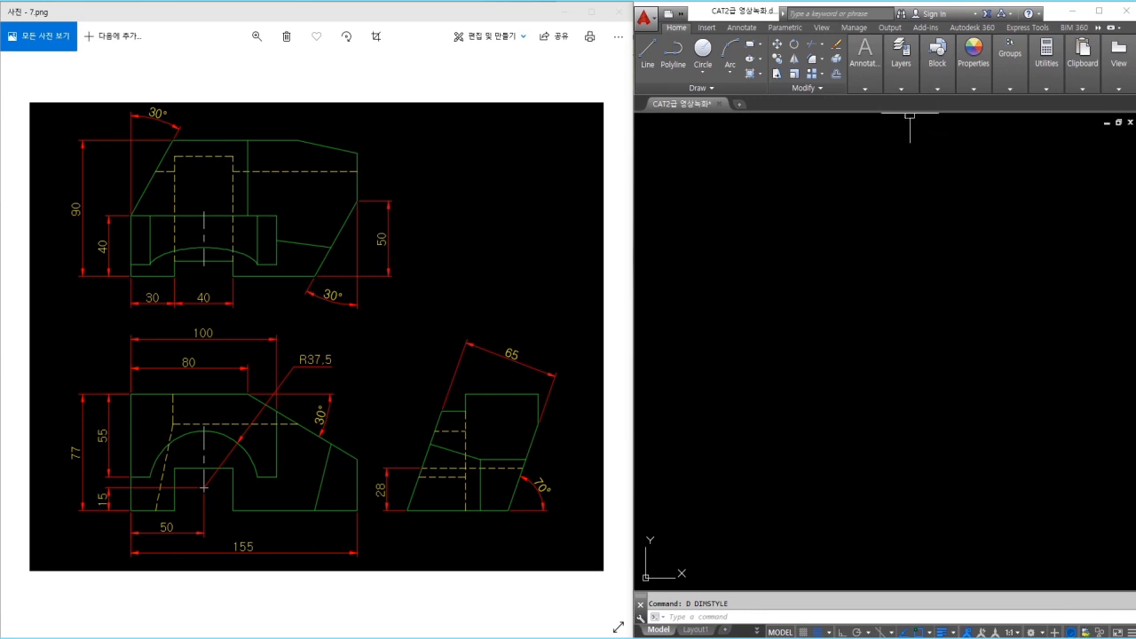
# - Make 외형선 the current layer and draw a 155 by 77 rectangle for the front view outline
pyautogui.click(901, 87)
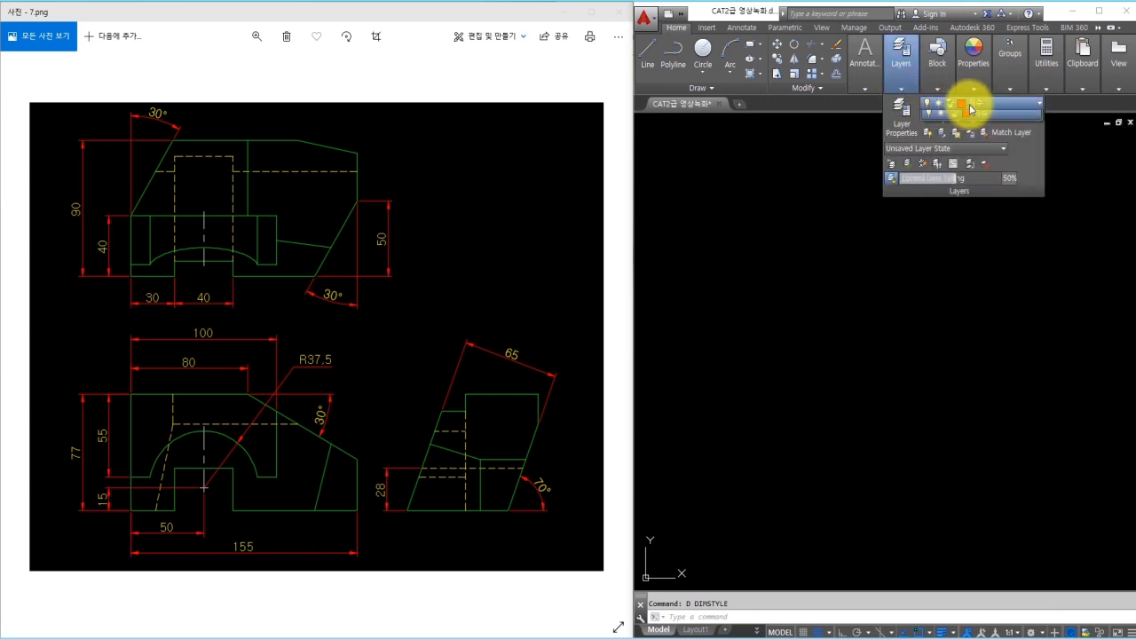
pyautogui.click(969, 104)
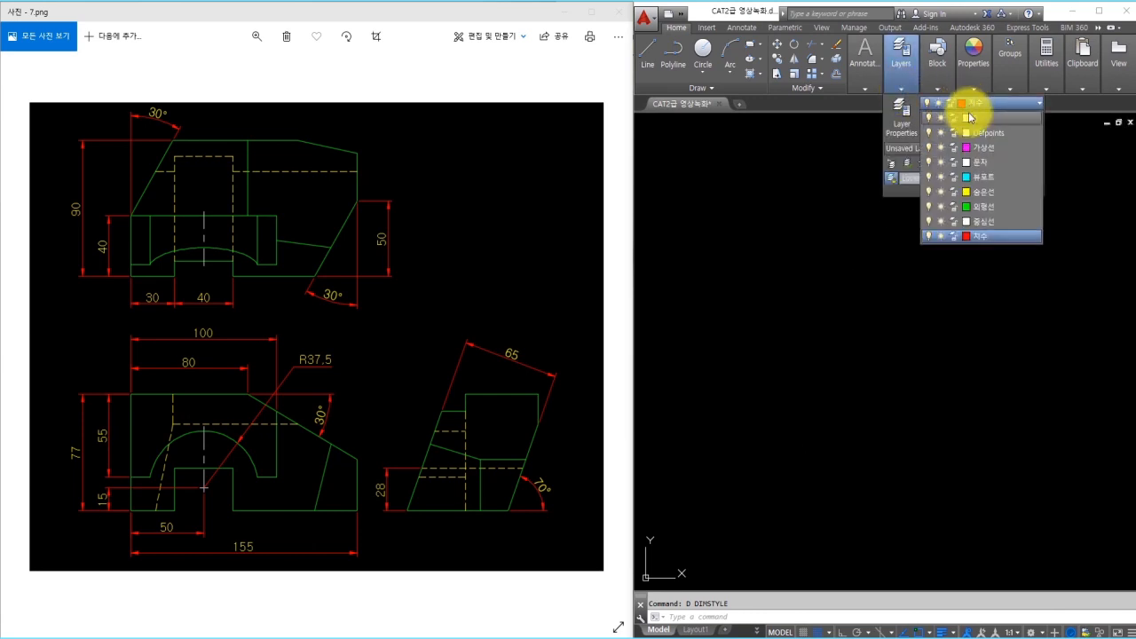
pyautogui.click(989, 213)
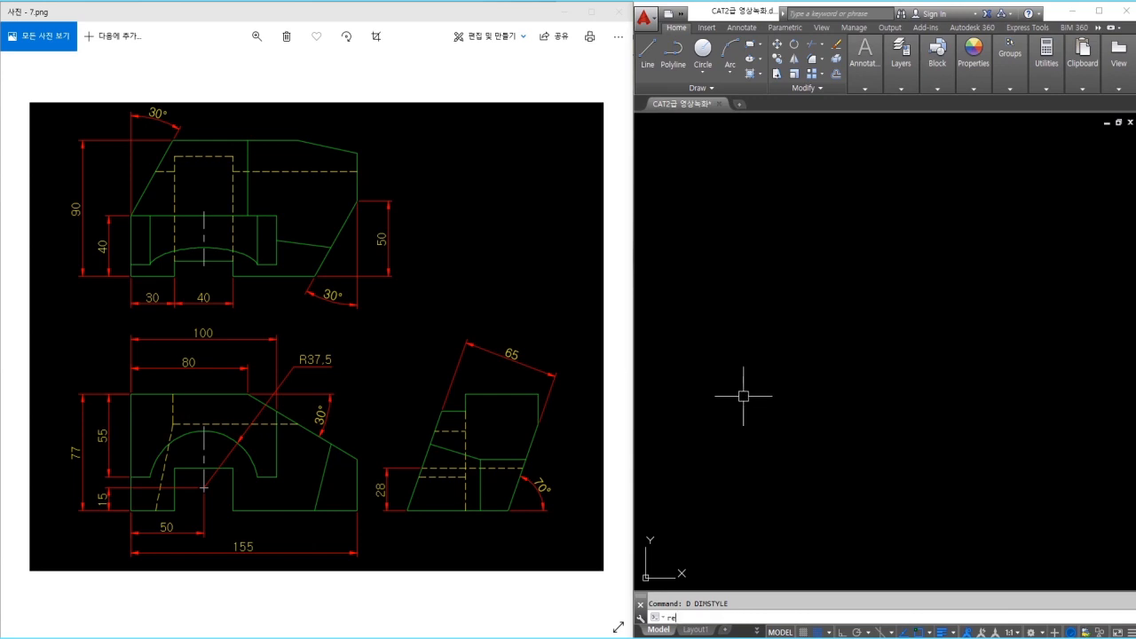
pyautogui.press('Return')
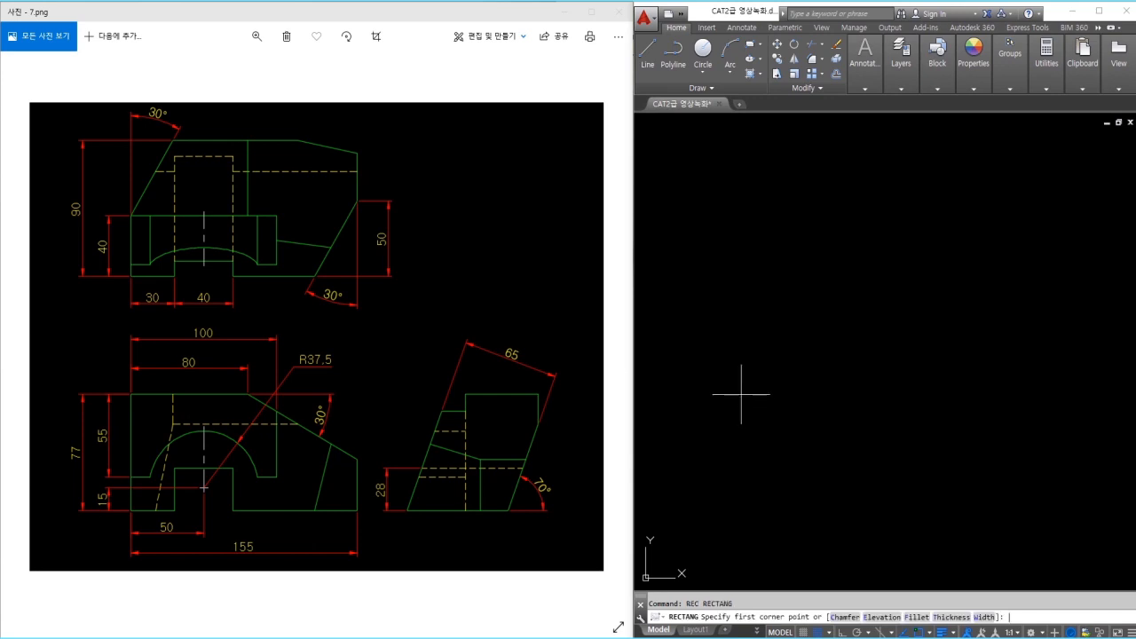
pyautogui.click(706, 440)
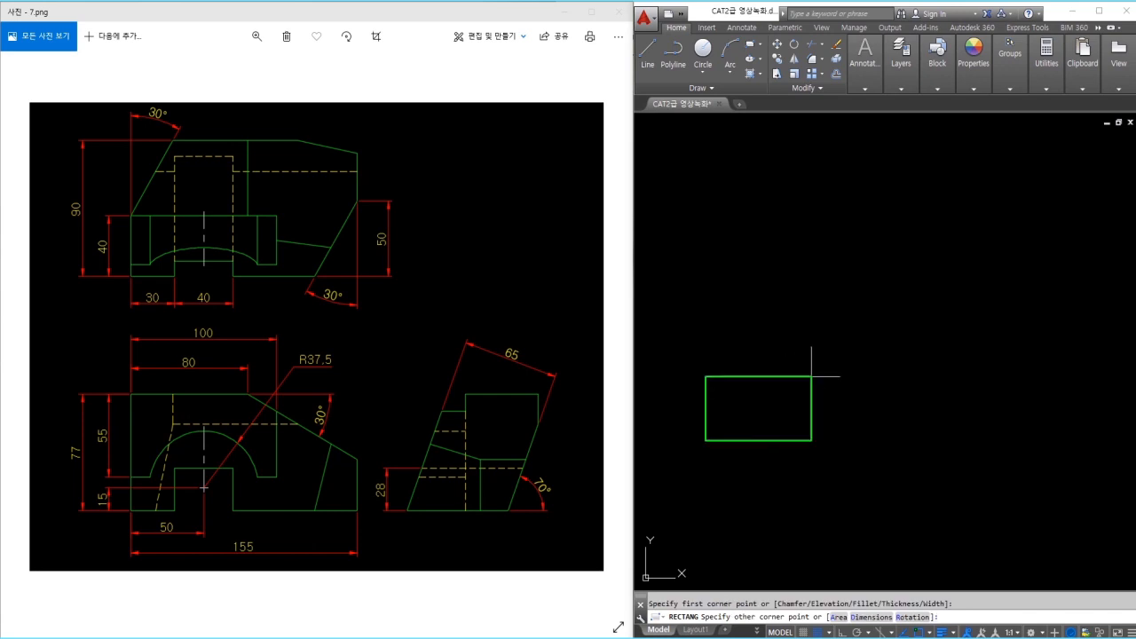
pyautogui.press('F9')
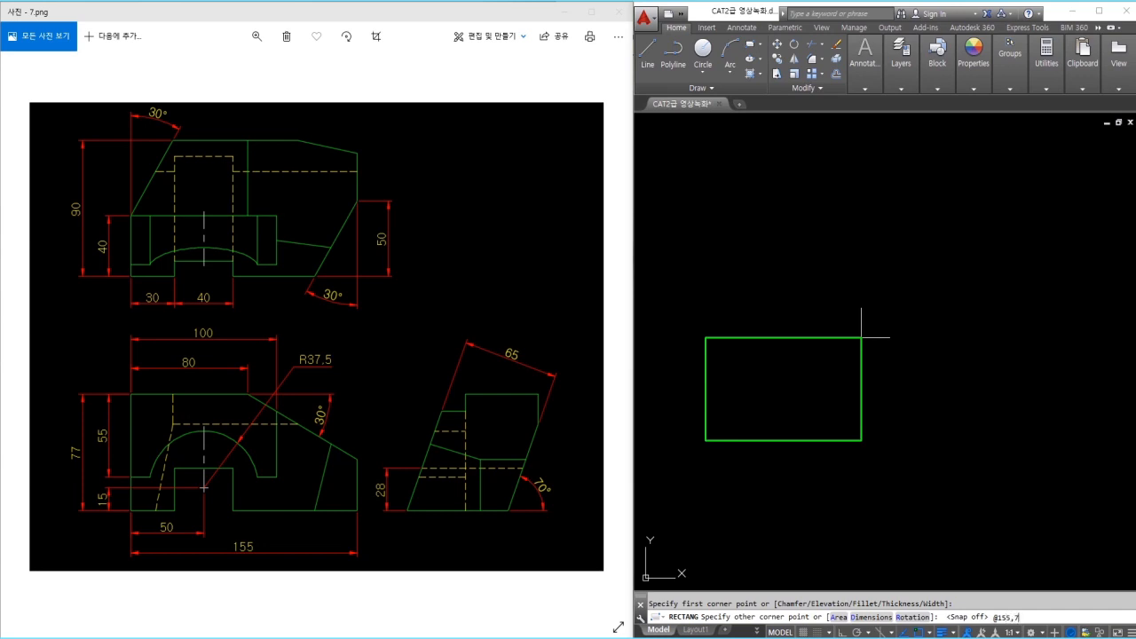
pyautogui.press('Return')
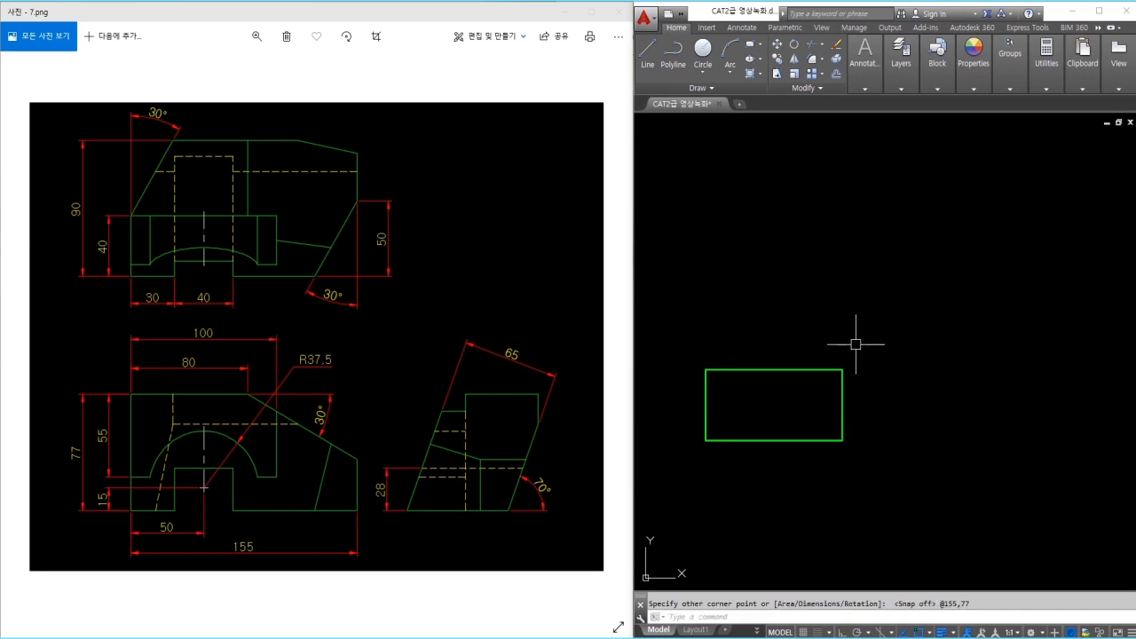
# - Draw a long horizontal line above the rectangle and a vertical line down from its far end, clear of the rectangle's side
pyautogui.write('l')
pyautogui.press('Return')
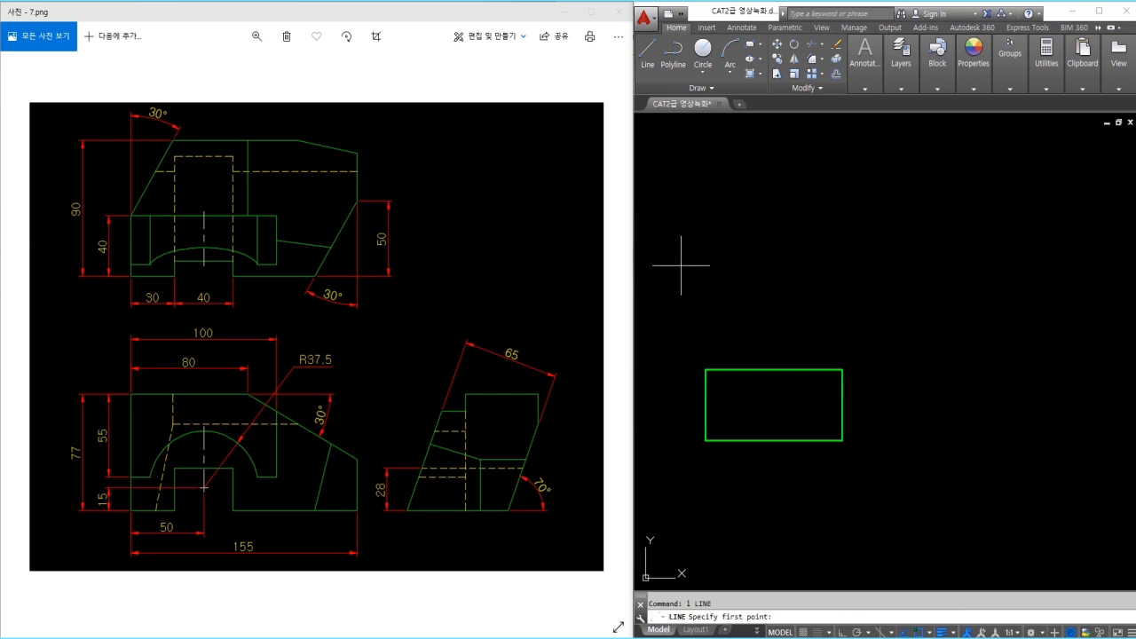
pyautogui.click(686, 264)
pyautogui.press('F8')
pyautogui.click(923, 277)
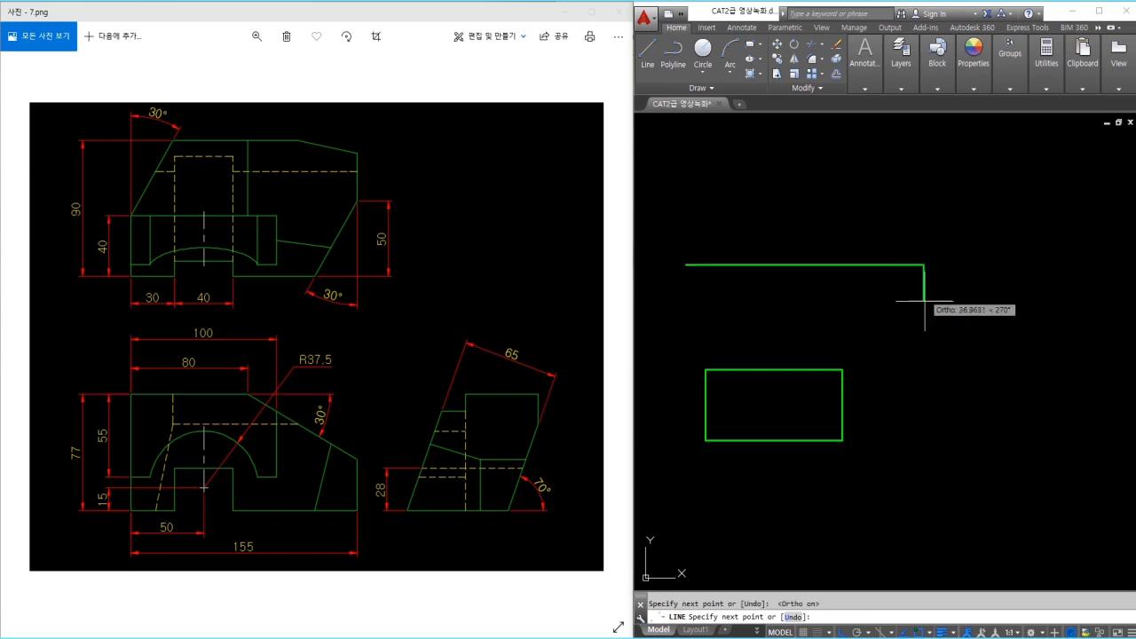
pyautogui.click(913, 493)
pyautogui.press('Return')
# - Draw a 45° projection line upward from the corner where the horizontal and vertical lines meet
pyautogui.press('Return')
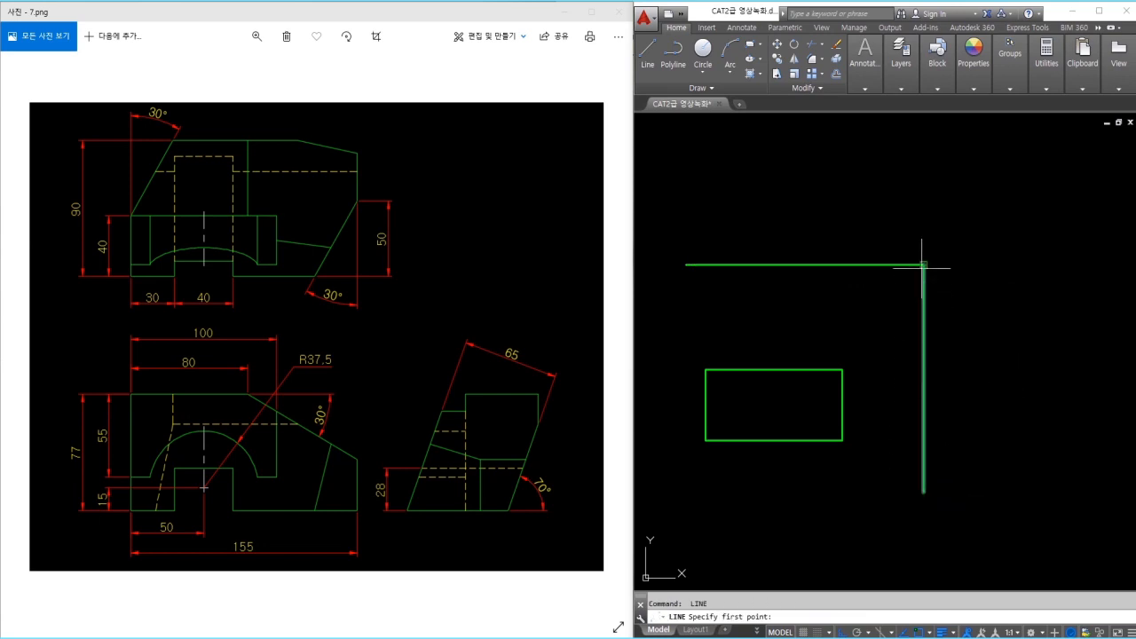
pyautogui.click(923, 264)
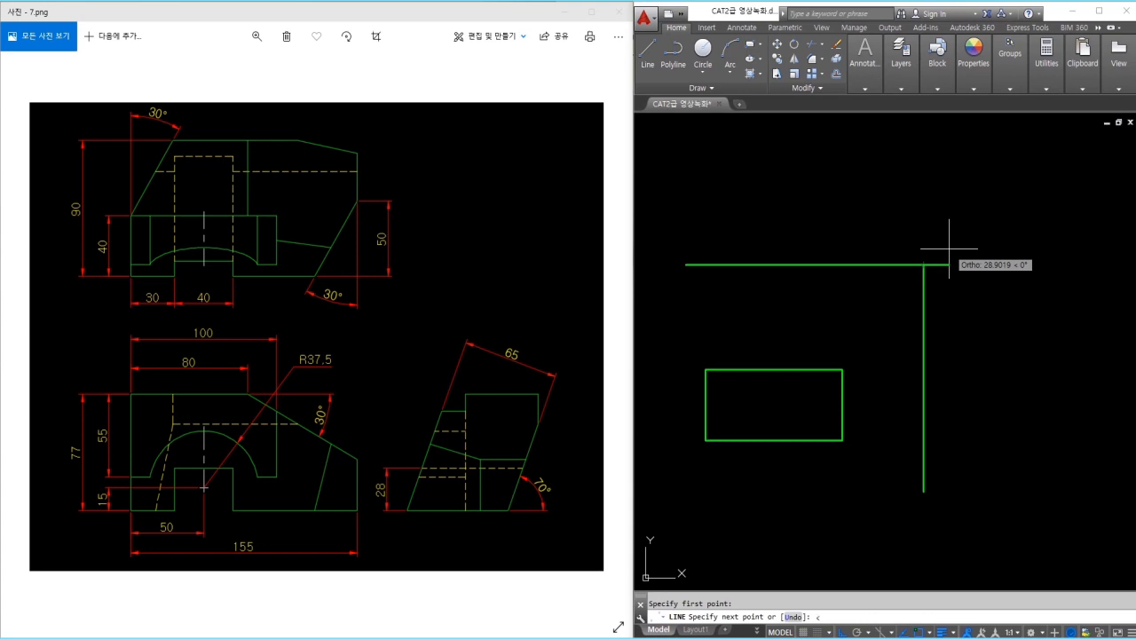
pyautogui.write('<45')
pyautogui.press('Return')
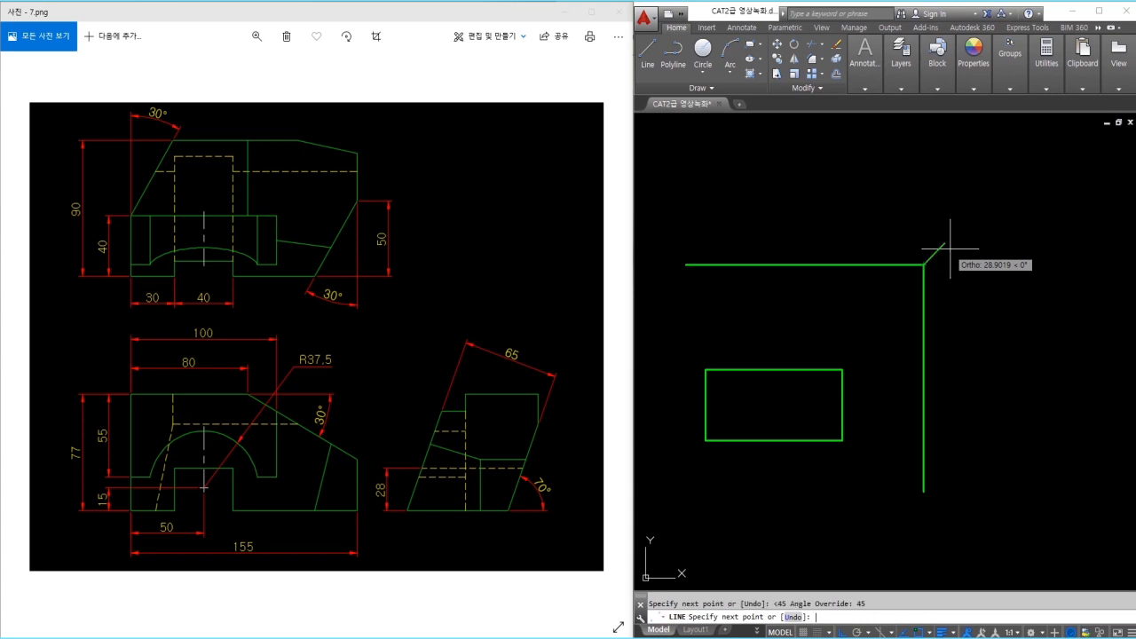
pyautogui.click(1060, 165)
pyautogui.press('Return')
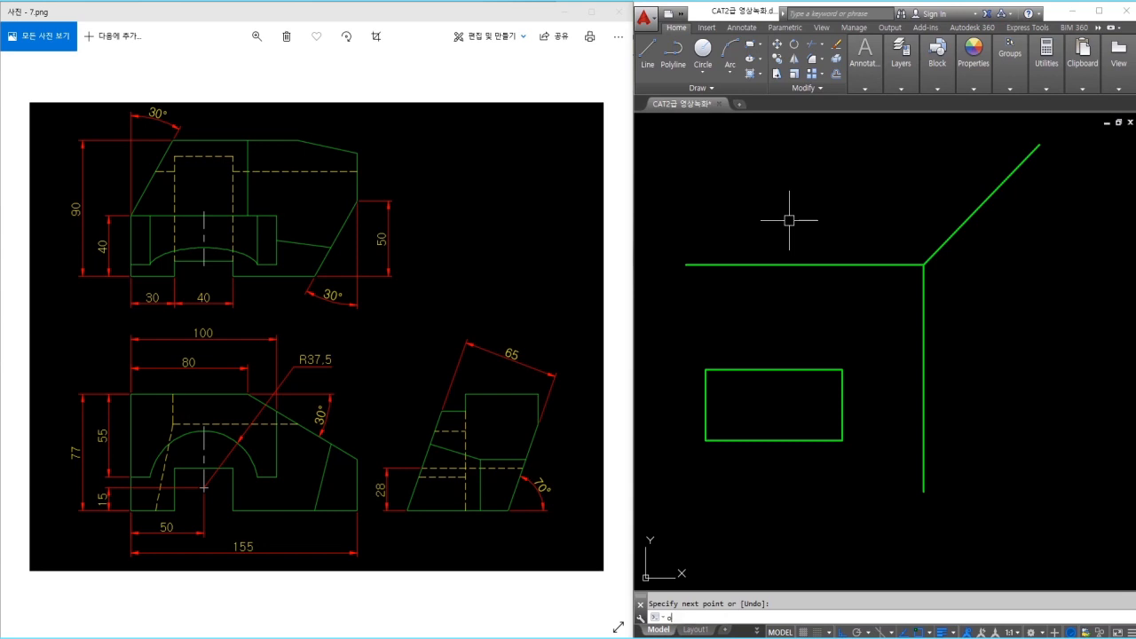
# - Offset the horizontal line 90 upward to set the height of the top view
pyautogui.write('o')
pyautogui.press('Return')
pyautogui.write('90')
pyautogui.press('Return')
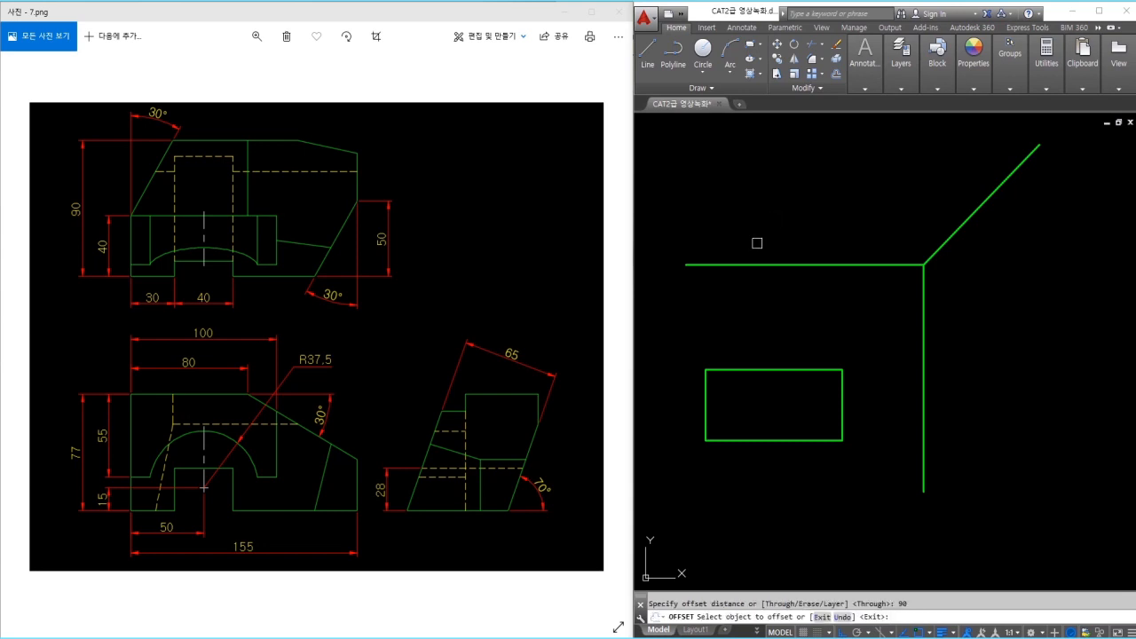
pyautogui.click(758, 263)
pyautogui.click(761, 213)
pyautogui.press('Return')
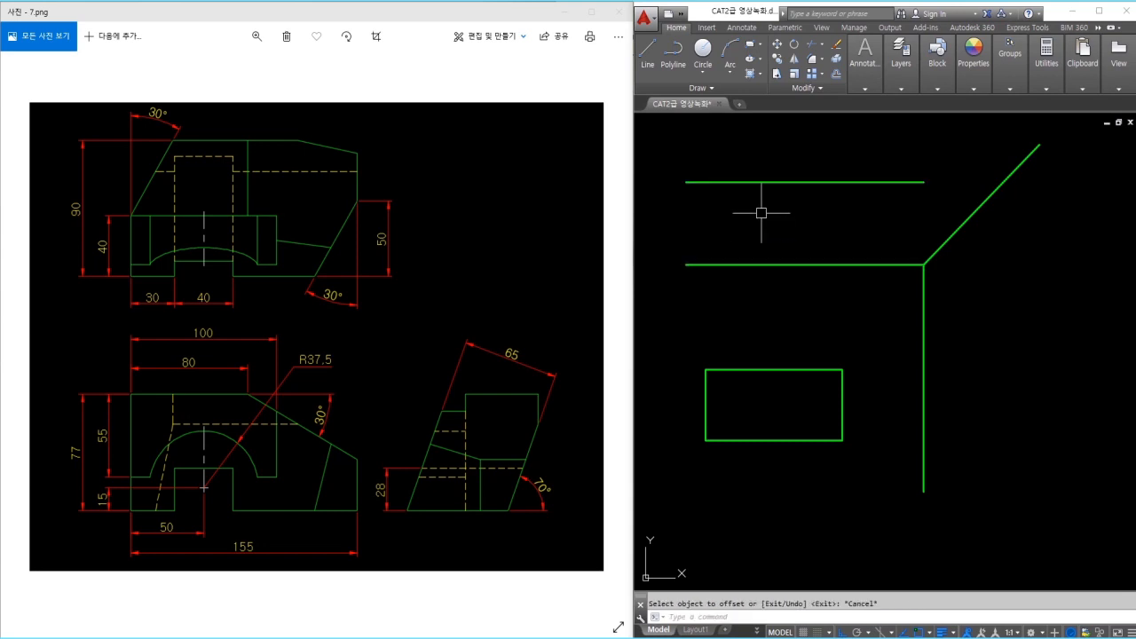
# - Draw vertical projection lines from both upper corners of the front view rectangle up past the offset line
pyautogui.write('l')
pyautogui.press('Return')
pyautogui.click(707, 369)
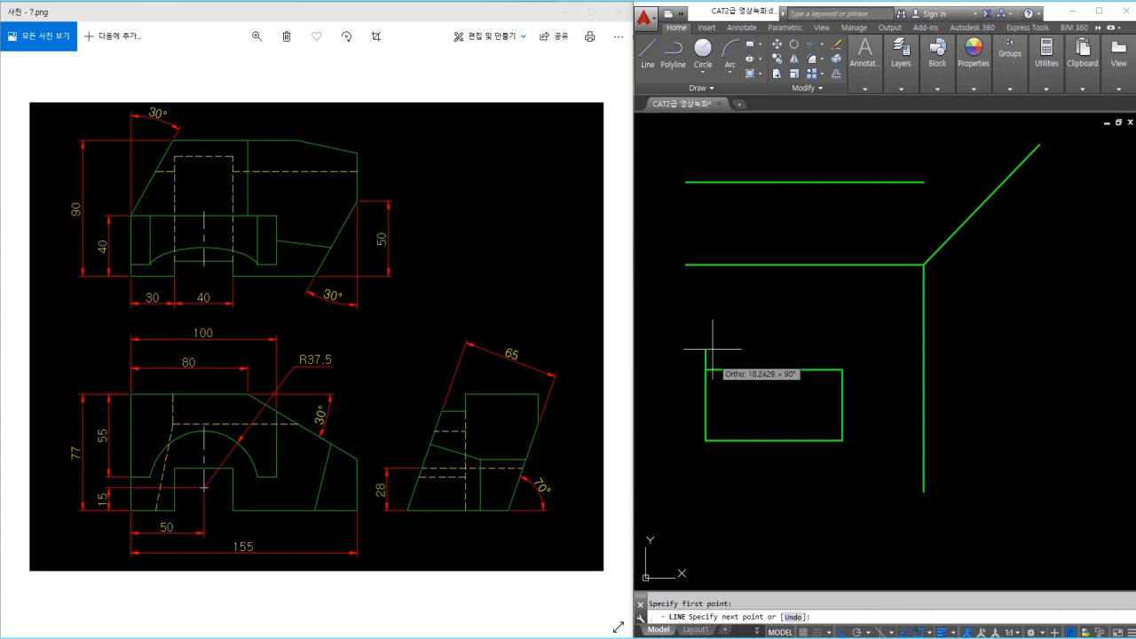
pyautogui.click(707, 158)
pyautogui.press('Return')
pyautogui.press('Return')
pyautogui.click(841, 369)
pyautogui.click(841, 162)
pyautogui.press('Escape')
# - Trim the crossing lines down to the rectangular outline of the top view
pyautogui.write('tr')
pyautogui.press('Return')
pyautogui.press('Return')
pyautogui.click(859, 173)
pyautogui.click(699, 285)
pyautogui.press('Escape')
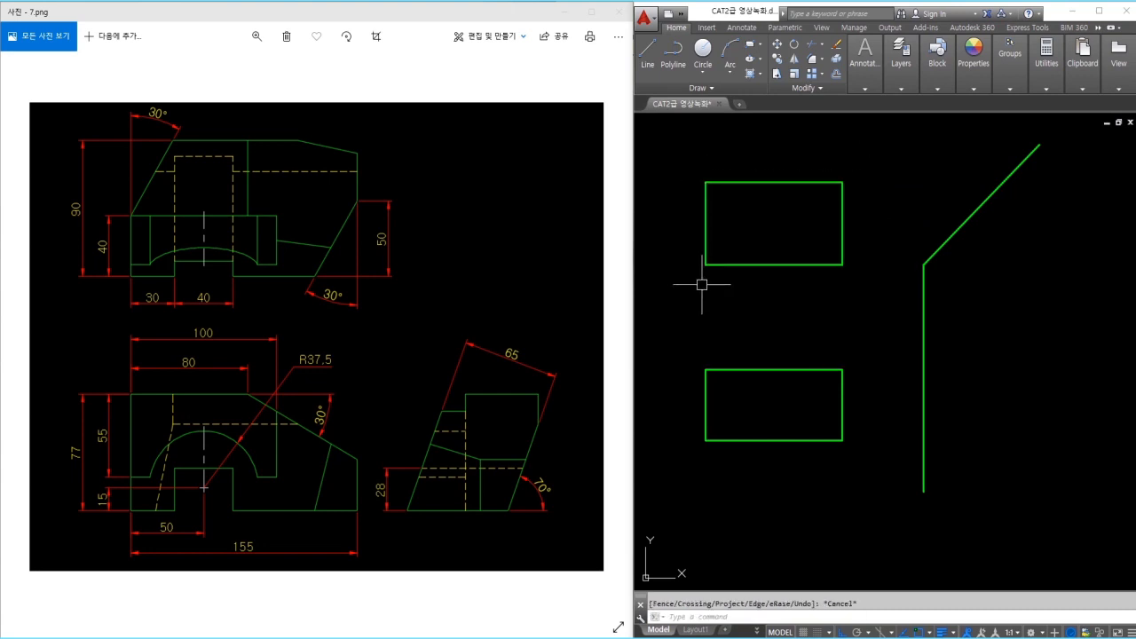
# - Project the top view's upper-right corner horizontally past the 45° line, and draw a vertical line down from their intersection
pyautogui.write('l')
pyautogui.press('Return')
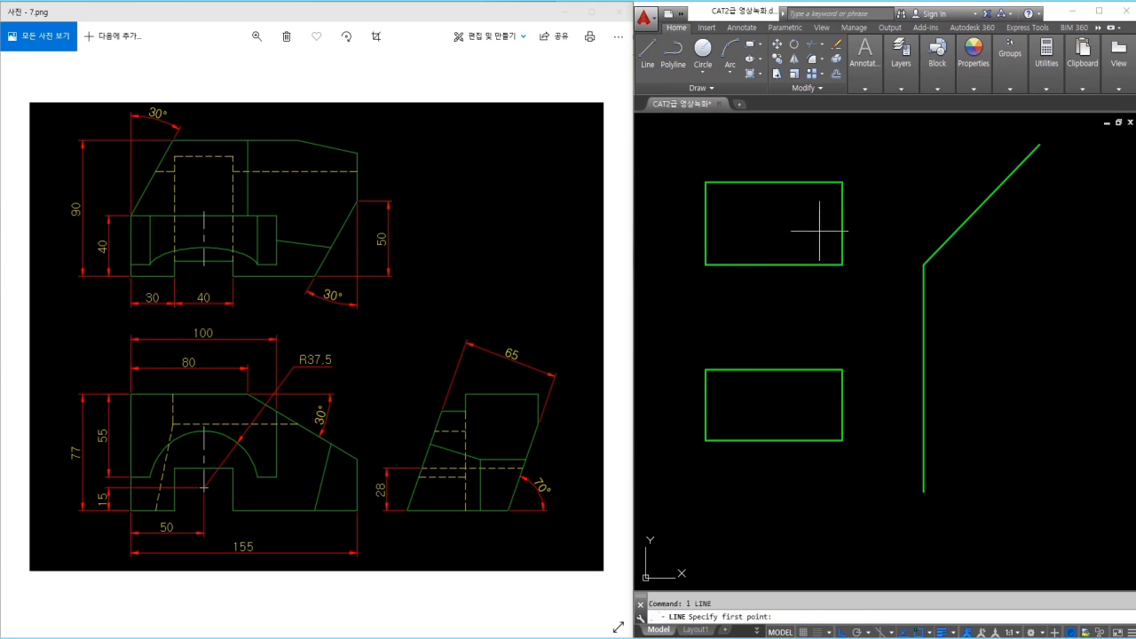
pyautogui.click(843, 182)
pyautogui.click(1081, 182)
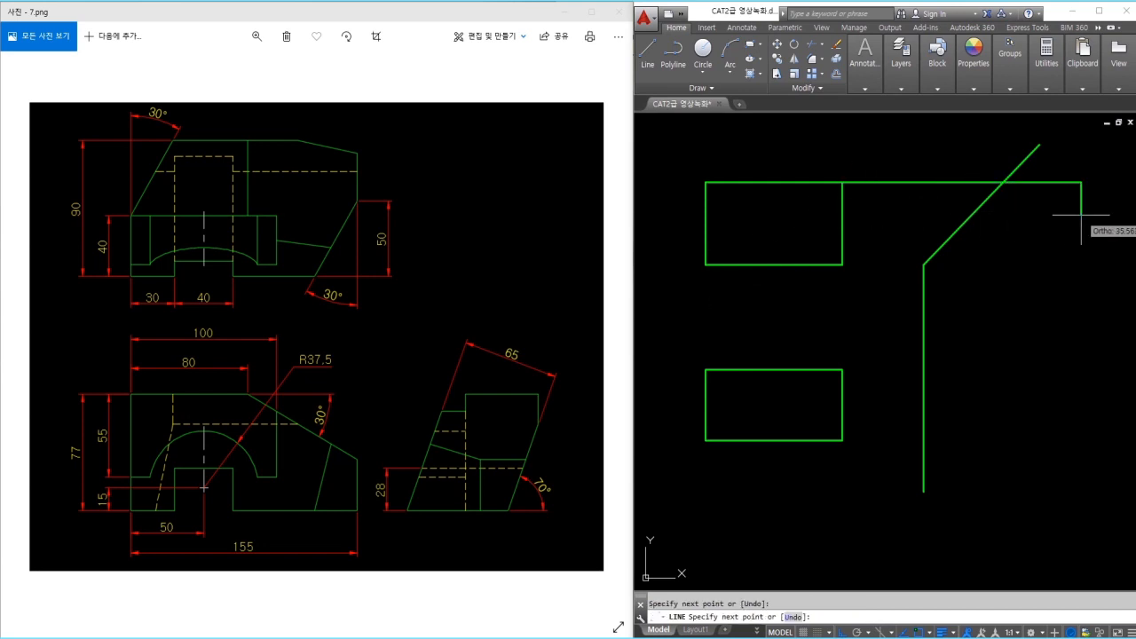
pyautogui.press('Return')
pyautogui.press('Return')
pyautogui.click(1003, 182)
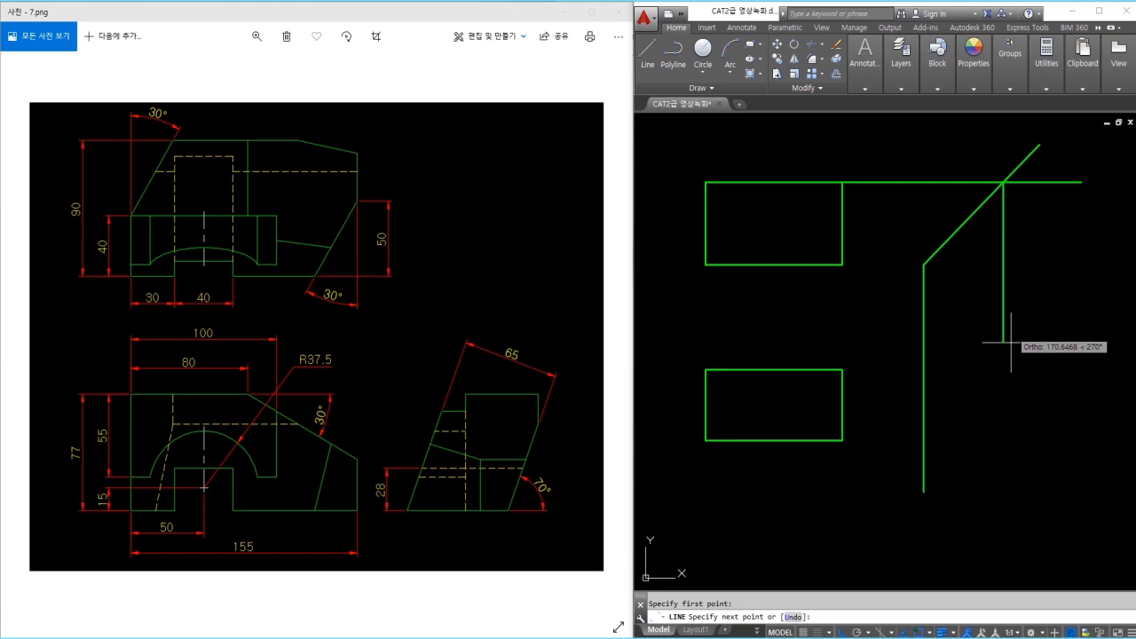
pyautogui.click(1003, 493)
pyautogui.press('Return')
# - Draw horizontal projection lines from the front view's two right-hand corners across both vertical lines
pyautogui.press('Return')
pyautogui.click(842, 440)
pyautogui.click(1050, 439)
pyautogui.press('Return')
pyautogui.press('Return')
pyautogui.click(842, 369)
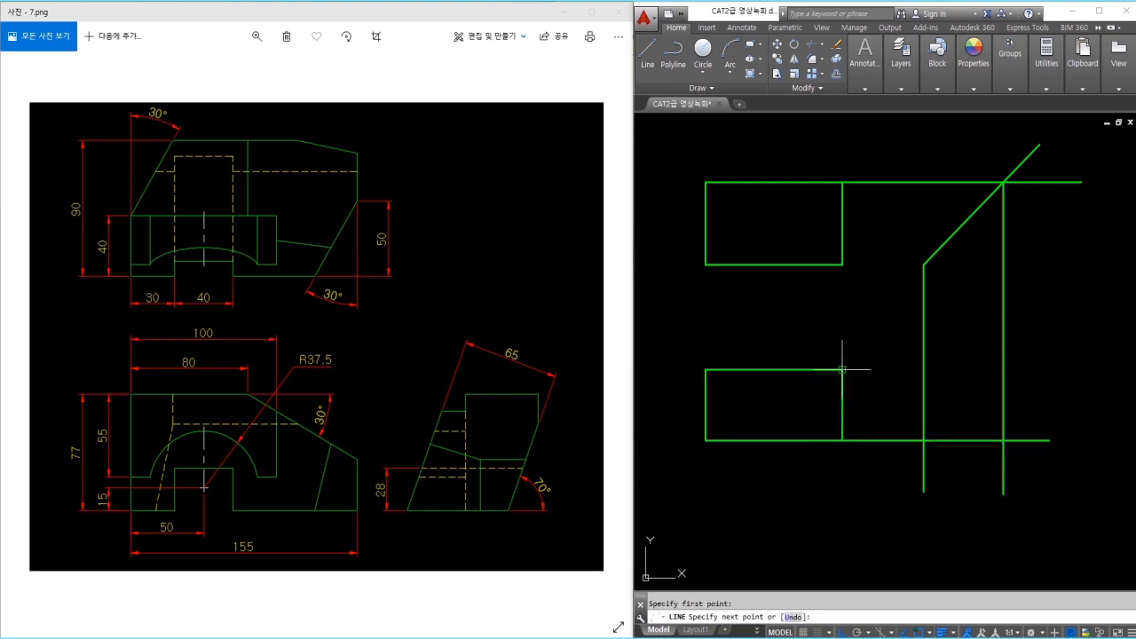
pyautogui.click(1049, 370)
pyautogui.press('Escape')
# - Trim the projection lines around the side view so that only its rectangular outline remains
pyautogui.write('tr')
pyautogui.press('Return')
pyautogui.press('Return')
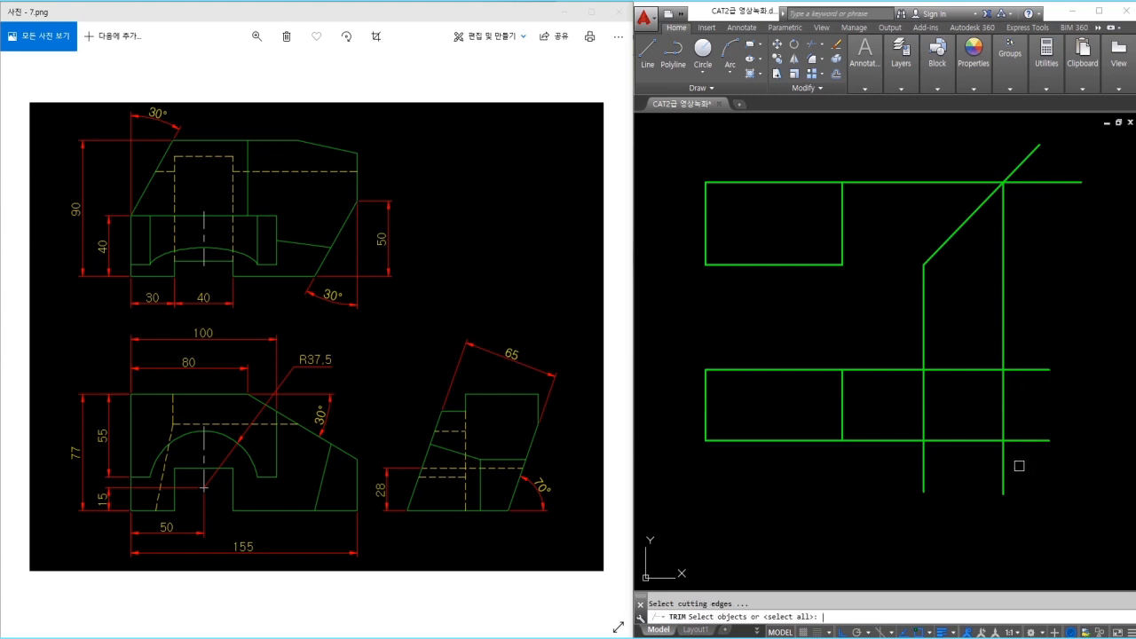
pyautogui.click(1018, 465)
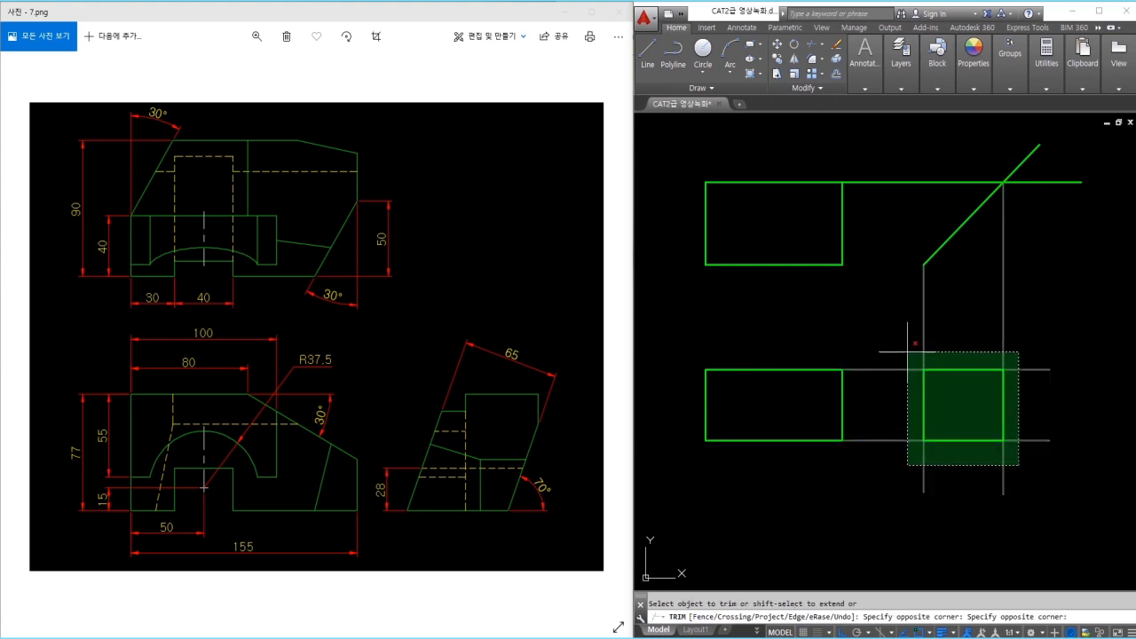
pyautogui.click(907, 352)
pyautogui.press('Return')
# - Erase the leftover horizontal projection line extending from the top view's upper-right corner
pyautogui.click(898, 219)
pyautogui.click(872, 175)
pyautogui.write('e')
pyautogui.press('Return')
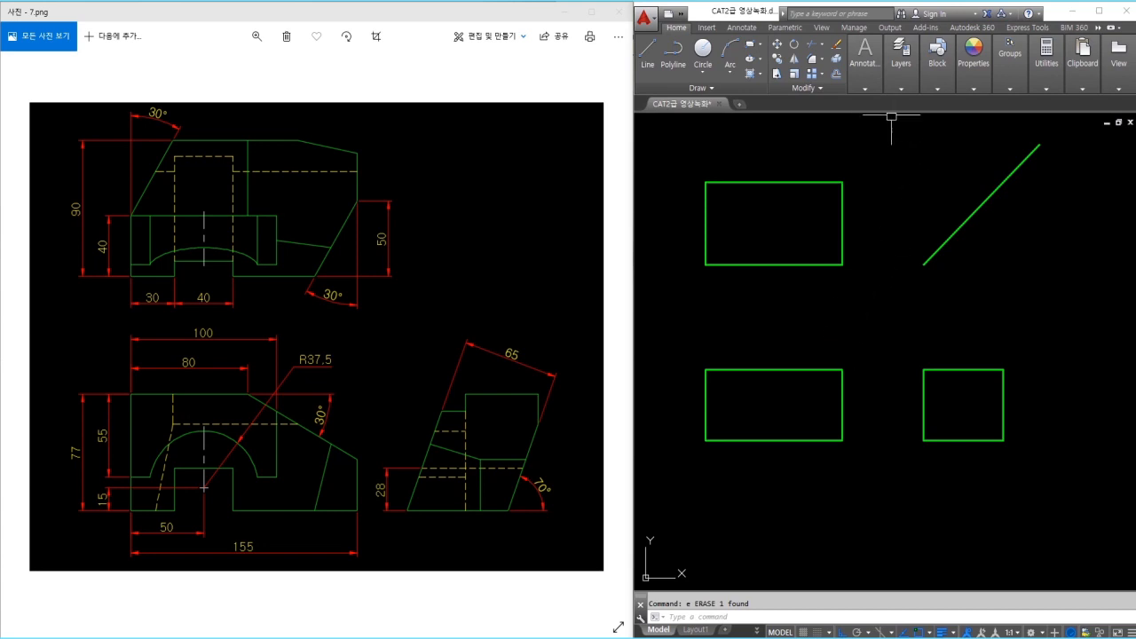
# - Make the red 치수 layer current
pyautogui.click(912, 87)
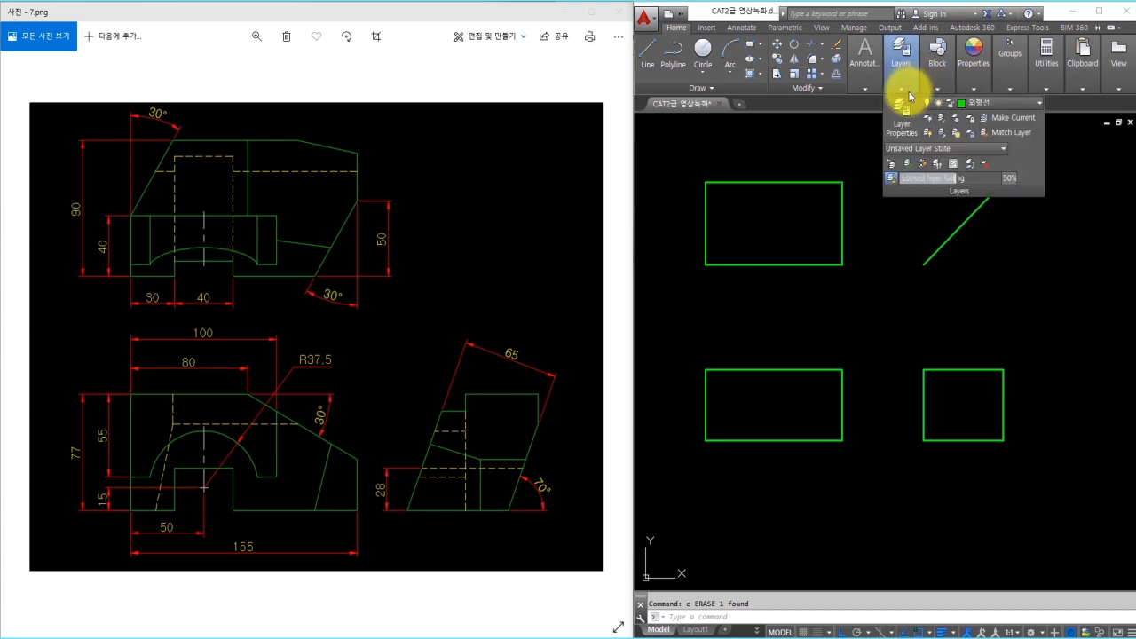
pyautogui.click(976, 104)
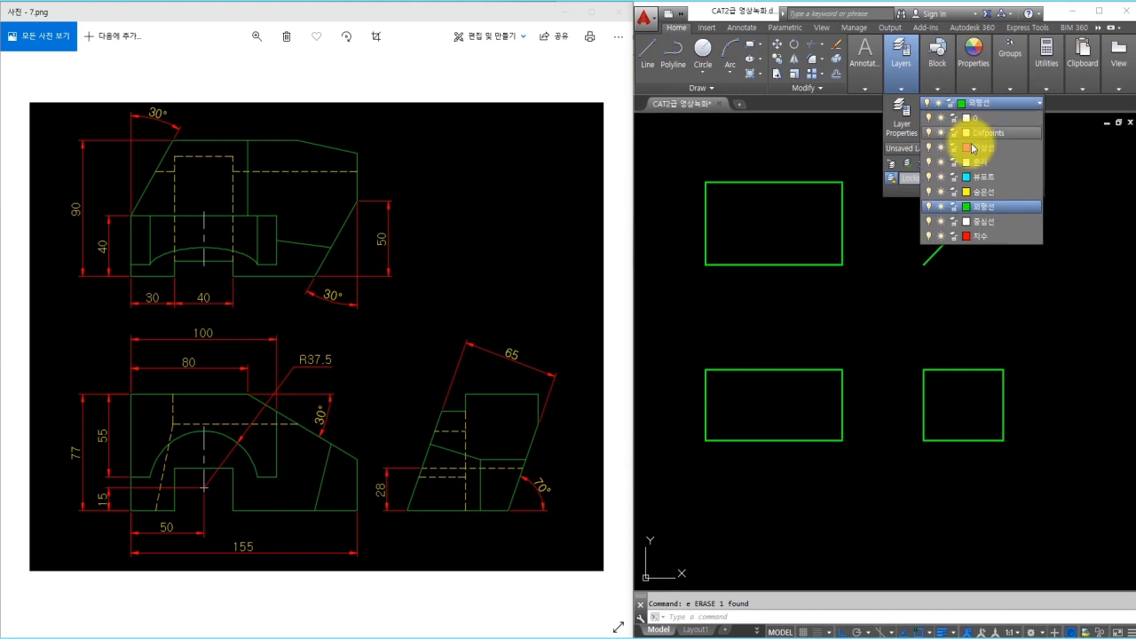
pyautogui.click(980, 238)
pyautogui.click(865, 266)
# - Offset the top view's bottom edge 40 upward
pyautogui.moveTo(738, 234); pyautogui.dragTo(753, 254, button='middle')
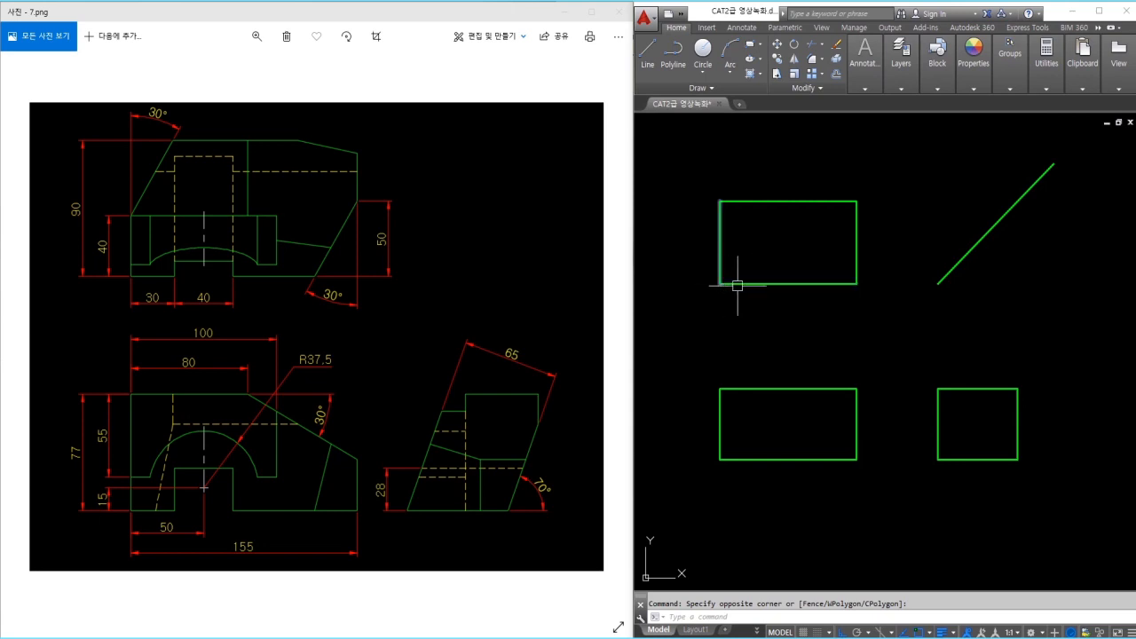
pyautogui.scroll(2, 756, 285)
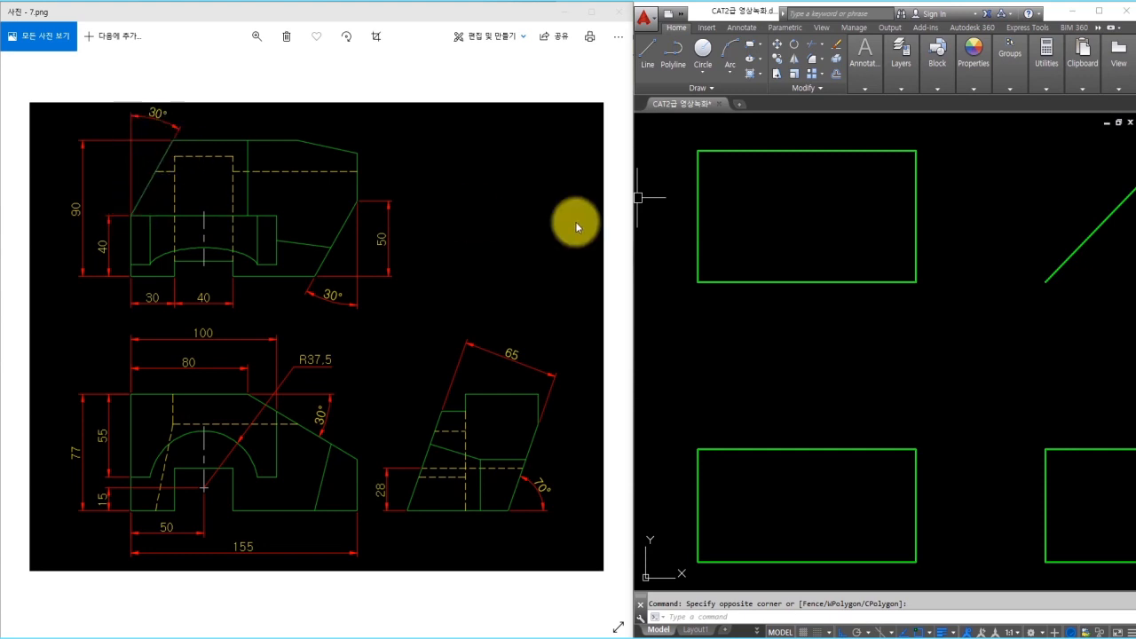
pyautogui.write('o')
pyautogui.press('Return')
pyautogui.write('40')
pyautogui.press('Return')
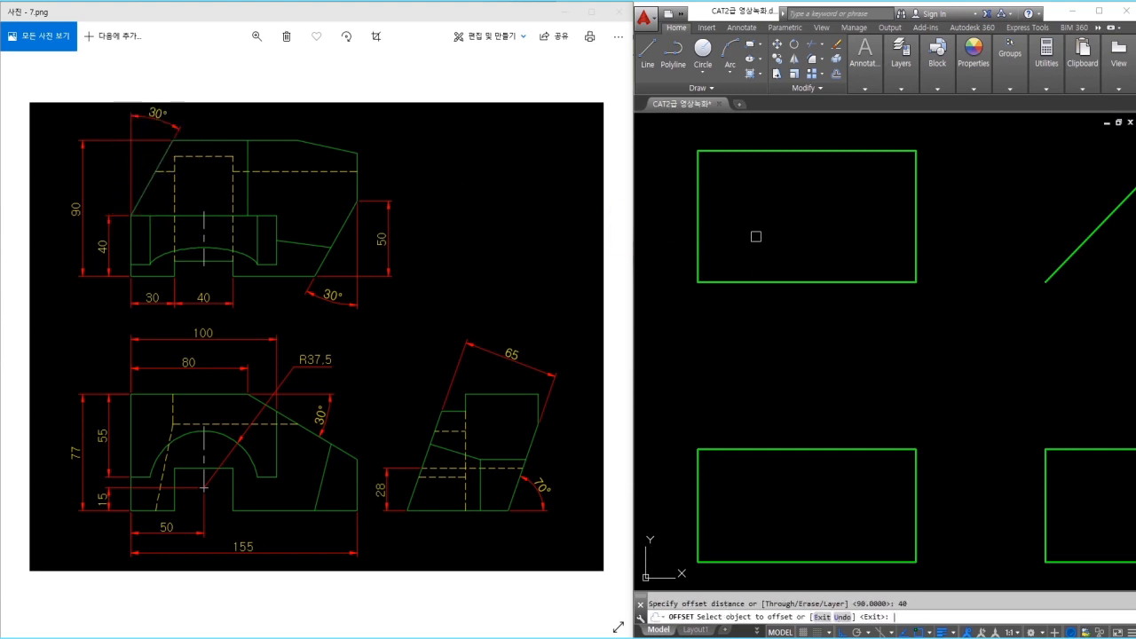
pyautogui.click(744, 278)
pyautogui.click(737, 235)
pyautogui.press('Escape')
# - Draw a line 30° from vertical from the offset line's left end up past the top view's top edge
pyautogui.write('l')
pyautogui.press('Return')
pyautogui.click(699, 225)
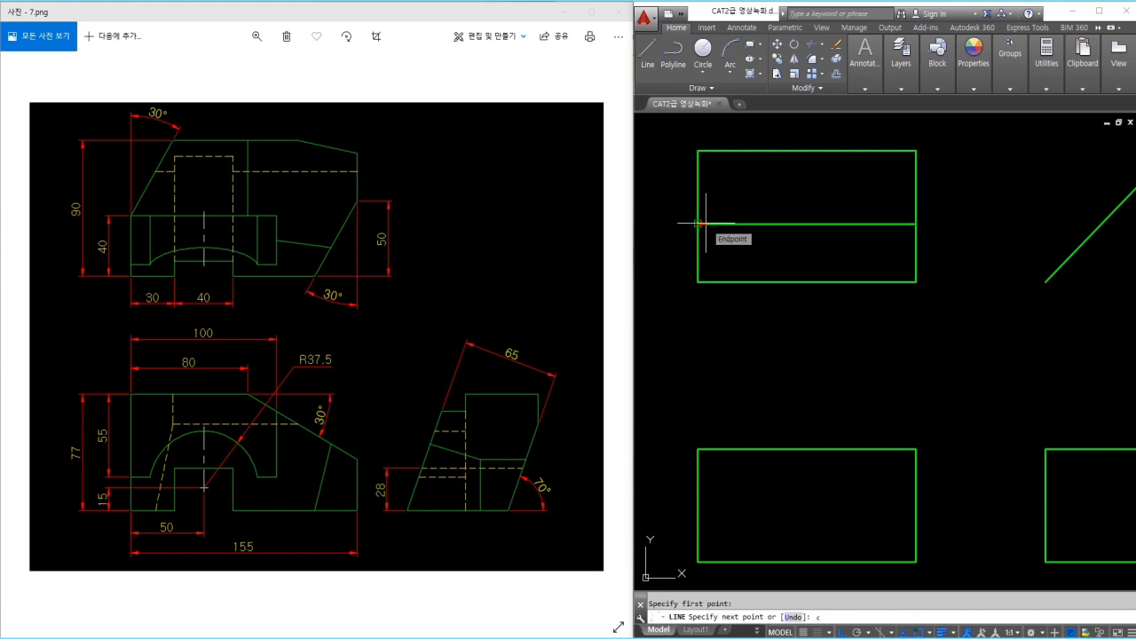
pyautogui.press('Return')
pyautogui.click(758, 128)
pyautogui.press('Escape')
# - Trim the top view's upper-left corner back to the slanted line
pyautogui.write('tr')
pyautogui.press('Return')
pyautogui.press('Return')
pyautogui.click(720, 151)
pyautogui.press('Escape')
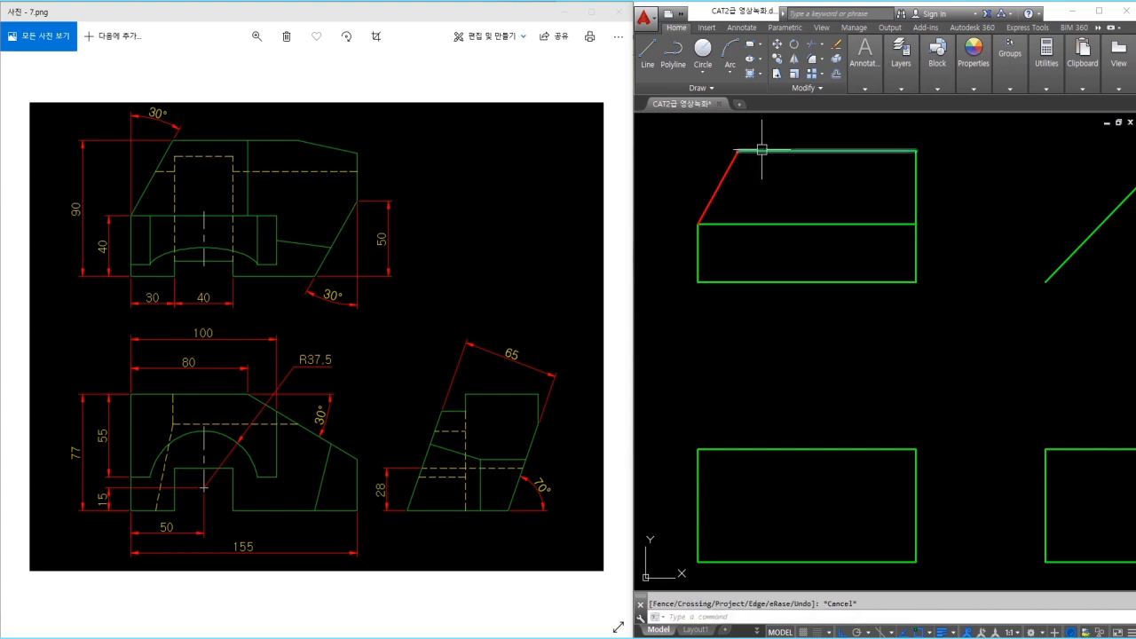
# - Match the left slanted line's properties to the top view's green outline
pyautogui.write('ma')
pyautogui.press('Return')
pyautogui.click(762, 151)
pyautogui.click(728, 174)
pyautogui.press('Escape')
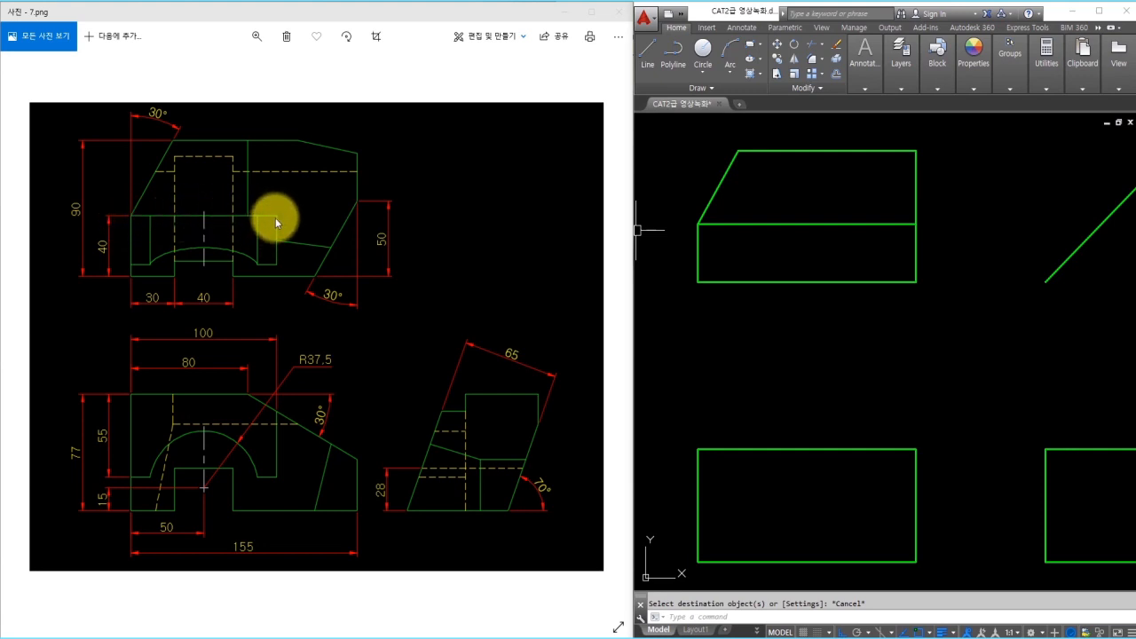
# - Erase the horizontal construction line crossing the top view
pyautogui.click(816, 228)
pyautogui.click(798, 216)
pyautogui.write('e')
pyautogui.press('Return')
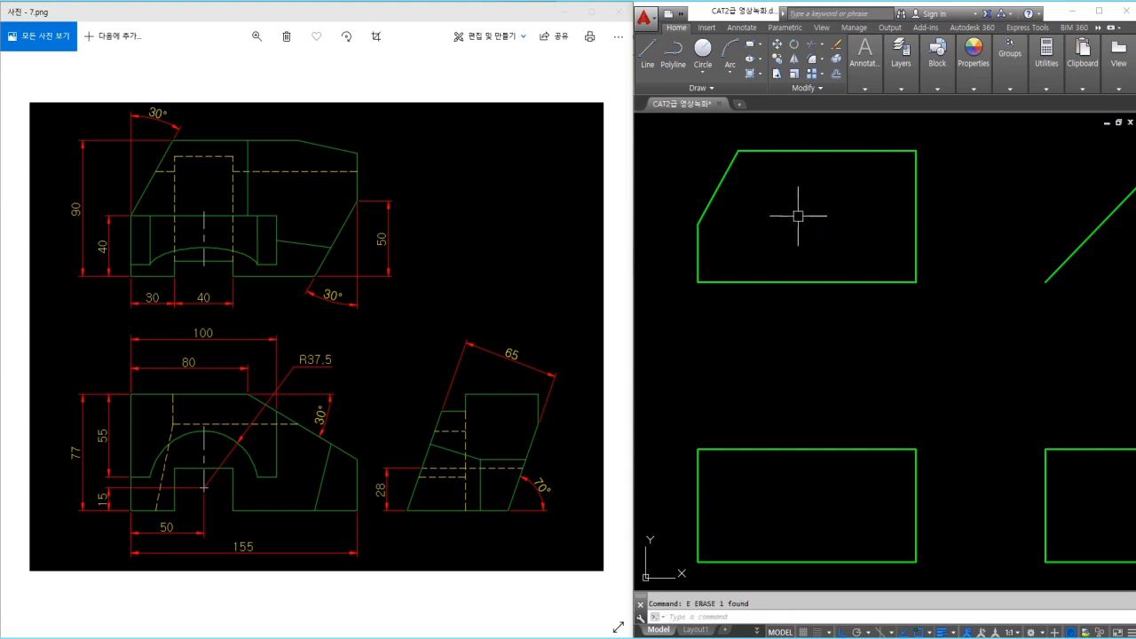
# - Offset the top view's bottom edge 50 upward
pyautogui.moveTo(777, 343); pyautogui.dragTo(743, 330, button='middle')
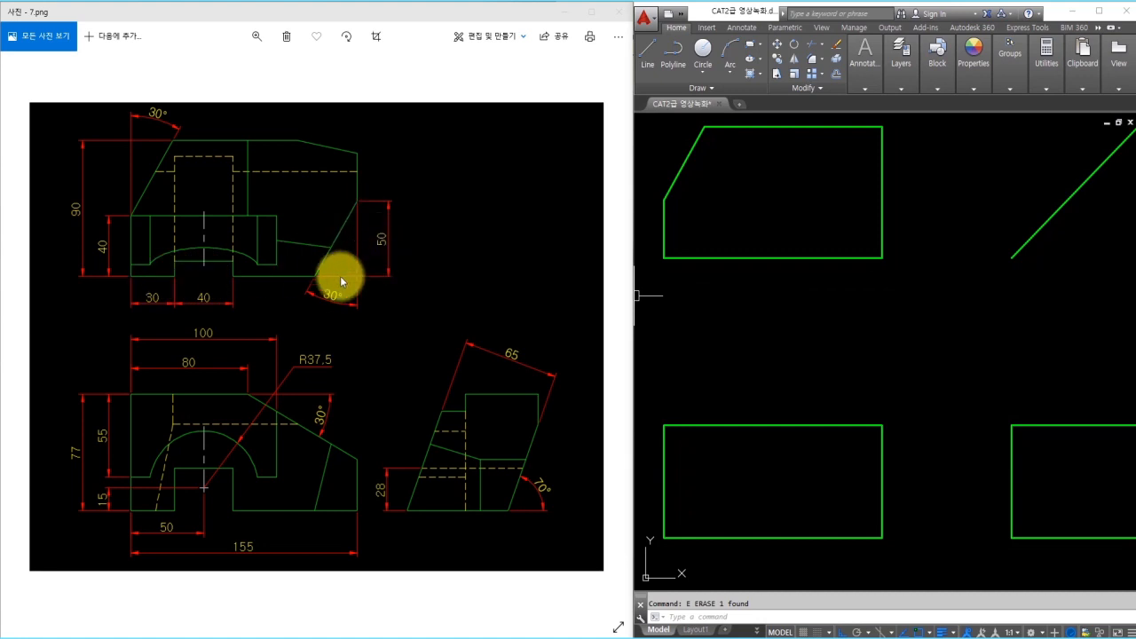
pyautogui.write('o')
pyautogui.press('Return')
pyautogui.press('Return')
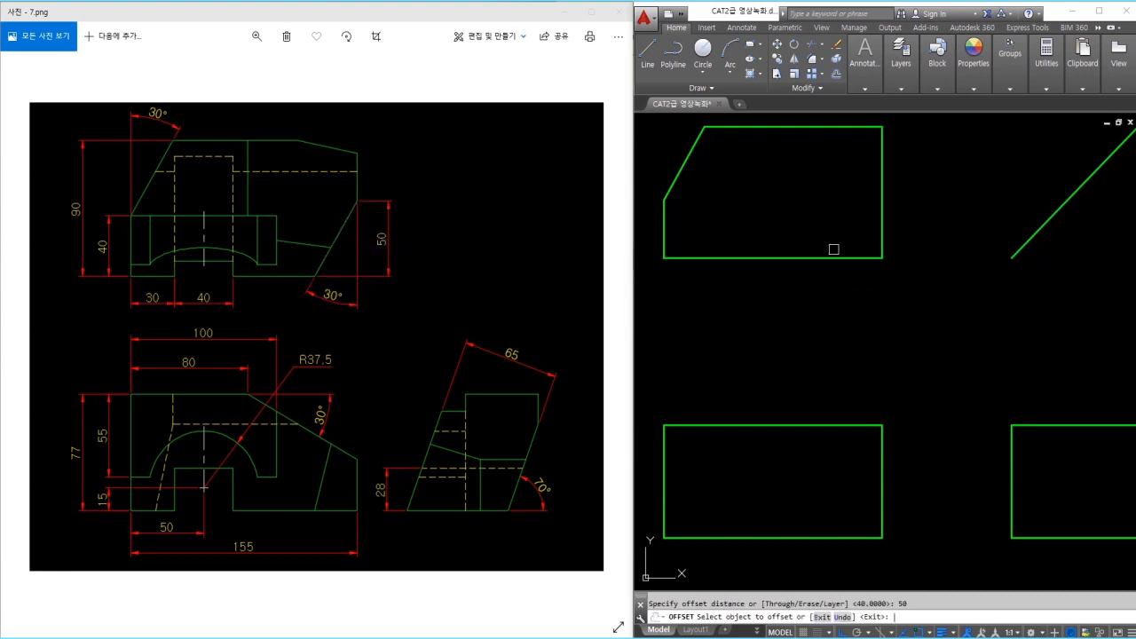
pyautogui.click(870, 258)
pyautogui.click(861, 212)
pyautogui.press('Escape')
# - Draw a line at a 60° angle from the offset line's right end down past the top view's bottom edge
pyautogui.write('l')
pyautogui.press('Return')
pyautogui.click(882, 185)
pyautogui.write('<')
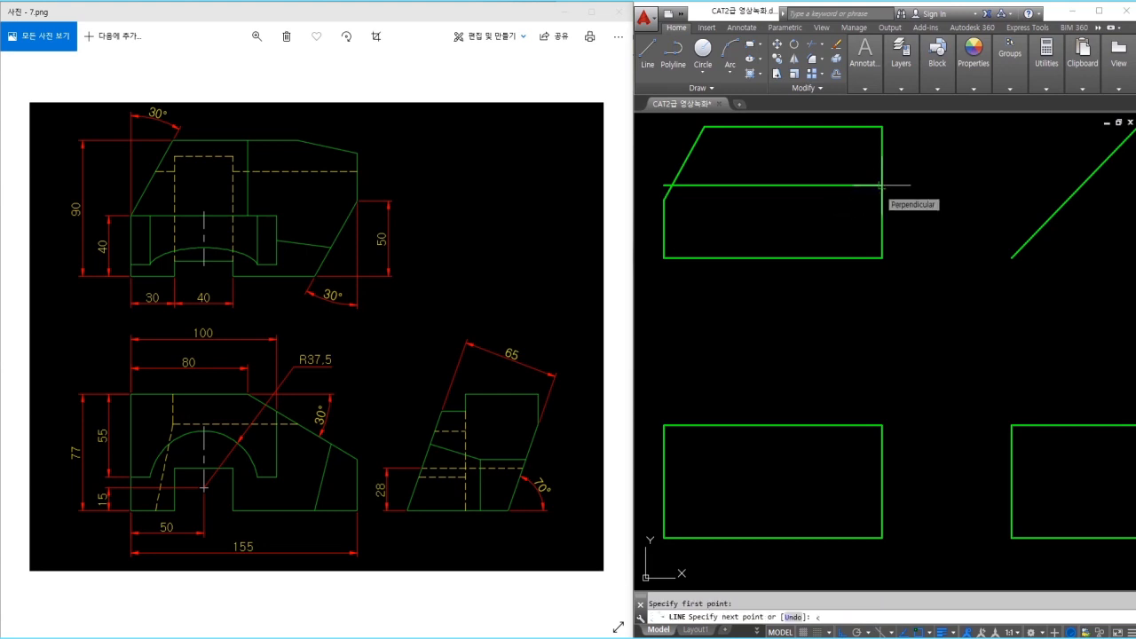
pyautogui.write('60')
pyautogui.press('Return')
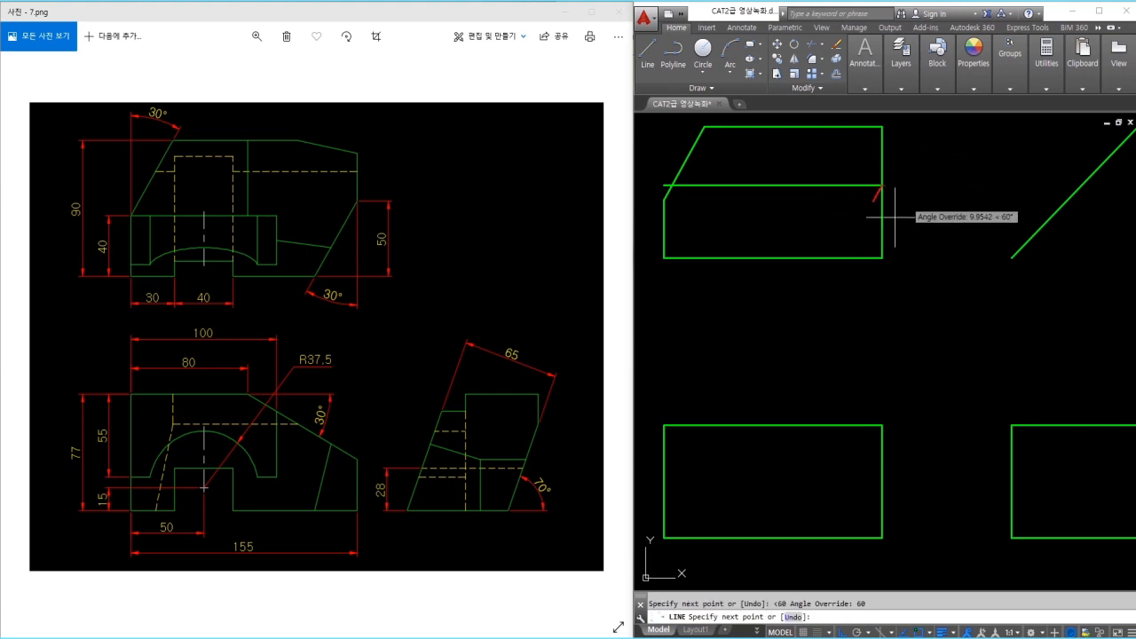
pyautogui.click(849, 316)
pyautogui.press('Escape')
# - Trim the top view's lower-right corner and the slanted line's excess below the bottom edge
pyautogui.write('tr')
pyautogui.press('space')
pyautogui.press('space')
pyautogui.click(859, 294)
pyautogui.click(821, 276)
pyautogui.click(903, 270)
pyautogui.click(869, 214)
pyautogui.press('Escape')
# - Erase the top view's horizontal construction line and match the right slanted line to the green outline
pyautogui.click(850, 205)
pyautogui.click(822, 178)
pyautogui.write('e')
pyautogui.press('space')
pyautogui.write('ma')
pyautogui.press('space')
pyautogui.click(880, 173)
pyautogui.click(875, 197)
pyautogui.press('Escape')
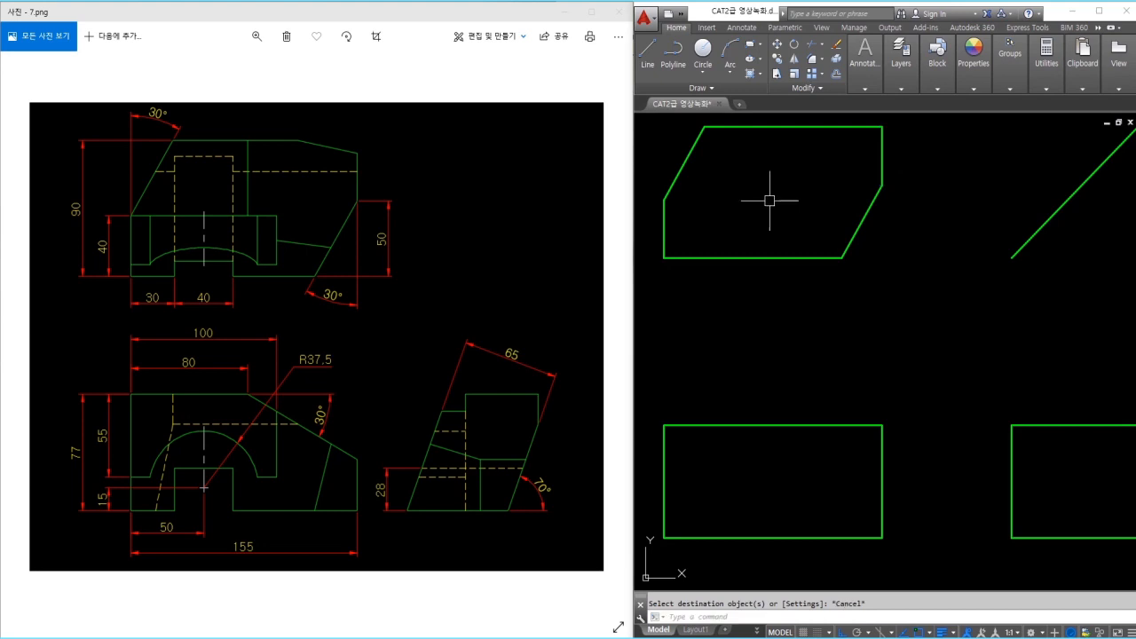
# - Offset the top view's left edge 30 to the right
pyautogui.write('o')
pyautogui.press('space')
pyautogui.write('30')
pyautogui.press('space')
pyautogui.click(663, 246)
pyautogui.click(712, 235)
# - Offset the new vertical line in the top view another 40 to the right
pyautogui.press('space')
pyautogui.press('space')
pyautogui.write('40')
pyautogui.press('space')
pyautogui.click(707, 235)
pyautogui.click(763, 226)
pyautogui.press('Escape')
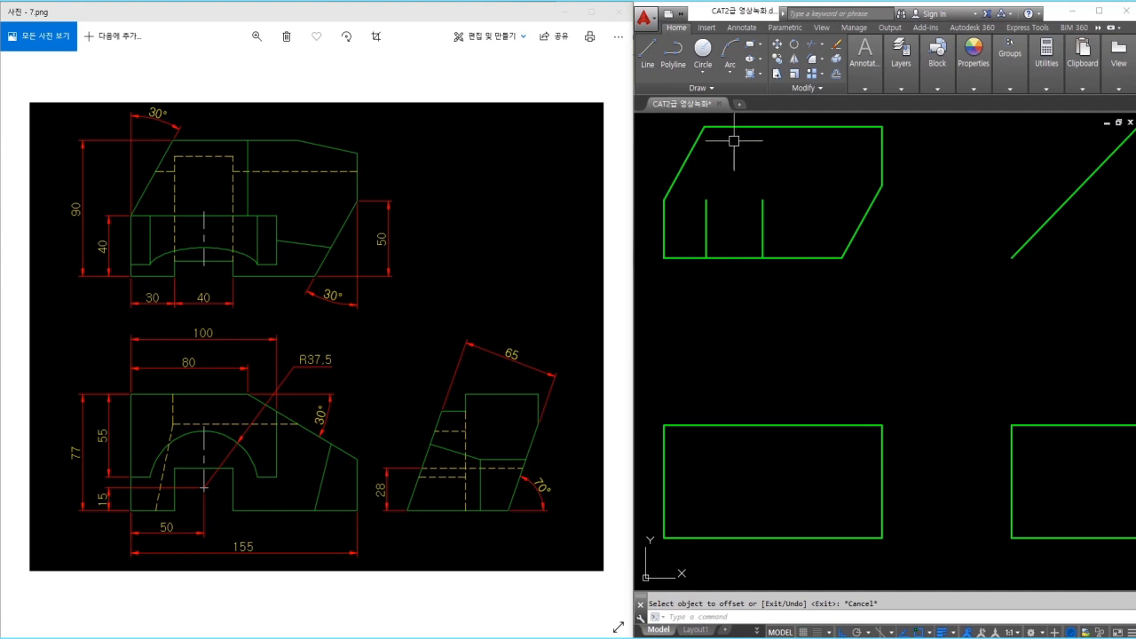
# - Extend both offset vertical lines up to the top view's top edge
pyautogui.write('tr')
pyautogui.press('space')
pyautogui.keyDown('shift'); pyautogui.click(771, 201); pyautogui.keyUp('shift')
pyautogui.keyDown('shift'); pyautogui.click(697, 211); pyautogui.keyUp('shift')
pyautogui.press('Escape')
# - Move the two inner vertical lines of the top view to the red 치수 layer
pyautogui.click(789, 198)
pyautogui.click(697, 188)
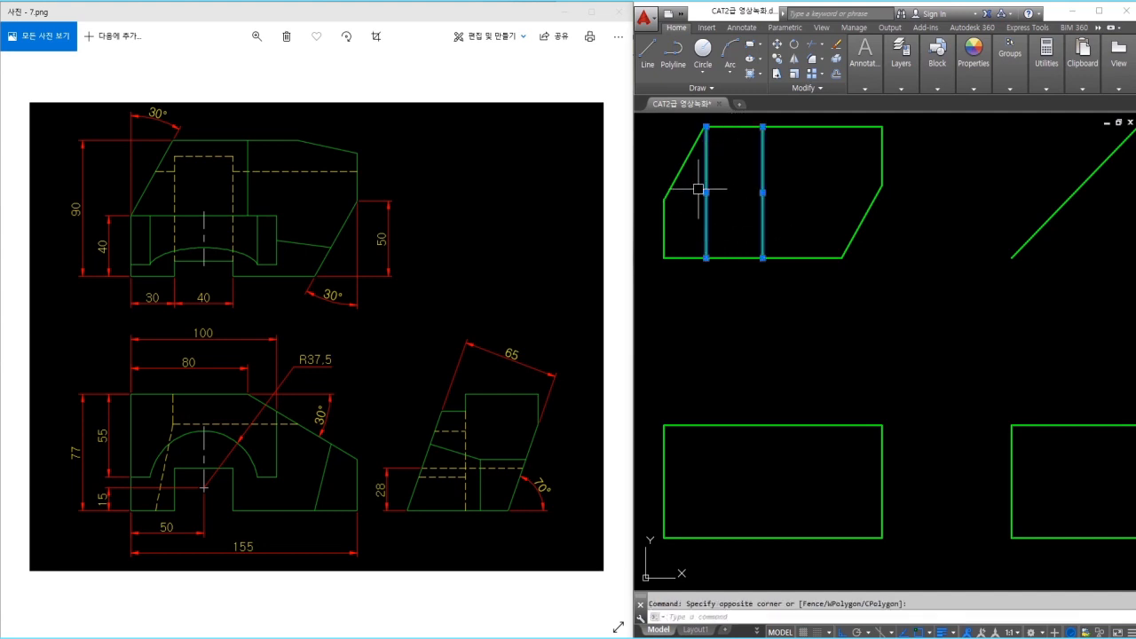
pyautogui.moveTo(907, 87)
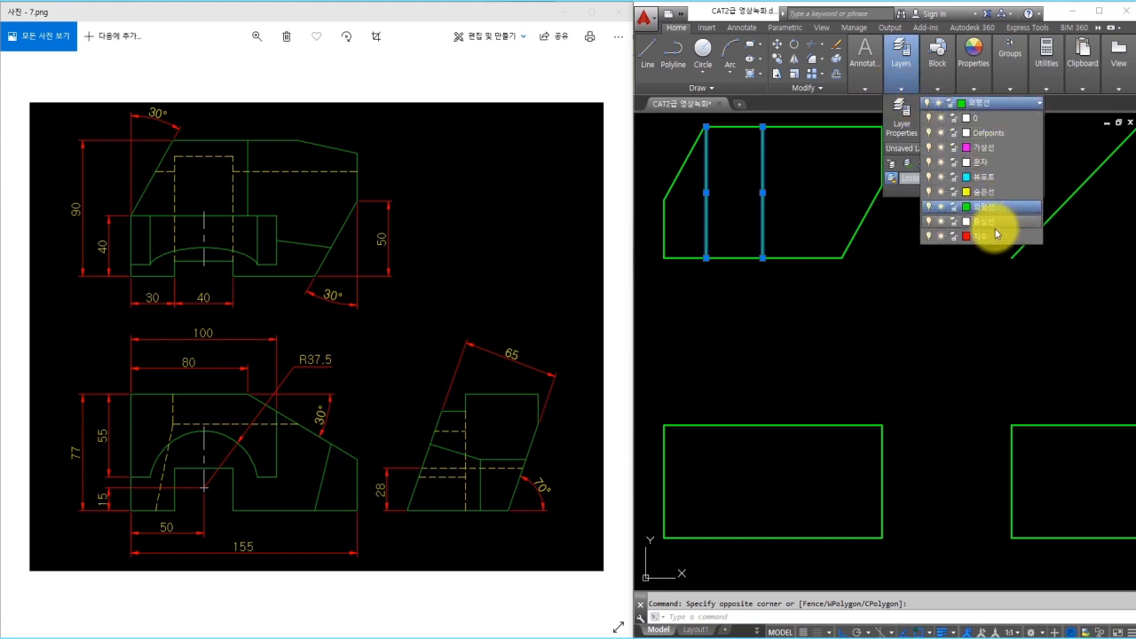
pyautogui.click(994, 228)
pyautogui.press('Escape')
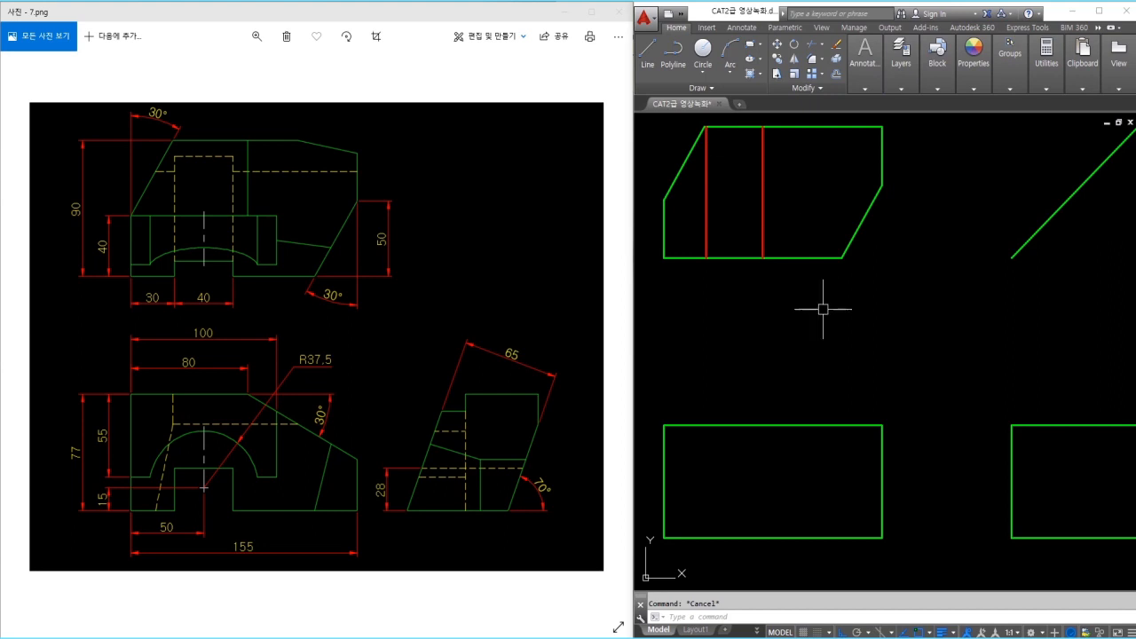
# - Explode the front view's rectangle into separate lines
pyautogui.moveTo(800, 410)
pyautogui.mouseDown(button='middle')
pyautogui.moveTo(791, 373)
pyautogui.moveTo(826, 313)
pyautogui.mouseUp(button='middle')
pyautogui.write('o')
pyautogui.press('Return')
pyautogui.press('Escape')
pyautogui.write('x')
pyautogui.press('Return')
pyautogui.click(692, 342)
pyautogui.press('Return')
# - Offset the front view's left edge 80 to the right
pyautogui.write('o')
pyautogui.press('Return')
pyautogui.write('80')
pyautogui.press('Return')
pyautogui.click(693, 371)
pyautogui.click(816, 347)
pyautogui.press('Escape')
# - Draw a line 30° below horizontal from the offset line's top end past the front view's right edge
pyautogui.write('l')
pyautogui.press('Return')
pyautogui.click(804, 330)
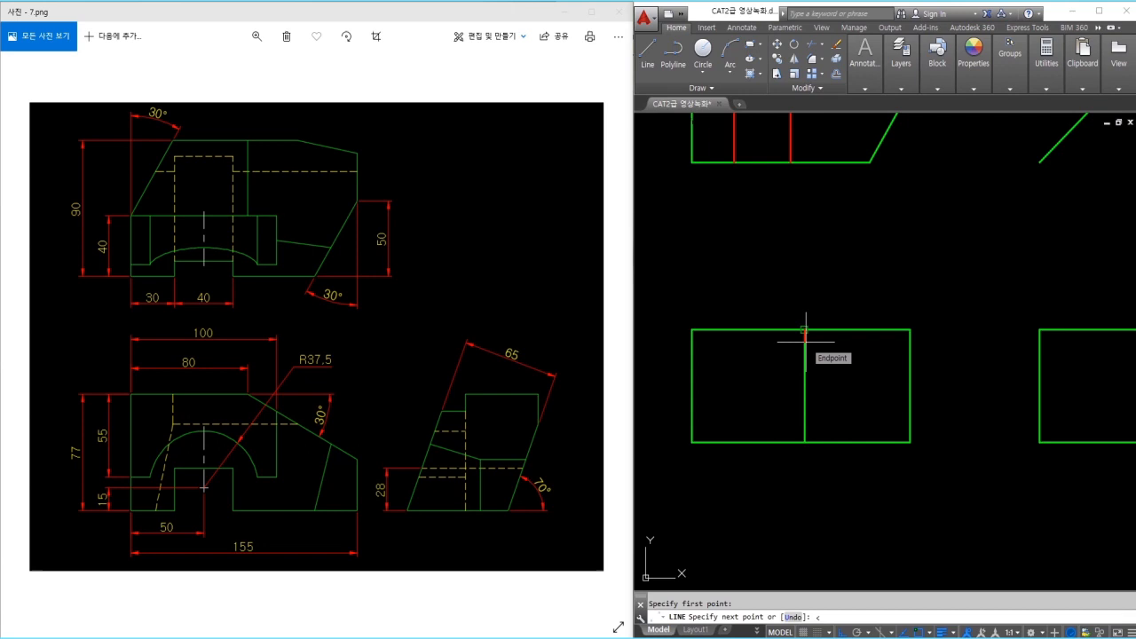
pyautogui.click(952, 408)
pyautogui.press('Escape')
# - Trim the front view's upper-right corner and the sloped line's excess beyond the right edge
pyautogui.write('tr')
pyautogui.press('Return')
pyautogui.press('Return')
pyautogui.click(936, 318)
pyautogui.click(928, 421)
pyautogui.press('Escape')
# - Erase the vertical construction line inside the front view
pyautogui.click(805, 390)
pyautogui.write('e')
pyautogui.press('Return')
# - Match the front view's sloped line to the green outline's properties
pyautogui.write('ma')
pyautogui.press('Return')
pyautogui.click(778, 331)
pyautogui.click(848, 354)
pyautogui.press('Escape')
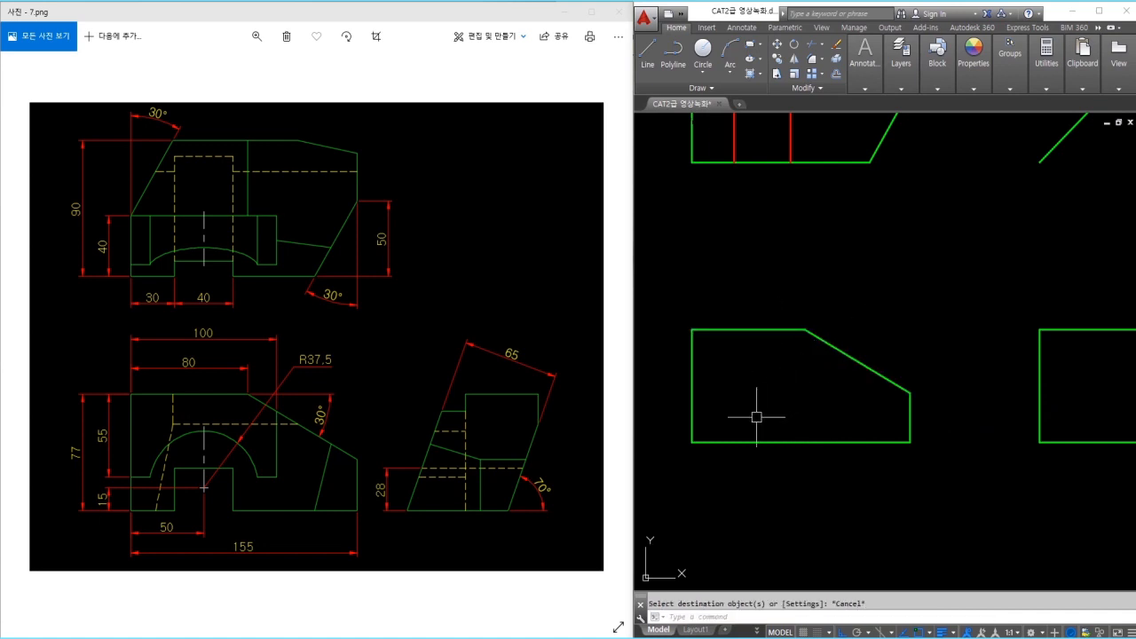
# - Draw a 50 by 15 construction rectangle from the front view's lower-left corner
pyautogui.write('rec')
pyautogui.press('Return')
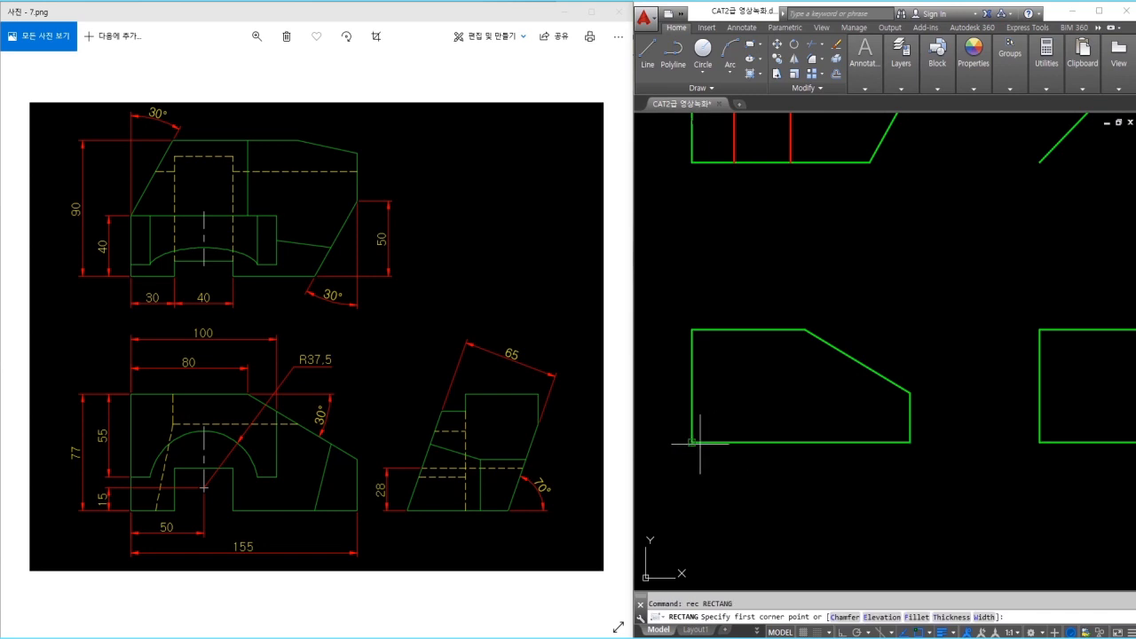
pyautogui.click(700, 442)
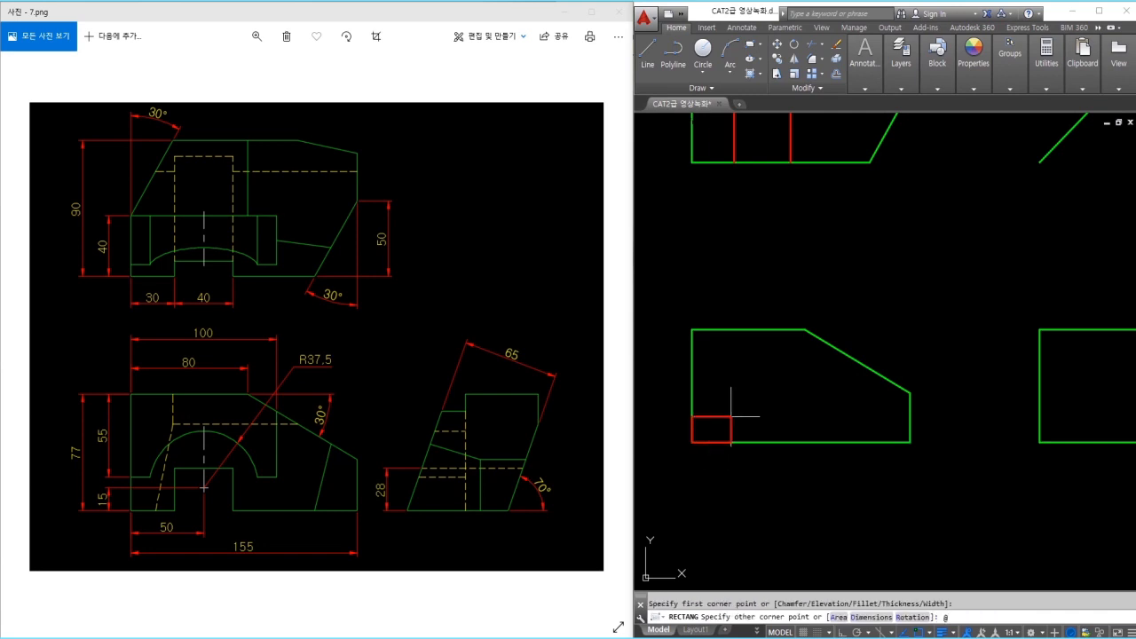
pyautogui.write('@50,15')
pyautogui.press('Return')
# - Draw a circle of radius 37.5 centred on the construction rectangle's upper-right corner
pyautogui.write('c')
pyautogui.press('Return')
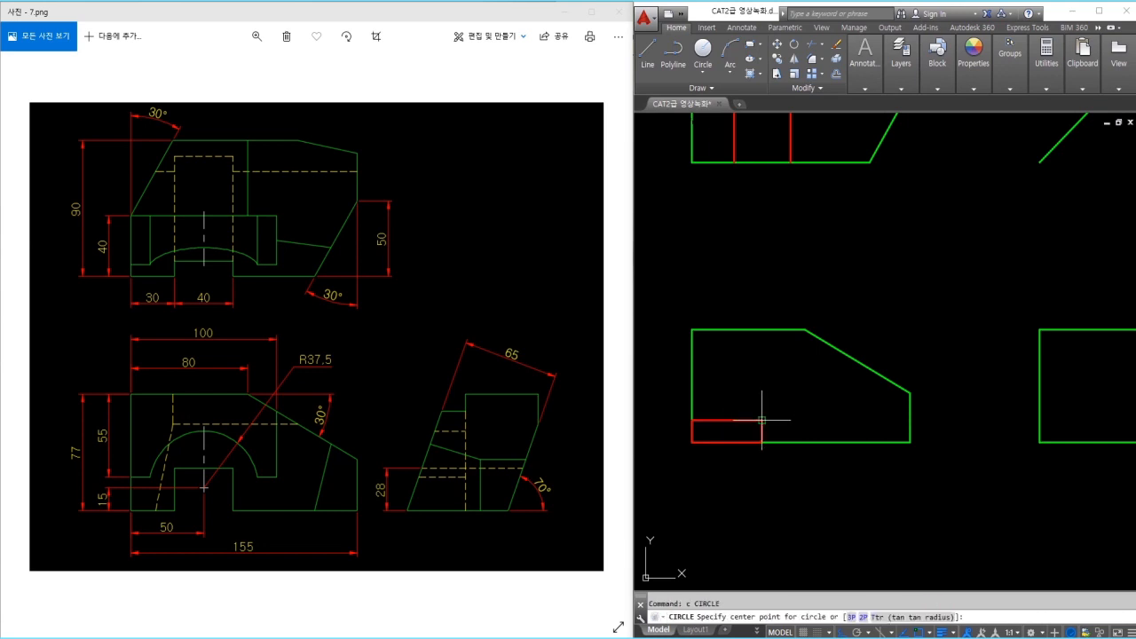
pyautogui.click(761, 420)
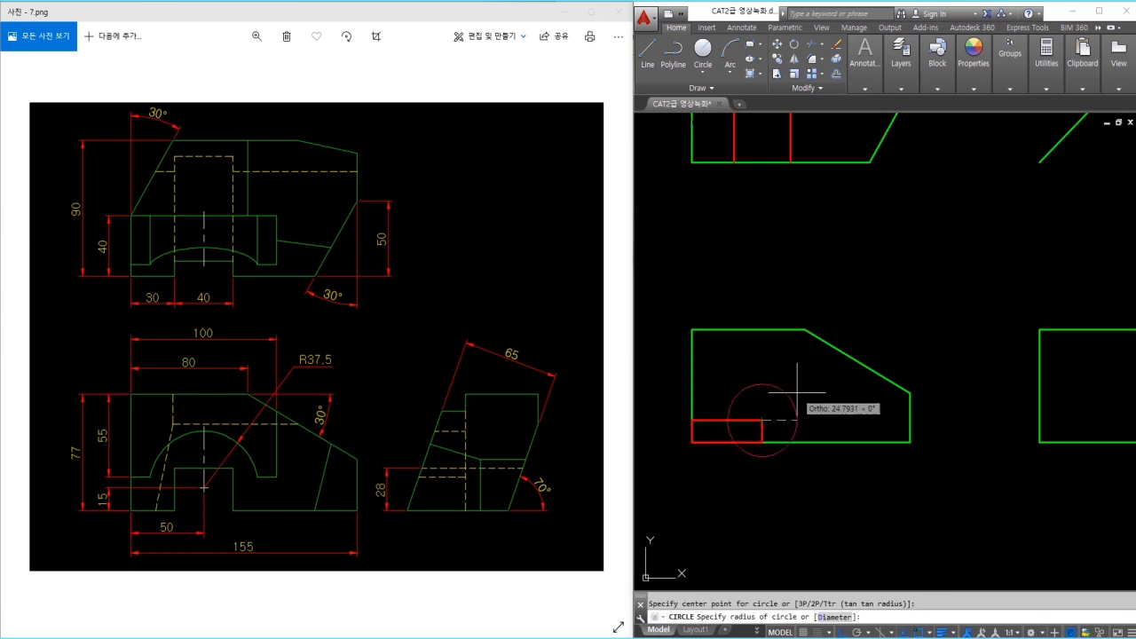
pyautogui.write('37.5')
pyautogui.press('Return')
# - Erase the construction rectangle in the front view's lower-left corner
pyautogui.write('e')
pyautogui.press('Return')
pyautogui.click(689, 469)
pyautogui.click(765, 407)
pyautogui.press('Return')
# - Offset the front view's top edge 55 downward
pyautogui.write('o')
pyautogui.press('Return')
pyautogui.write('55')
pyautogui.press('Return')
pyautogui.click(727, 334)
pyautogui.click(736, 418)
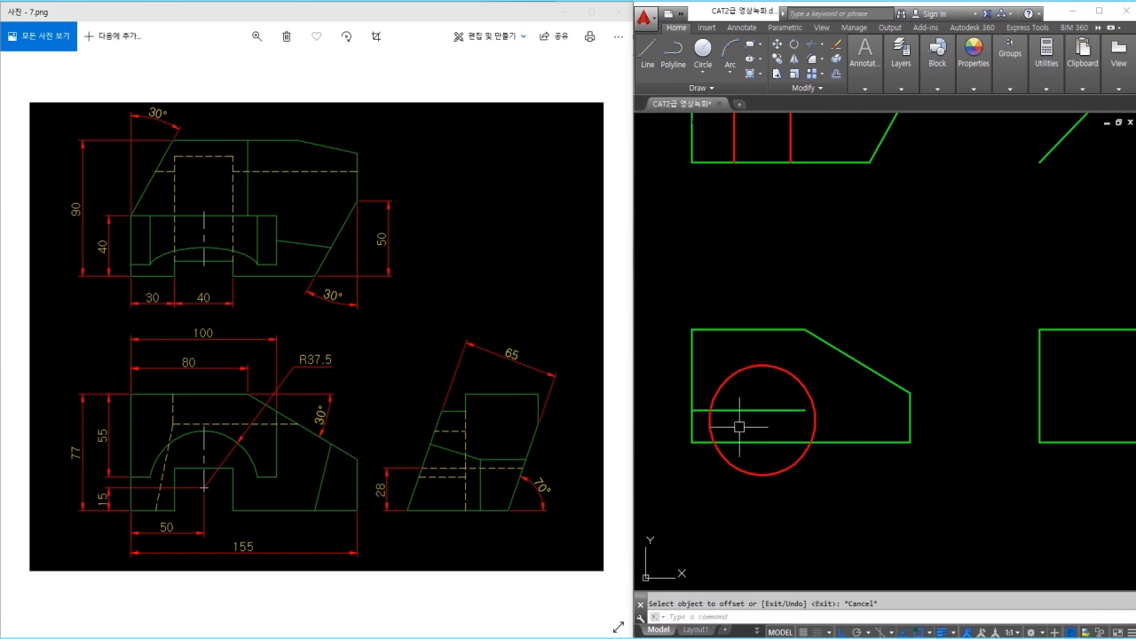
pyautogui.press('Return')
# - Extend the offset line to the circle's right side and trim away the circle below that line
pyautogui.write('tr')
pyautogui.press('Return')
pyautogui.press('Return')
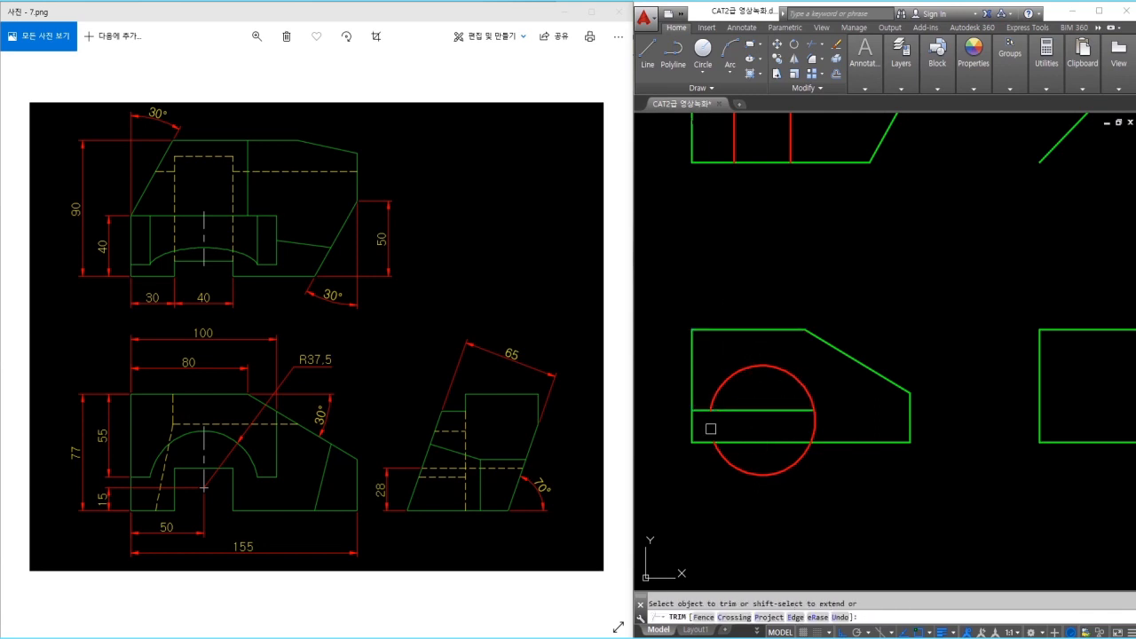
pyautogui.press('Escape')
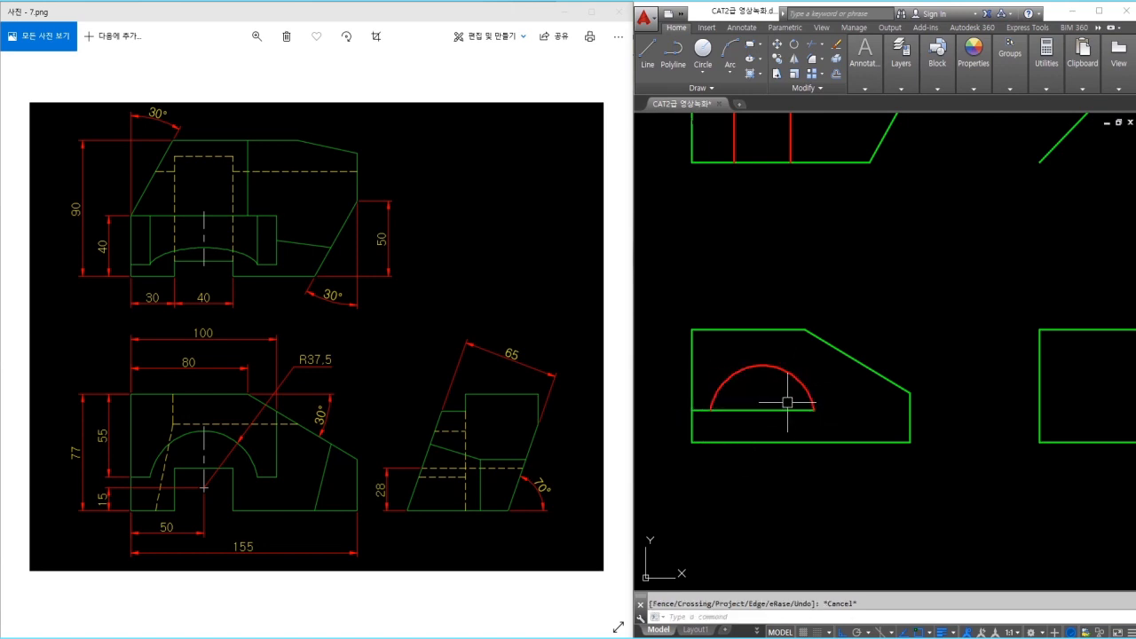
# - Offset the front view's left edge 100 to the right
pyautogui.write('o')
pyautogui.press('Return')
pyautogui.write('100')
pyautogui.press('Return')
pyautogui.click(694, 366)
pyautogui.click(799, 363)
pyautogui.press('Escape')
# - Join the offset vertical line and the horizontal line beside the arch into a sharp corner with Fillet
pyautogui.write('f')
pyautogui.press('Return')
pyautogui.click(833, 384)
pyautogui.click(808, 410)
pyautogui.press('Escape')
# - Trim the vertical line above the front view's slanted edge and the horizontal line inside the arch
pyautogui.write('tr')
pyautogui.press('Return')
pyautogui.press('Return')
pyautogui.click(835, 329)
pyautogui.click(785, 395)
pyautogui.click(776, 414)
pyautogui.press('Escape')
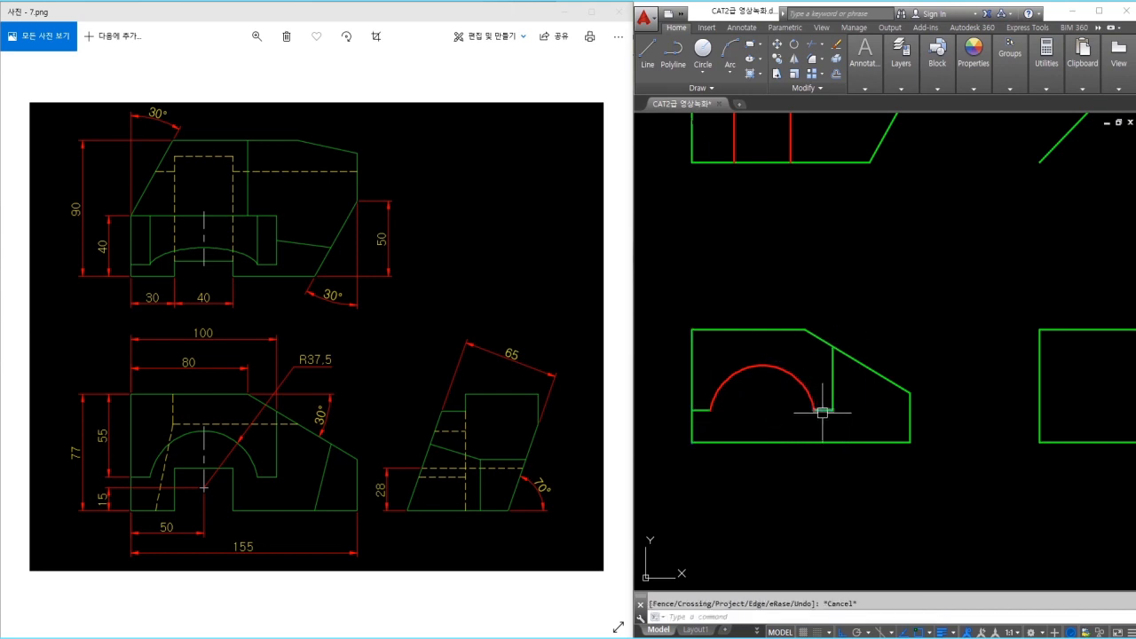
# - Match the front view's red arc to the properties of the green outline
pyautogui.write('ma')
pyautogui.press('Return')
pyautogui.click(825, 410)
pyautogui.click(815, 393)
pyautogui.press('Escape')
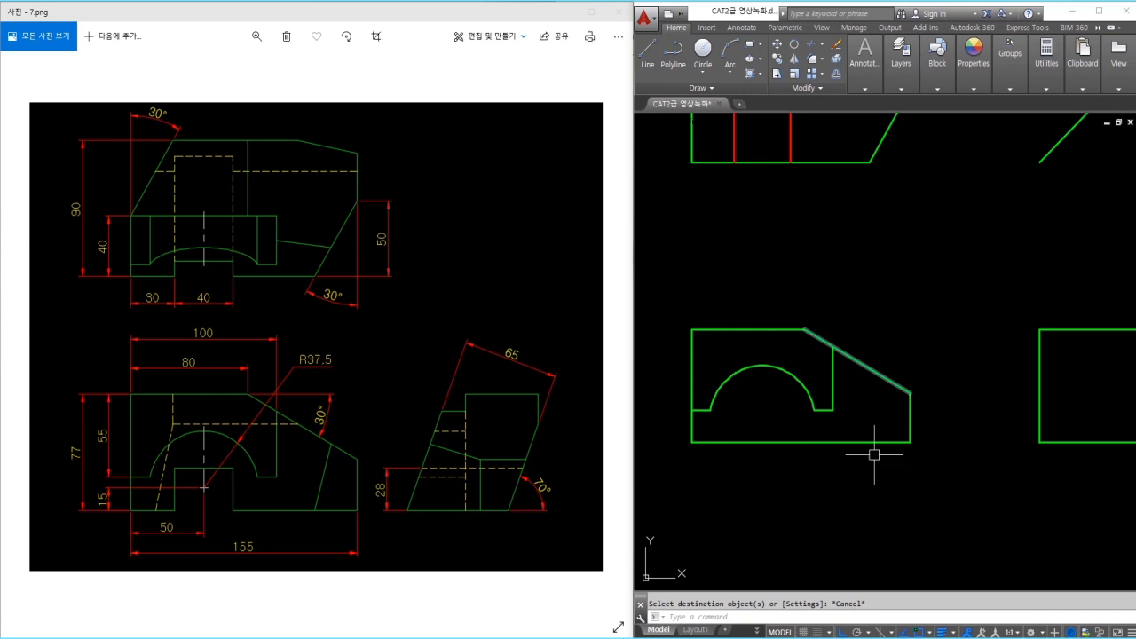
# - Draw a line at 70° from the side view's lower-left corner to beyond the top edge
pyautogui.moveTo(991, 428); pyautogui.dragTo(869, 438, button='middle')
pyautogui.write('l')
pyautogui.press('Return')
pyautogui.click(915, 452)
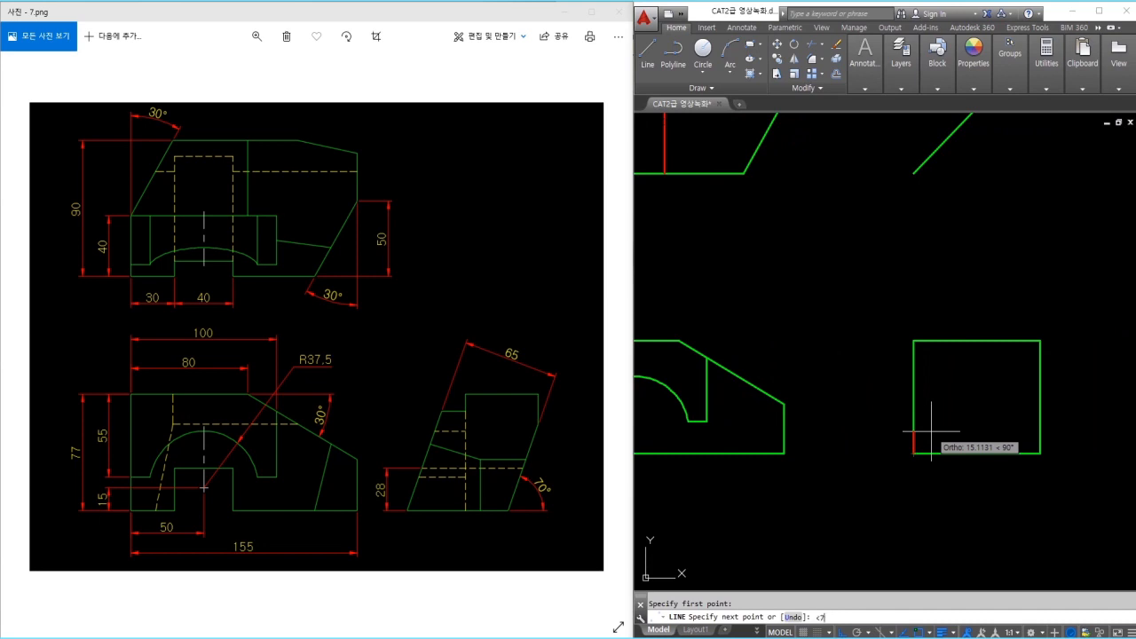
pyautogui.click(1049, 294)
pyautogui.press('Escape')
# - Trim the slanted line above the side view's top edge and the part of that edge outside the slant
pyautogui.write('tr')
pyautogui.press('Return')
pyautogui.press('Return')
pyautogui.click(993, 316)
pyautogui.click(925, 315)
pyautogui.click(941, 325)
pyautogui.click(907, 355)
pyautogui.press('Escape')
# - Erase the side view's original vertical left edge
pyautogui.click(925, 360)
pyautogui.click(900, 344)
pyautogui.write('e')
pyautogui.press('Return')
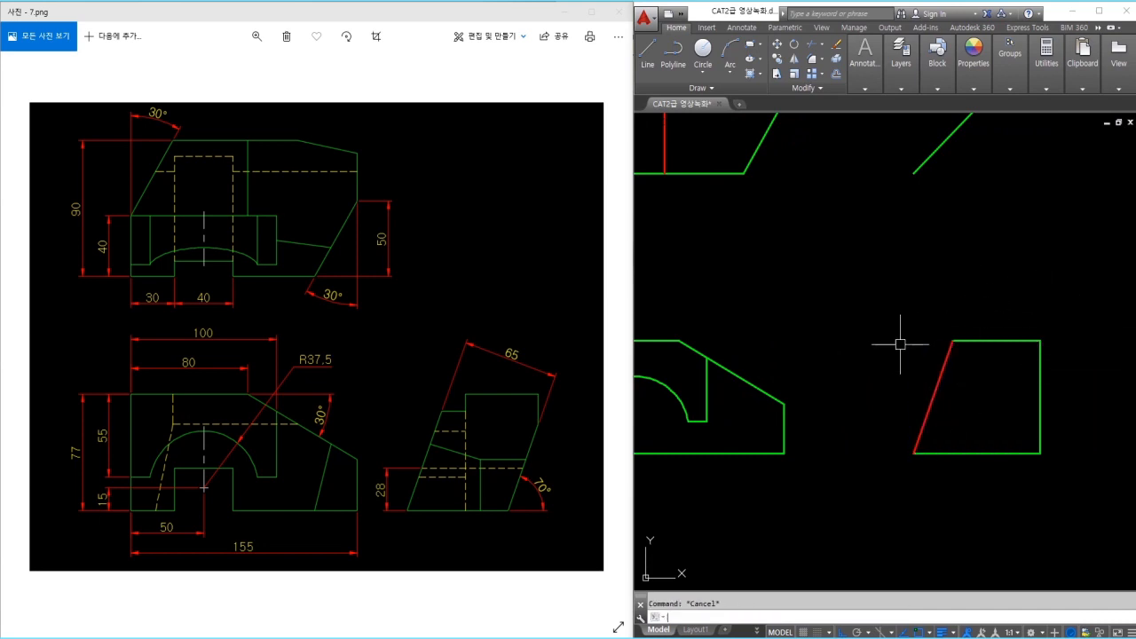
# - Offset the side view's slanted left edge 65 to the right
pyautogui.write('o')
pyautogui.press('Return')
pyautogui.write('65')
pyautogui.press('Return')
pyautogui.click(944, 372)
pyautogui.click(1025, 404)
pyautogui.press('Return')
# - Fillet the offset slanted line into sharp corners with the side view's right and bottom edges
pyautogui.write('f')
pyautogui.press('Return')
pyautogui.click(1039, 397)
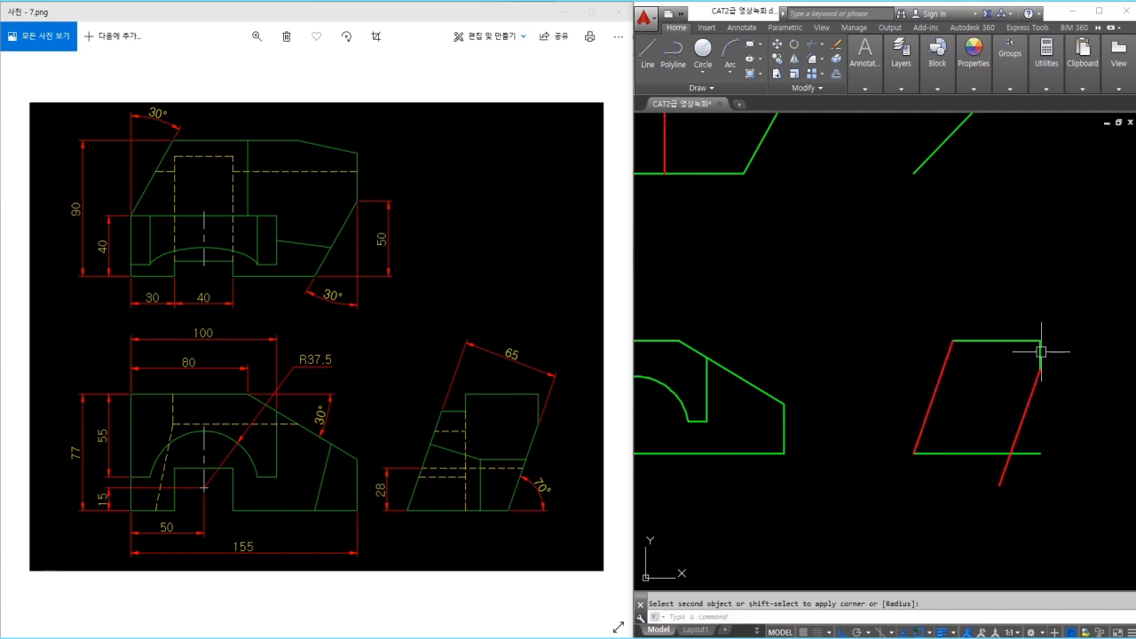
pyautogui.click(990, 454)
pyautogui.press('Escape')
# - Match both red slanted lines of the side view to the properties of the green top edge
pyautogui.write('ma')
pyautogui.press('Return')
pyautogui.click(981, 340)
pyautogui.click(1068, 313)
pyautogui.click(933, 438)
pyautogui.press('Escape')
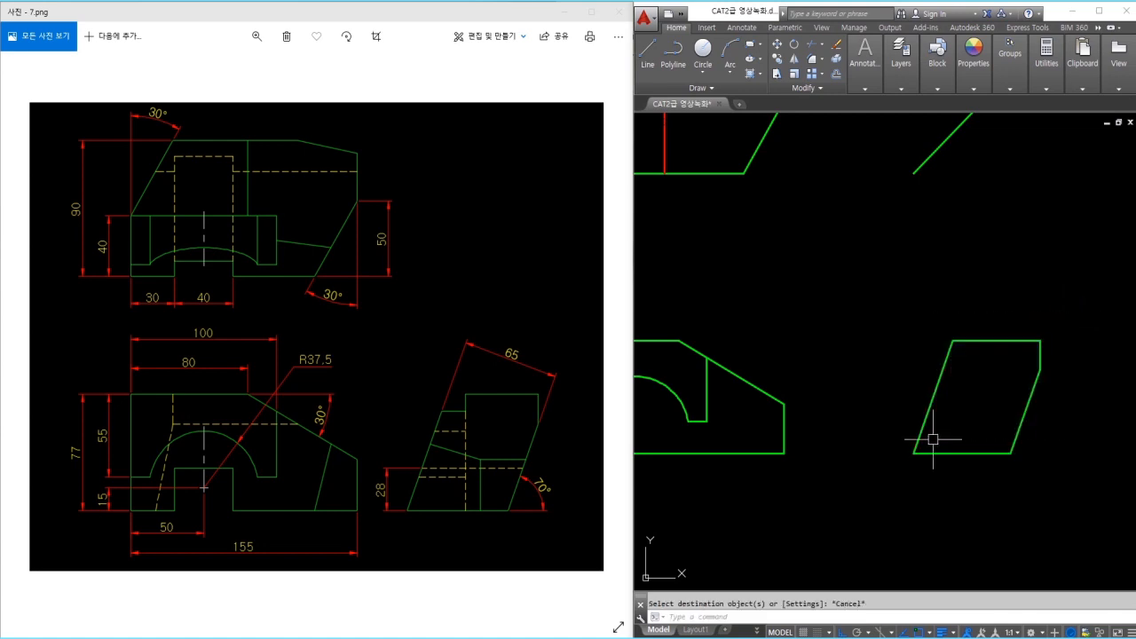
# - Offset the side view's bottom edge 28 upward and fit the new line between the two slanted edges
pyautogui.write('o')
pyautogui.press('Return')
pyautogui.write('28')
pyautogui.press('Return')
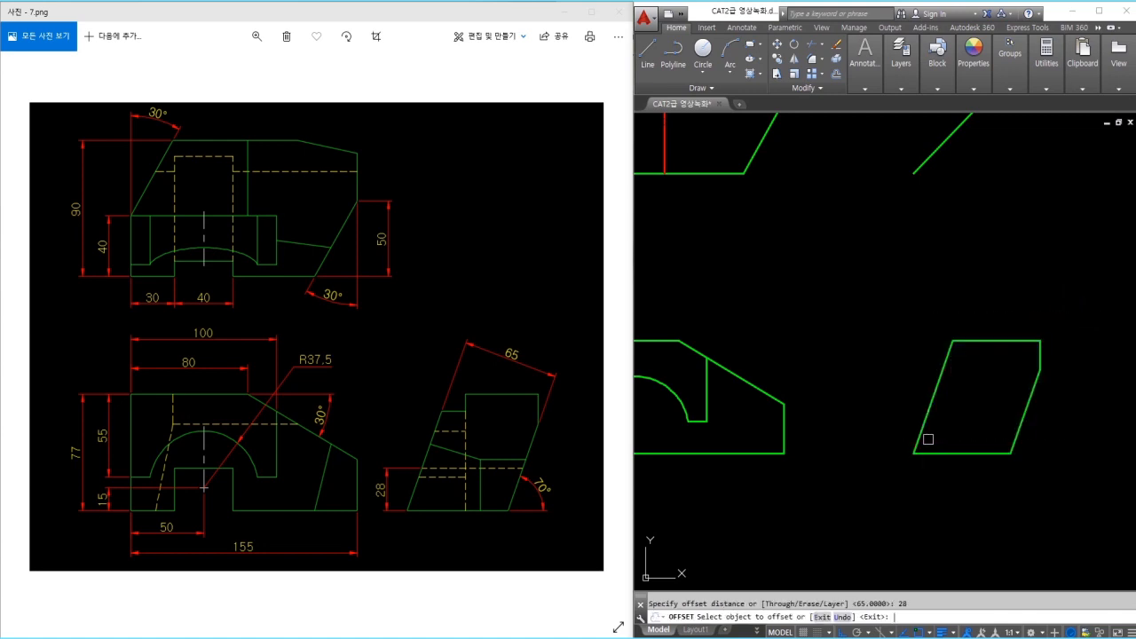
pyautogui.click(966, 452)
pyautogui.click(974, 418)
pyautogui.press('Escape')
pyautogui.write('tr')
pyautogui.press('Return')
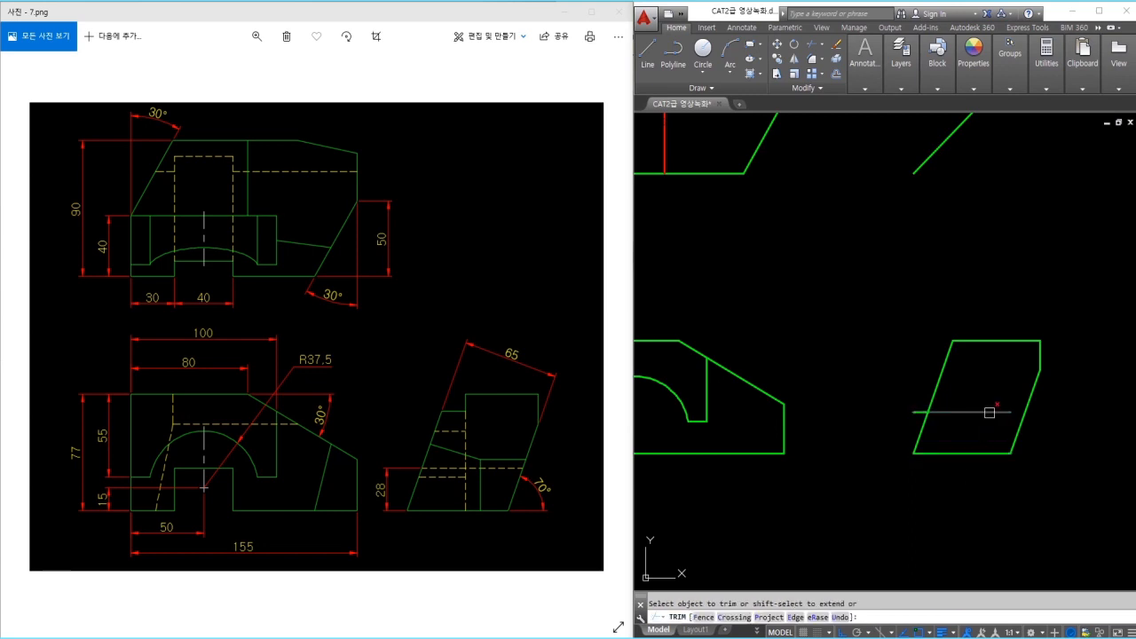
pyautogui.press('Escape')
# - Move the side view's inner horizontal line to the 숨은선 layer
pyautogui.click(945, 412)
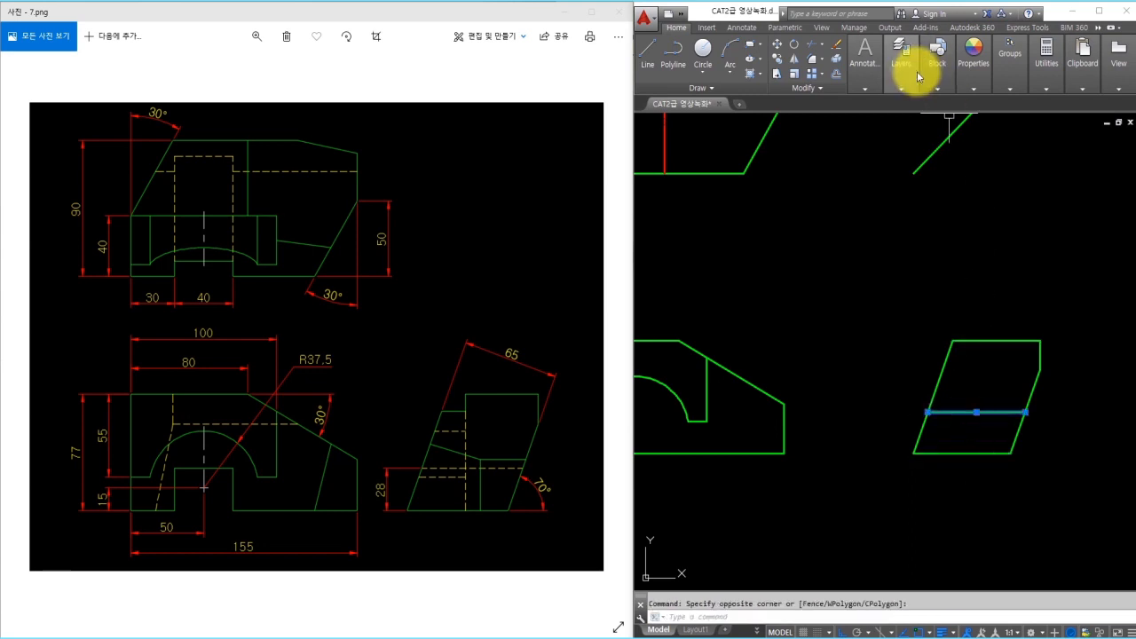
pyautogui.click(915, 71)
pyautogui.click(976, 103)
pyautogui.click(983, 182)
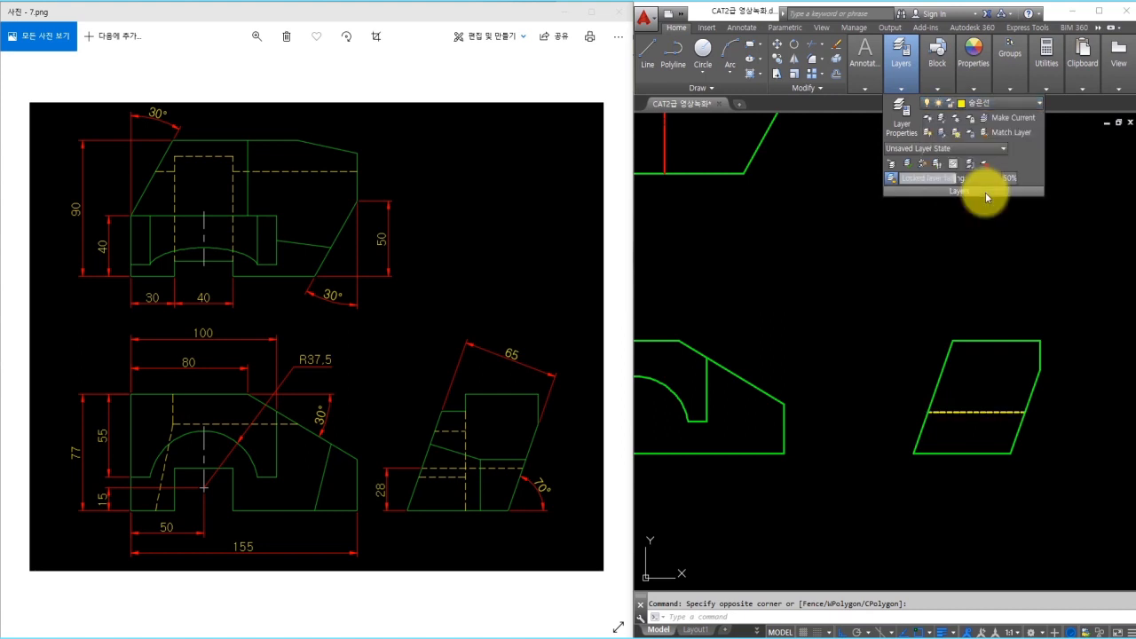
pyautogui.press('Escape')
# - Project the hidden line's right end up to the 45° line and horizontally across the top view
pyautogui.moveTo(824, 363)
pyautogui.mouseDown(button='middle')
pyautogui.moveTo(941, 413)
pyautogui.moveTo(910, 411)
pyautogui.mouseUp(button='middle')
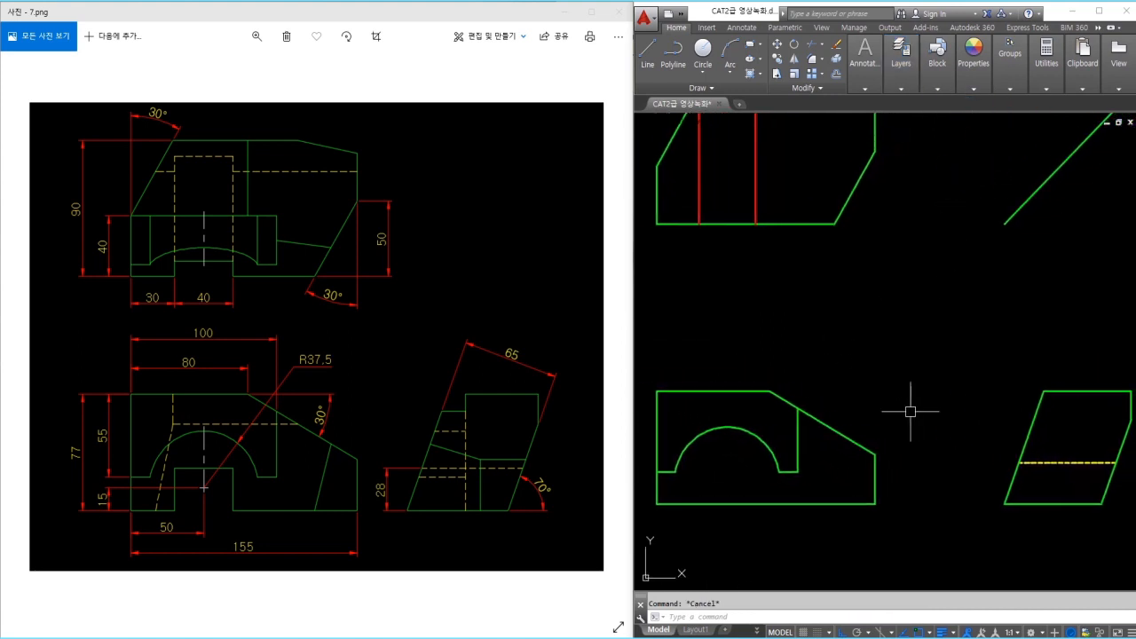
pyautogui.write('l')
pyautogui.press('Return')
pyautogui.scroll(-3, 874, 417)
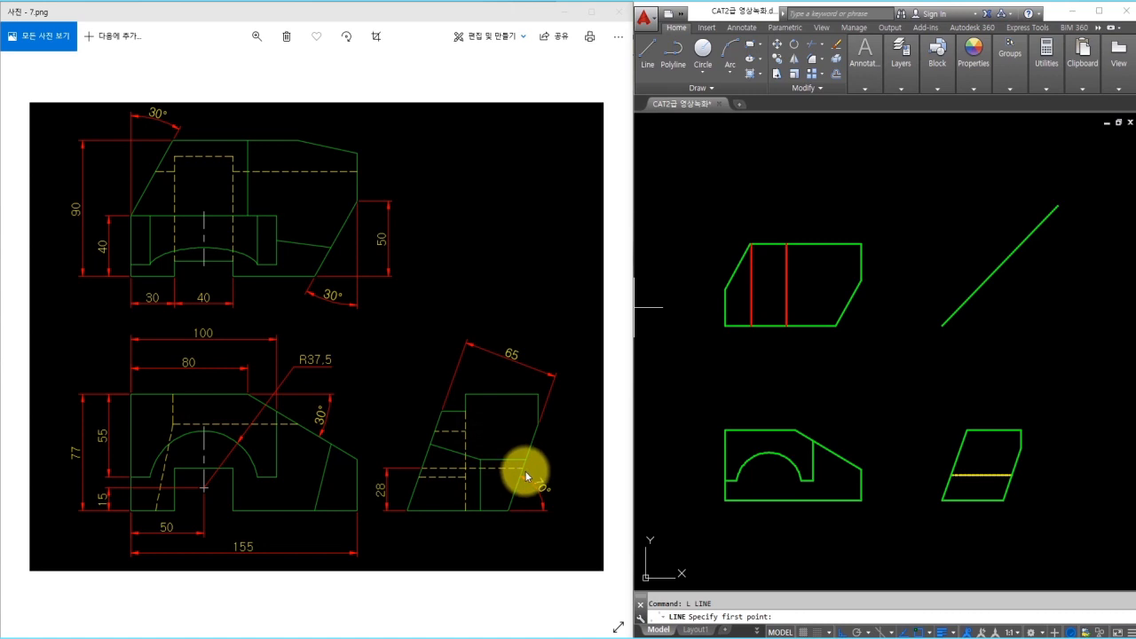
pyautogui.click(1012, 474)
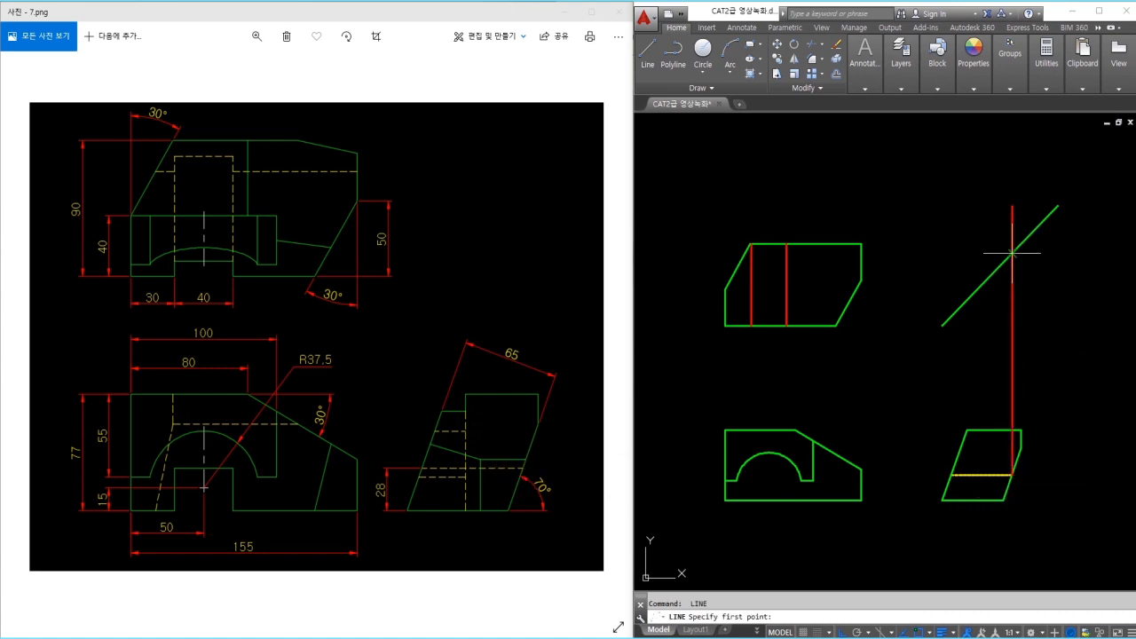
pyautogui.click(708, 244)
pyautogui.press('Escape')
# - Fillet the top view's two red vertical lines with the projected horizontal line to form the slot's upper corners
pyautogui.write('f')
pyautogui.press('space')
pyautogui.click(766, 254)
pyautogui.click(756, 273)
pyautogui.press('space')
pyautogui.click(769, 255)
pyautogui.click(786, 271)
# - Erase the vertical projection line between the side view and the 45° line
pyautogui.click(1052, 337)
pyautogui.click(979, 353)
pyautogui.write('e')
pyautogui.press('space')
# - Match the top view's slot outline to the properties of the side view's hidden line
pyautogui.write('ma')
pyautogui.press('space')
pyautogui.click(979, 475)
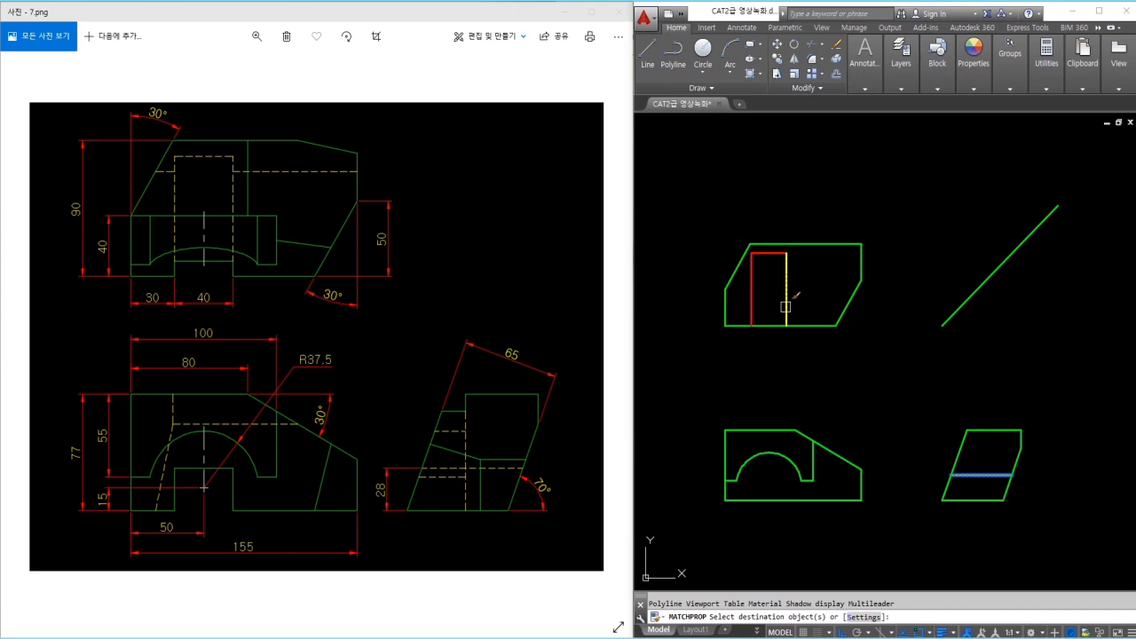
pyautogui.click(800, 299)
pyautogui.click(761, 258)
pyautogui.press('Escape')
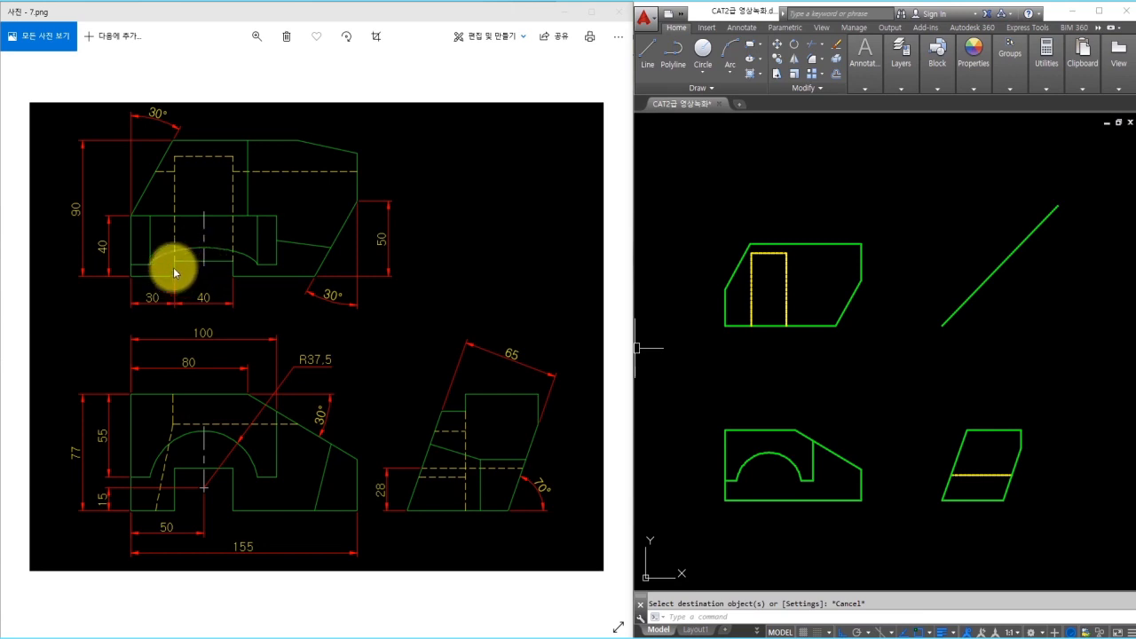
# - Project the hidden line's left end up to the 45° line and horizontally across the top view
pyautogui.write('l')
pyautogui.press('space')
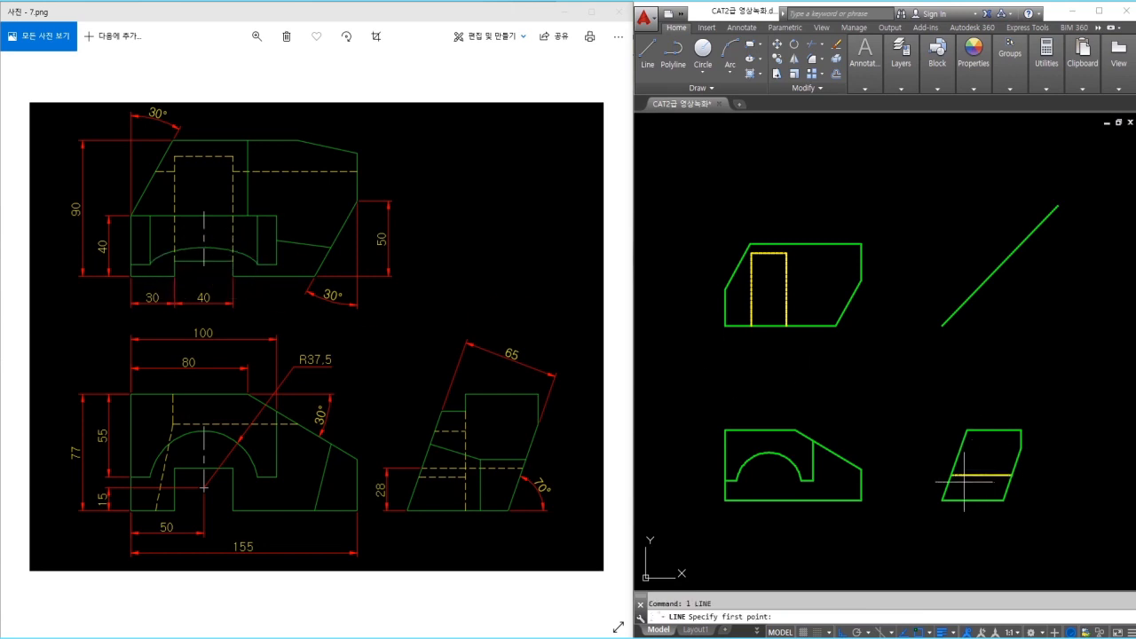
pyautogui.click(957, 476)
pyautogui.click(951, 287)
pyautogui.press('space')
pyautogui.press('space')
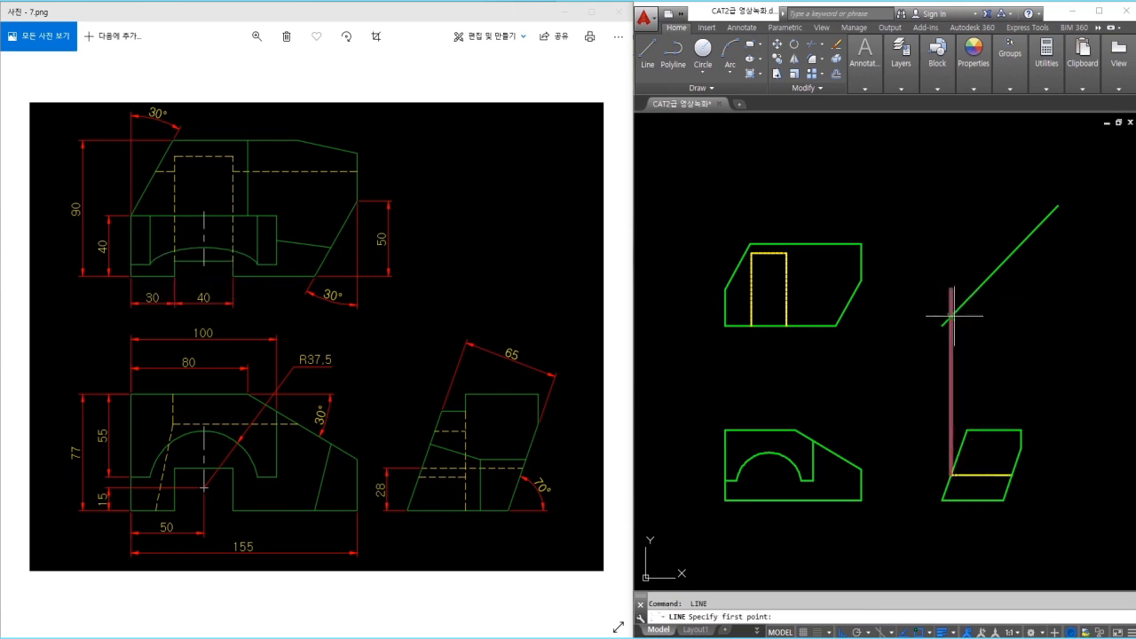
pyautogui.click(953, 316)
pyautogui.click(704, 354)
pyautogui.press('Escape')
# - Trim the projected horizontal line on both sides of the top view's slot
pyautogui.scroll(5, 760, 325)
pyautogui.write('tr')
pyautogui.press('space')
pyautogui.click(856, 285)
pyautogui.click(713, 296)
pyautogui.press('space')
pyautogui.click(712, 303)
pyautogui.click(847, 302)
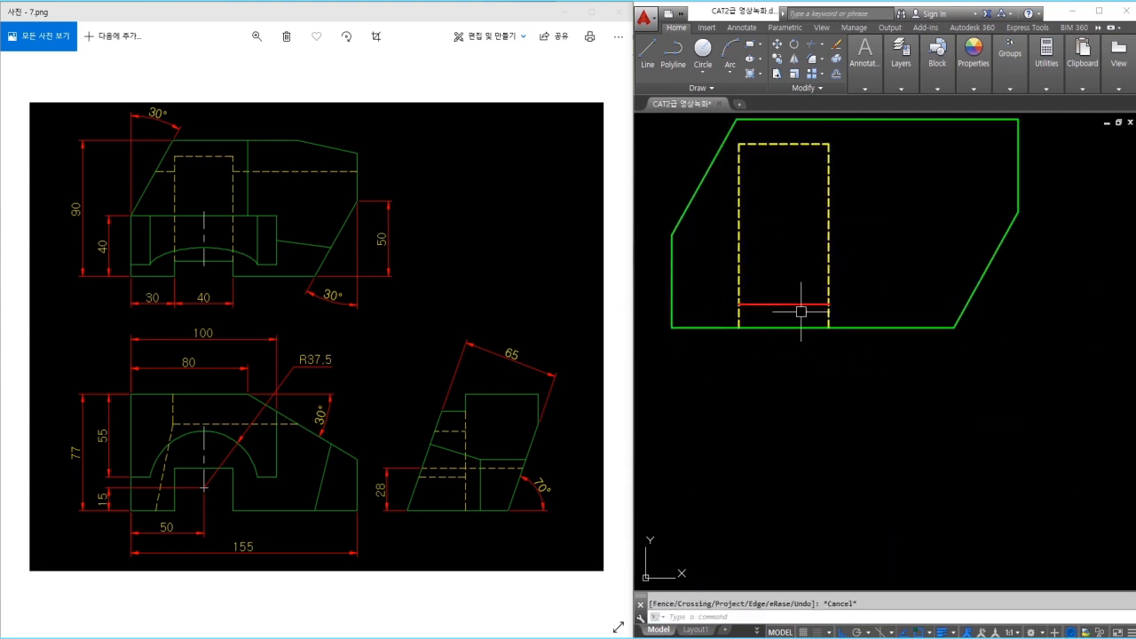
pyautogui.press('Escape')
# - Break the top view's bottom edge at two places between the slot lines
pyautogui.write('br')
pyautogui.press('space')
pyautogui.click(802, 328)
pyautogui.press('space')
pyautogui.click(769, 328)
pyautogui.click(757, 354)
pyautogui.press('Escape')
# - Remove the remaining pieces of the top view's bottom edge between the two slot lines
pyautogui.write('tr')
pyautogui.press('space')
pyautogui.press('space')
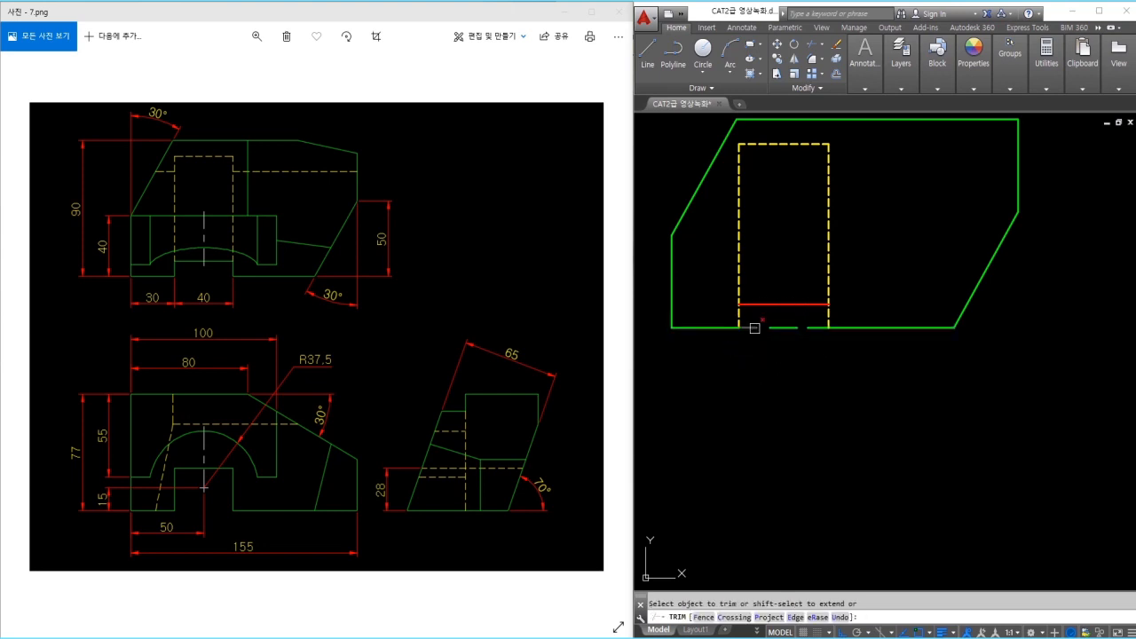
pyautogui.scroll(2, 756, 309)
pyautogui.click(769, 329)
pyautogui.press('Escape')
pyautogui.click(775, 306)
pyautogui.click(769, 322)
pyautogui.press('Escape')
pyautogui.press('Escape')
pyautogui.moveTo(768, 322); pyautogui.dragTo(792, 325, button='middle')
pyautogui.click(792, 325)
pyautogui.press('Escape')
# - Match the slot's short red horizontal line to the properties of the top view's green outline
pyautogui.write('ma')
pyautogui.press('space')
pyautogui.click(748, 340)
pyautogui.click(785, 306)
pyautogui.moveTo(762, 285); pyautogui.dragTo(770, 315, button='middle')
pyautogui.press('Escape')
# - Break both dashed vertical slot lines just above the slot's short green horizontal line
pyautogui.write('br')
pyautogui.press('space')
pyautogui.click(762, 312)
pyautogui.click(790, 276)
pyautogui.press('space')
pyautogui.click(904, 304)
pyautogui.click(928, 284)
pyautogui.press('Escape')
# - Trim the lower slot line pieces above the short green line and extend the upper dashed lines down to it
pyautogui.write('tr')
pyautogui.press('space')
pyautogui.press('space')
pyautogui.click(945, 303)
pyautogui.click(755, 319)
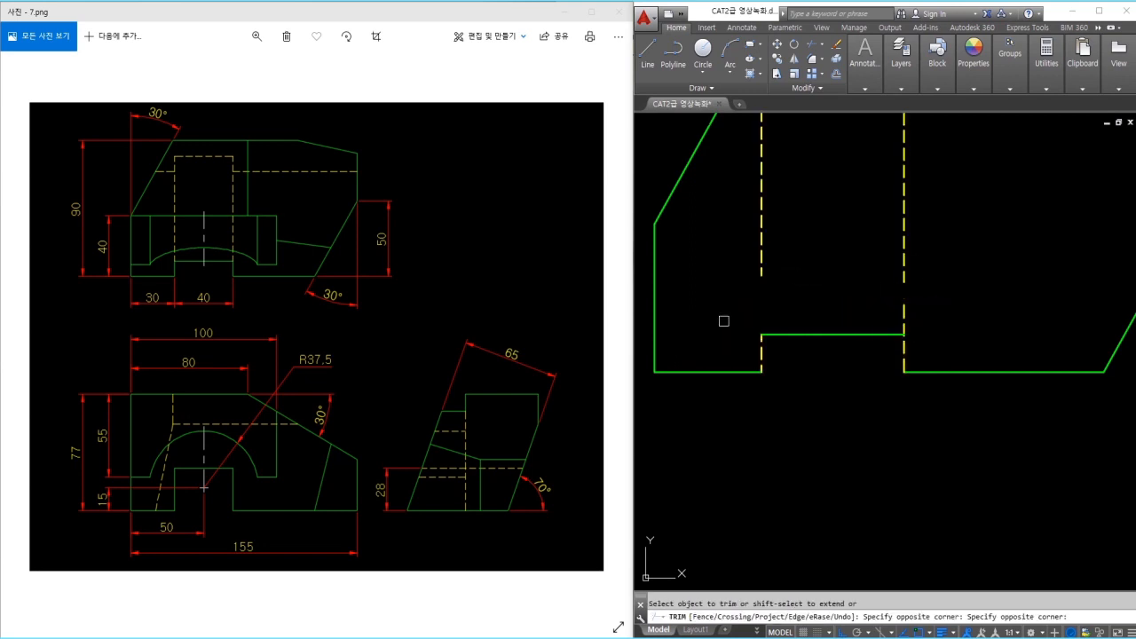
pyautogui.keyDown('shift'); pyautogui.click(961, 297); pyautogui.keyUp('shift')
pyautogui.keyDown('shift'); pyautogui.click(740, 258); pyautogui.keyUp('shift')
pyautogui.press('Escape')
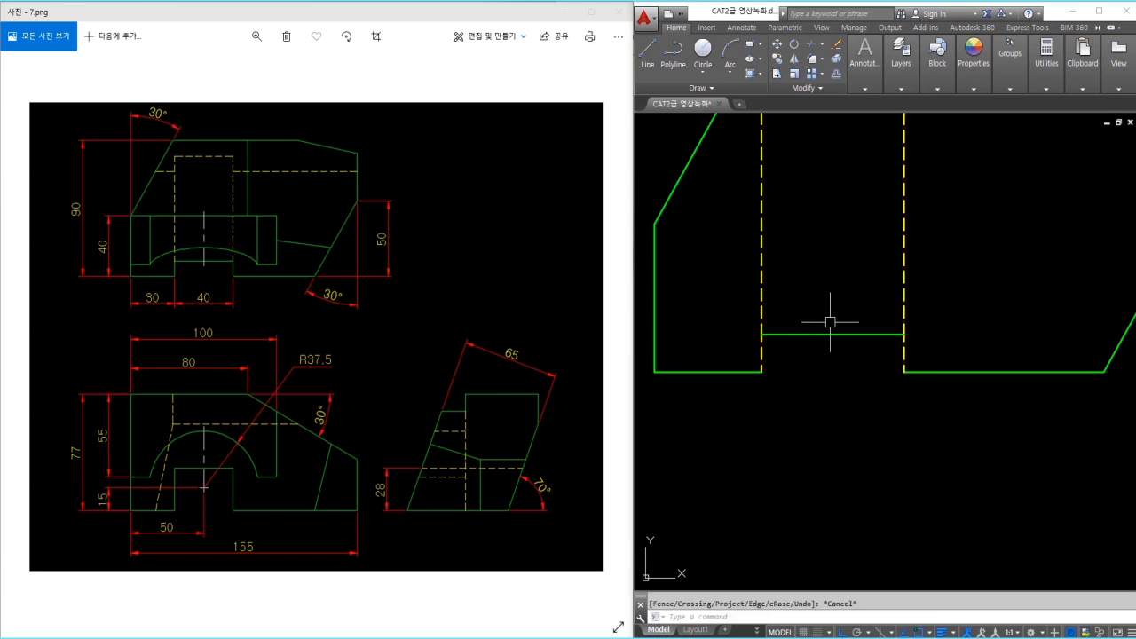
# - Match the slot's two short lower side lines in the top view to the properties of its short green horizontal line
pyautogui.write('ma')
pyautogui.press('space')
pyautogui.click(825, 335)
pyautogui.click(941, 424)
pyautogui.click(739, 360)
pyautogui.press('Escape')
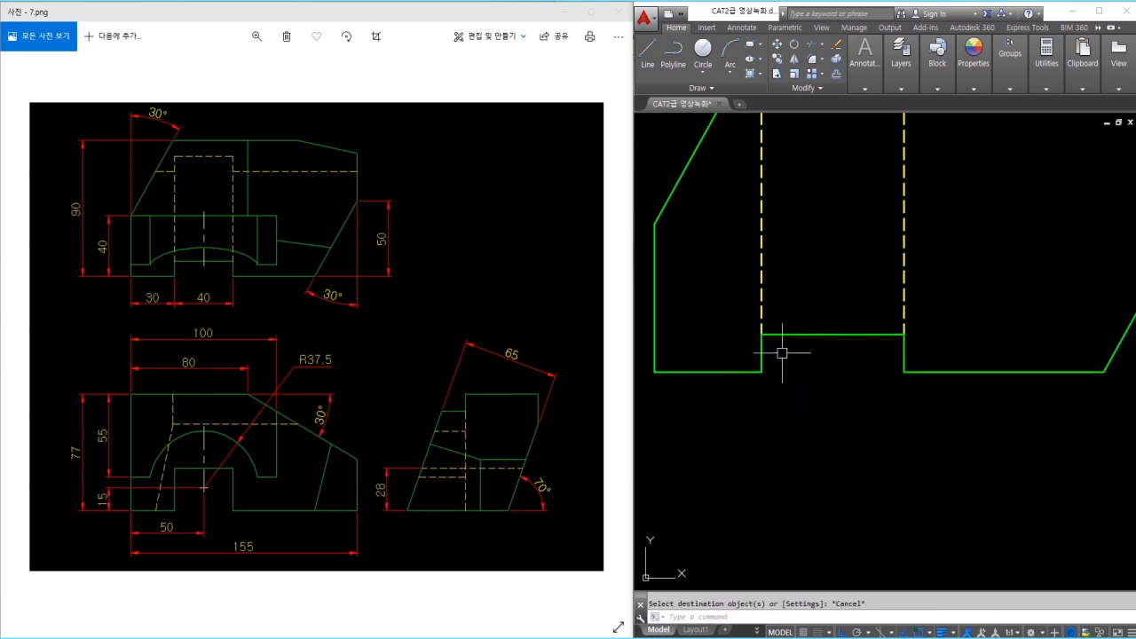
# - Erase the leftover projection line between the top view and the 45° line
pyautogui.scroll(-5, 830, 366)
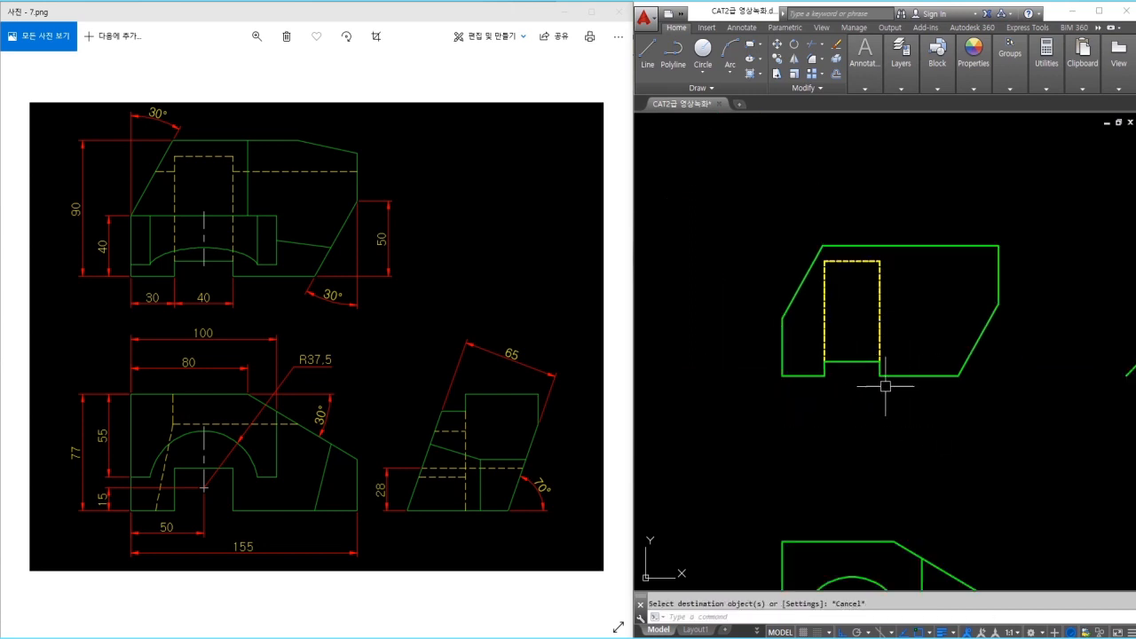
pyautogui.click(990, 373)
pyautogui.write('e')
pyautogui.press('space')
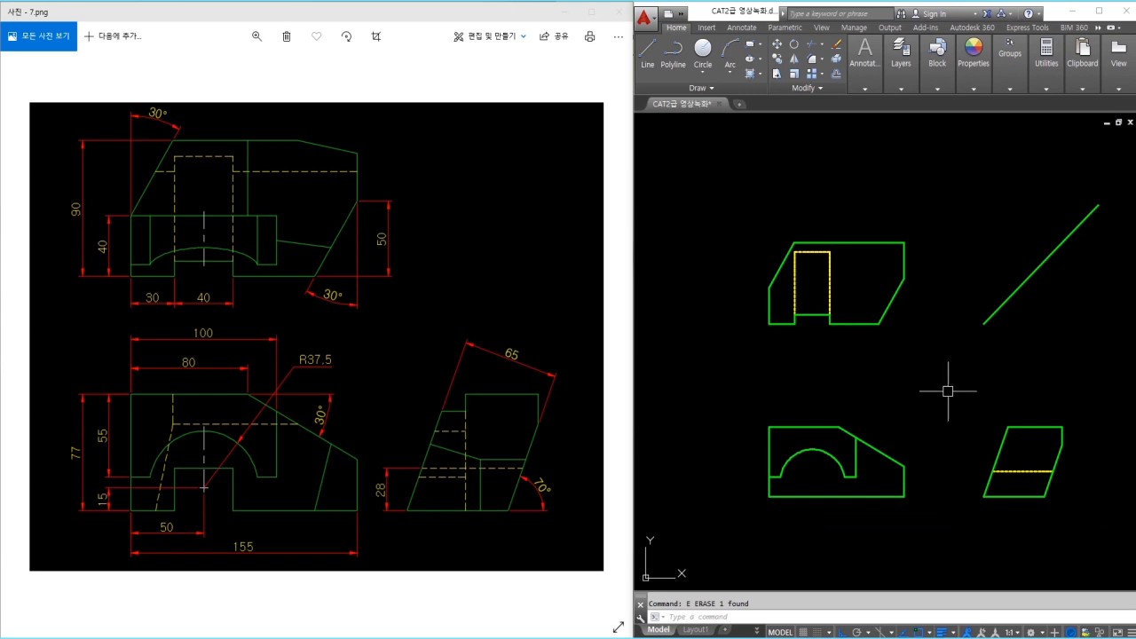
# - Draw a horizontal projection line from the side view's dashed slot line across the front view
pyautogui.click(1001, 471)
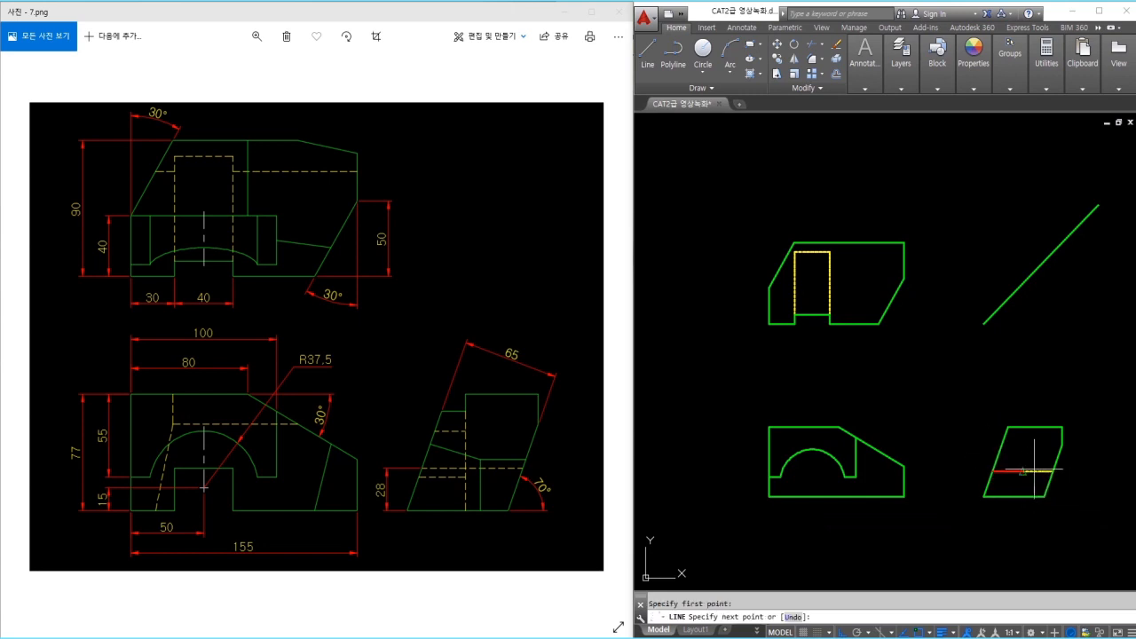
pyautogui.click(721, 471)
pyautogui.press('space')
# - Draw two vertical projection lines from the top view's slot corners down past the front view
pyautogui.press('space')
pyautogui.click(794, 315)
pyautogui.click(795, 526)
pyautogui.press('space')
pyautogui.press('space')
pyautogui.click(830, 315)
pyautogui.click(837, 524)
pyautogui.press('Escape')
# - Fillet the projected horizontal line with both vertical lines to form the two upper corners of the front view's slot
pyautogui.scroll(4, 817, 481)
pyautogui.write('f')
pyautogui.press('space')
pyautogui.click(783, 459)
pyautogui.click(762, 483)
pyautogui.press('space')
pyautogui.click(816, 460)
pyautogui.click(848, 482)
pyautogui.press('Escape')
# - Trim the front view's bottom edge between the slot sides and the vertical line ends below it
pyautogui.write('tr')
pyautogui.press('space')
pyautogui.press('space')
pyautogui.click(818, 513)
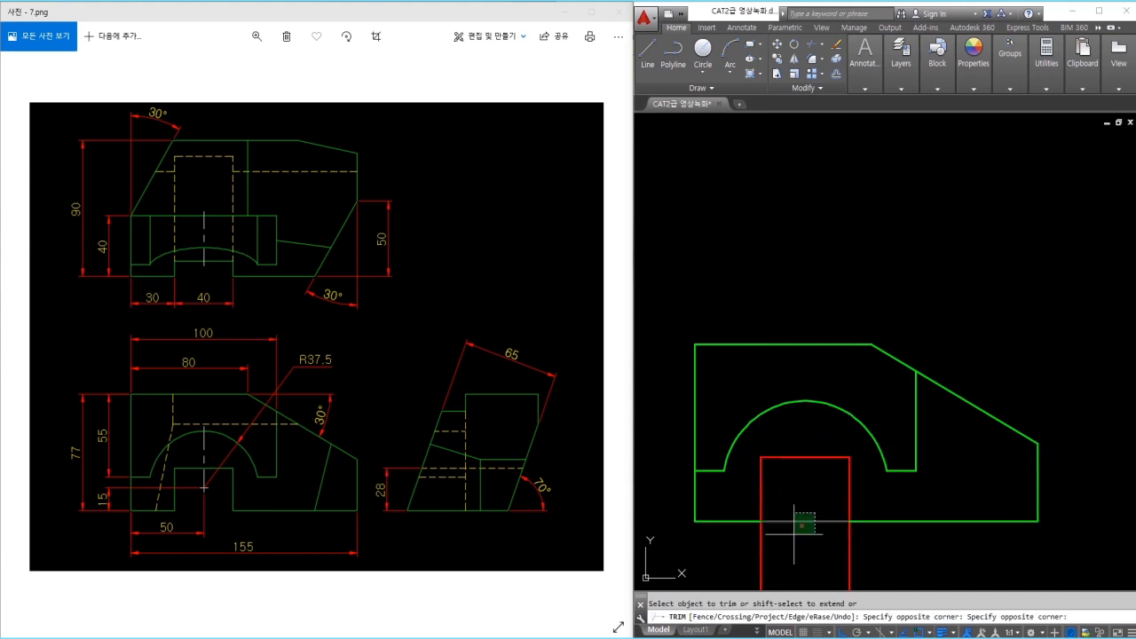
pyautogui.click(796, 535)
pyautogui.moveTo(809, 526); pyautogui.dragTo(842, 444, button='middle')
pyautogui.click(922, 494)
pyautogui.click(760, 487)
pyautogui.press('Escape')
# - Match the front view slot's red lines to the properties of the green outline
pyautogui.write('ma')
pyautogui.press('space')
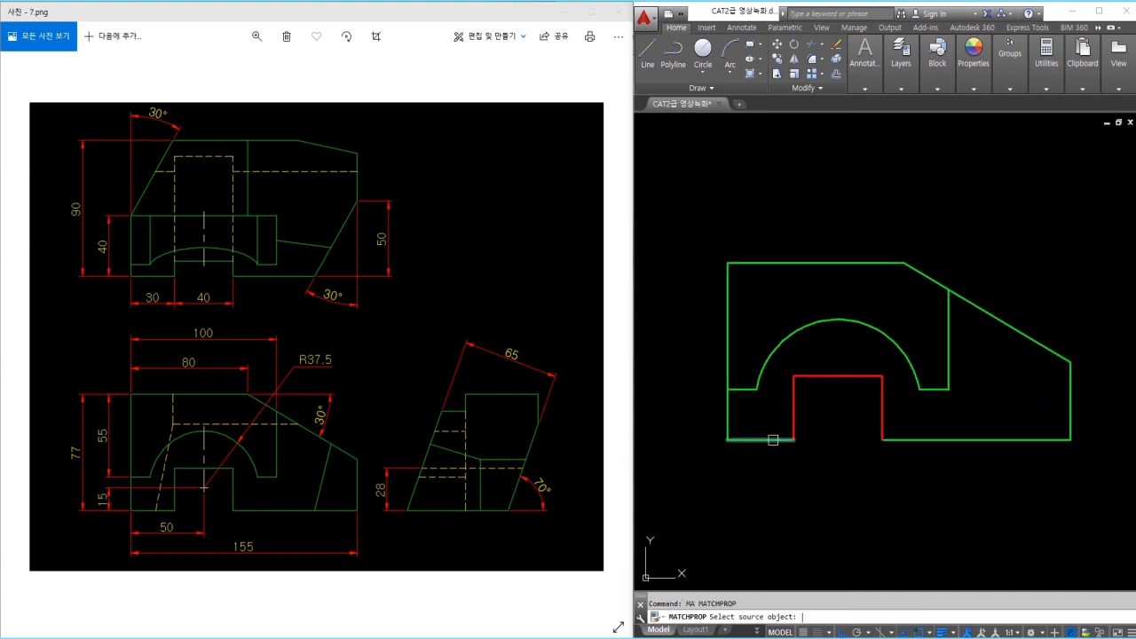
pyautogui.click(774, 440)
pyautogui.click(909, 482)
pyautogui.click(792, 386)
pyautogui.press('Escape')
pyautogui.scroll(-2, 809, 381)
pyautogui.press('space')
pyautogui.moveTo(844, 392)
pyautogui.mouseDown(button='middle')
pyautogui.moveTo(773, 453)
pyautogui.moveTo(784, 485)
pyautogui.mouseUp(button='middle')
pyautogui.click(809, 423)
pyautogui.click(819, 423)
pyautogui.click(802, 406)
pyautogui.press('Escape')
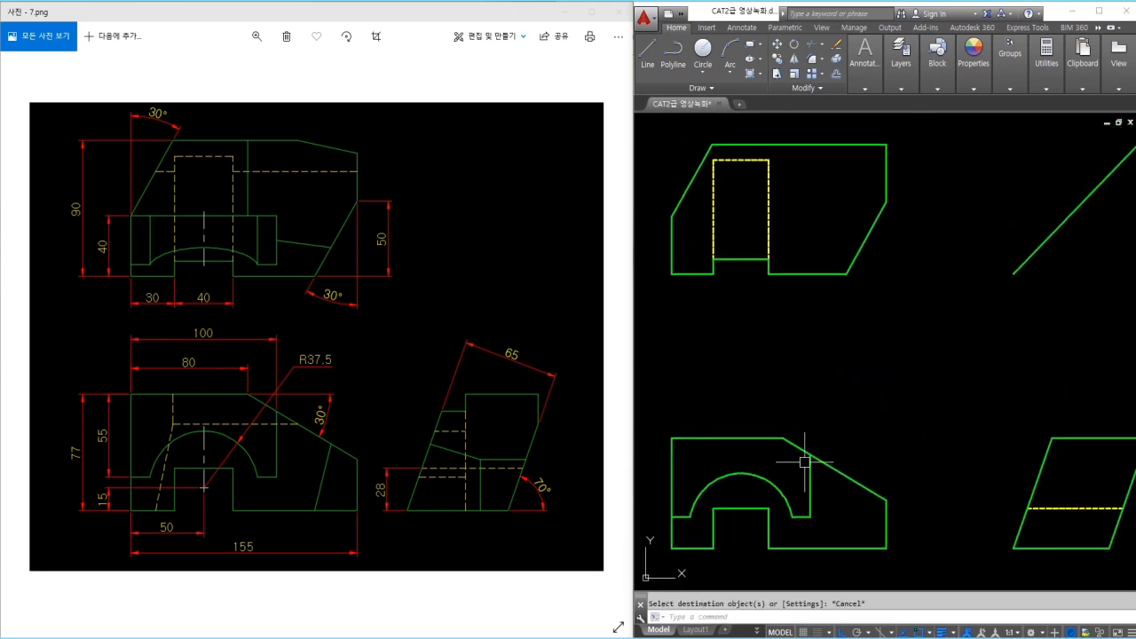
# - Draw a horizontal line from the top view's left corner and a vertical line from the front view's 100 mm edge up to it
pyautogui.write('l')
pyautogui.press('Return')
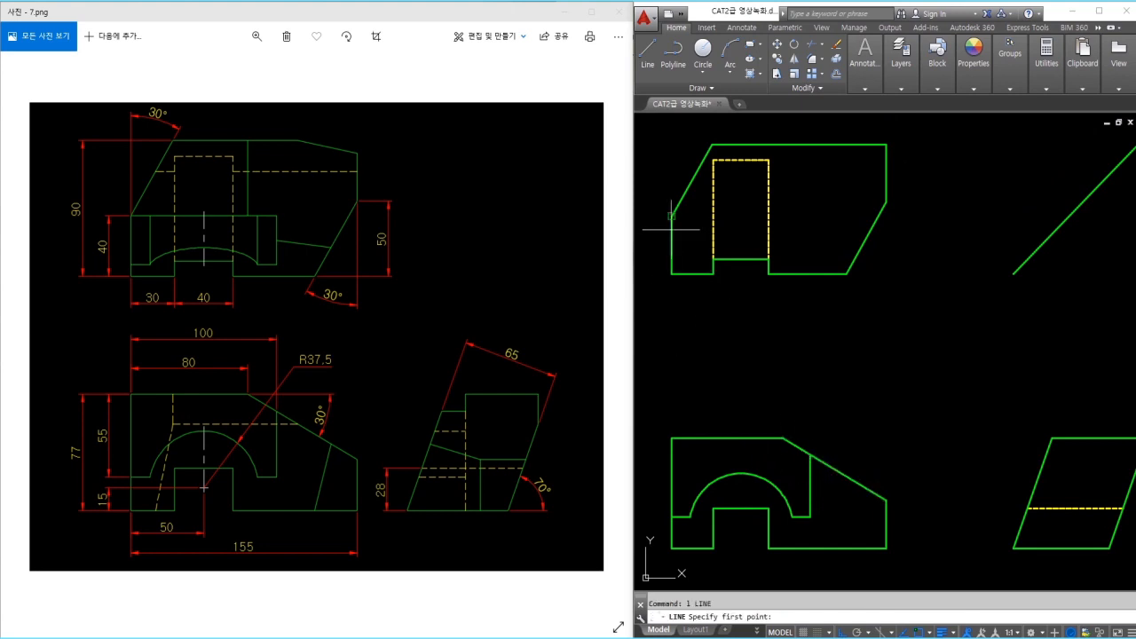
pyautogui.click(817, 229)
pyautogui.press('Return')
pyautogui.press('Return')
pyautogui.click(810, 454)
pyautogui.click(809, 216)
pyautogui.press('Escape')
# - Trim the pieces of the new lines beyond their shared corner and below the top view's bottom edge
pyautogui.write('tr')
pyautogui.press('Return')
pyautogui.press('Return')
pyautogui.click(815, 216)
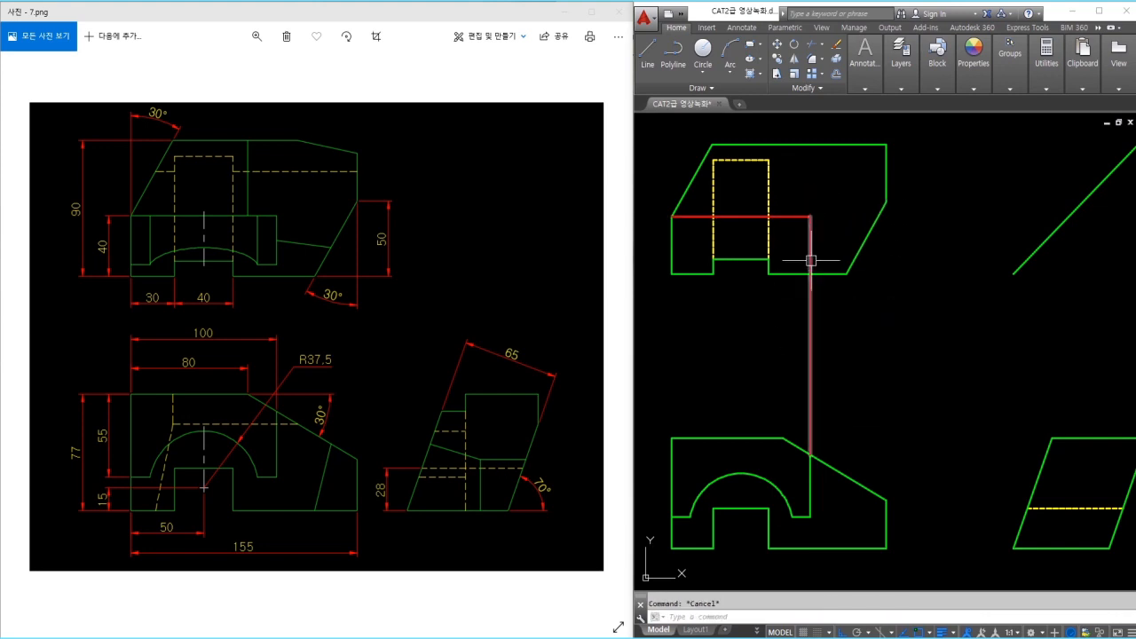
pyautogui.press('Escape')
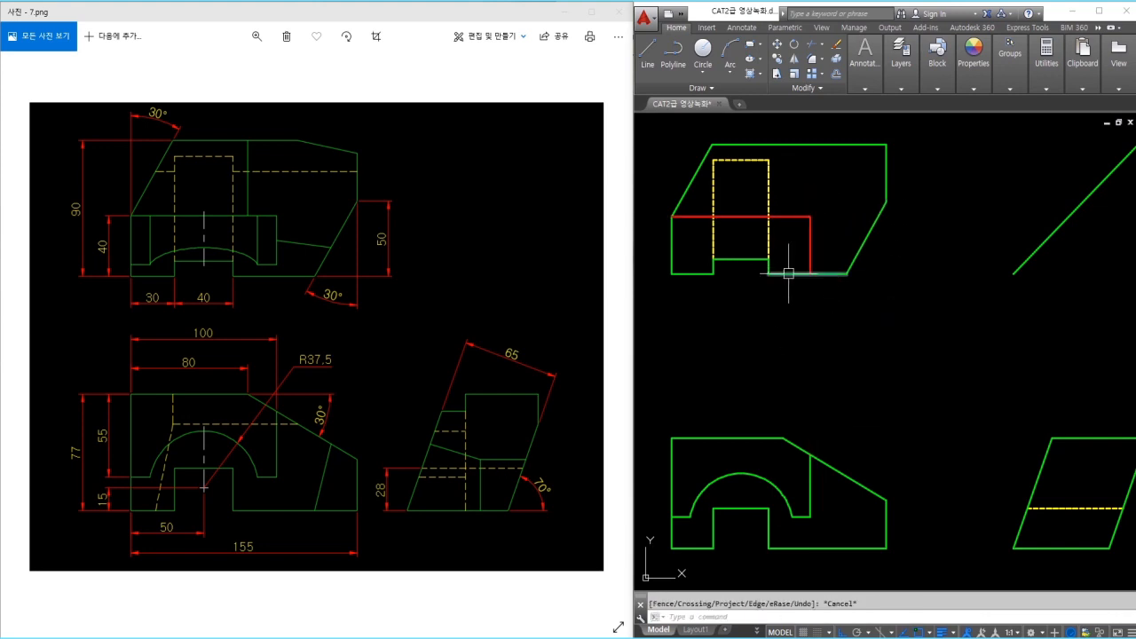
# - Match the top view's new red horizontal and vertical lines to the properties of its green bottom edge
pyautogui.write('ma')
pyautogui.press('Return')
pyautogui.click(788, 272)
pyautogui.click(810, 244)
pyautogui.click(789, 216)
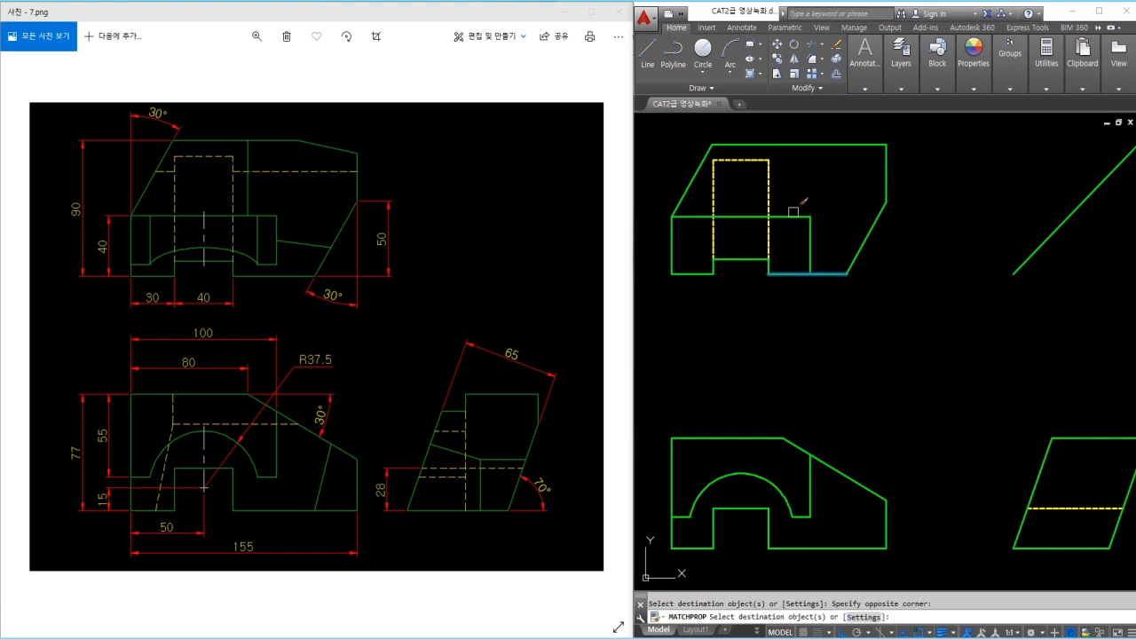
pyautogui.press('Escape')
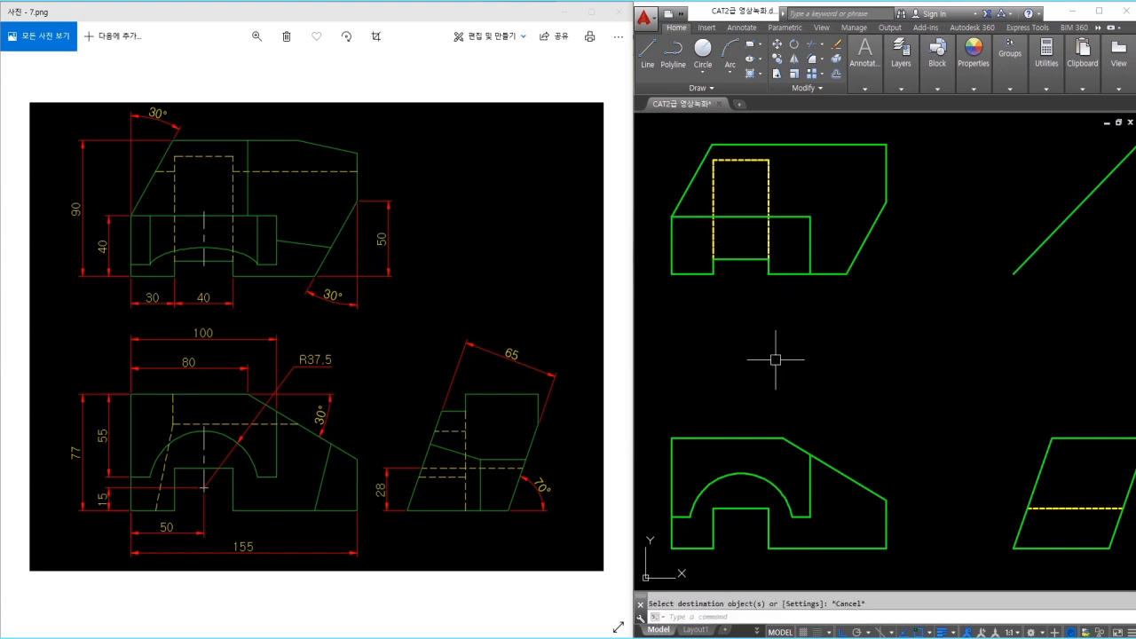
pyautogui.moveTo(811, 381); pyautogui.dragTo(843, 274, button='middle')
pyautogui.write('c')
pyautogui.press('Return')
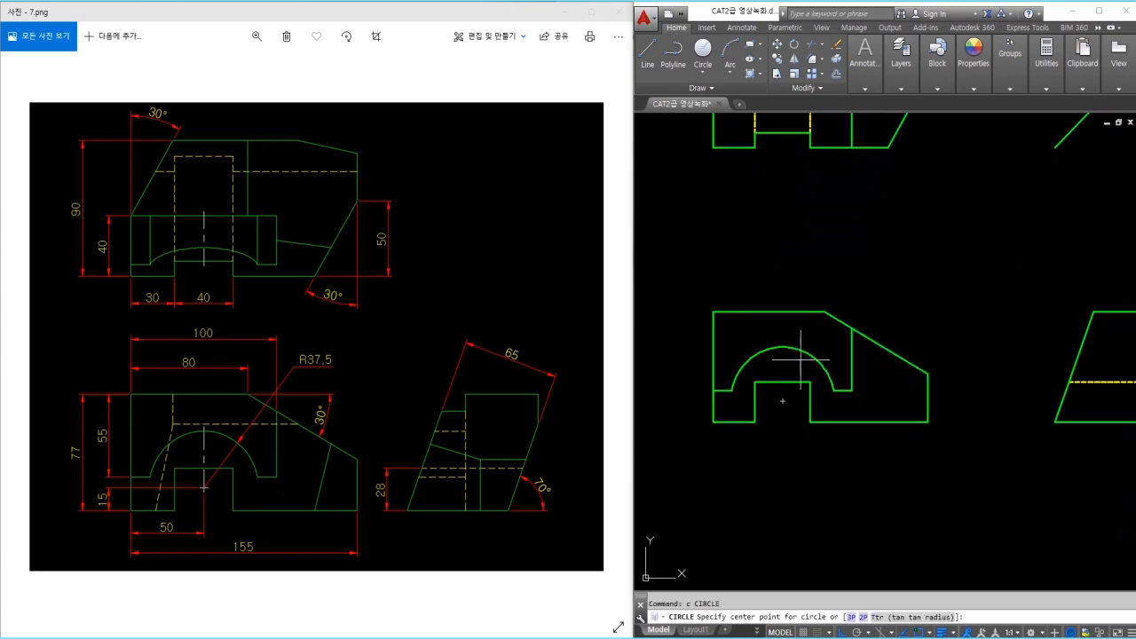
pyautogui.click(784, 405)
pyautogui.press('Escape')
# - Draw a full circle over the front view's R37.5 arc, centred on the arc's centre
pyautogui.write('c')
pyautogui.press('Return')
pyautogui.click(785, 402)
pyautogui.press('Return')
# - Draw vertical construction lines through the circle's left quadrant, centre and right quadrant
pyautogui.write('xl')
pyautogui.press('Return')
pyautogui.write('v')
pyautogui.press('Return')
pyautogui.scroll(2, 739, 408)
pyautogui.click(727, 398)
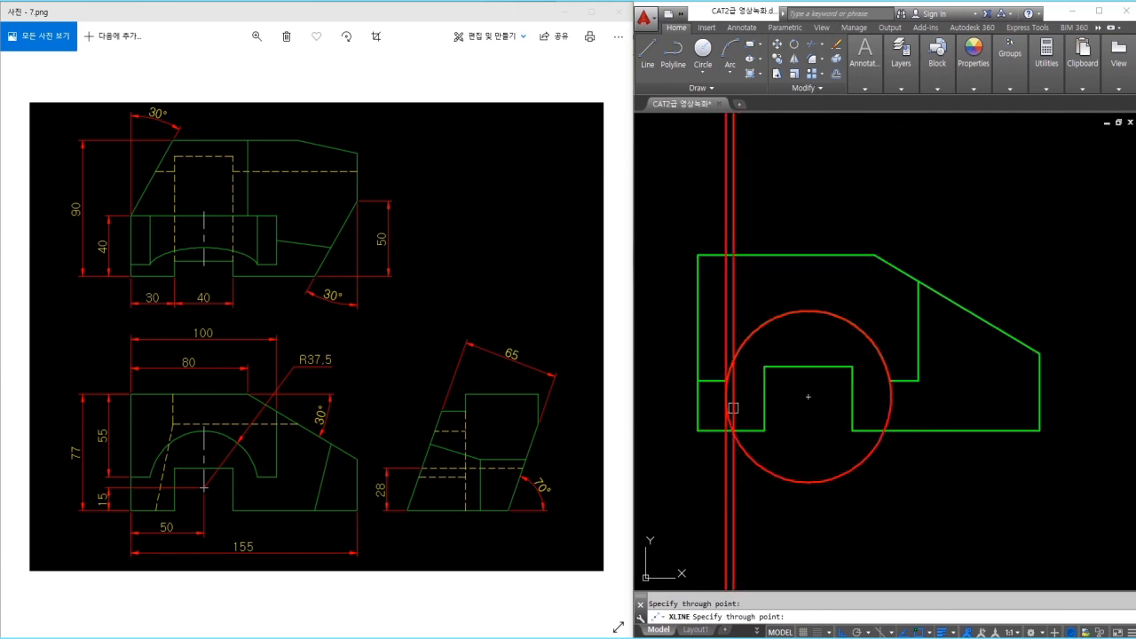
pyautogui.click(808, 397)
pyautogui.click(891, 397)
pyautogui.press('Return')
# - Draw horizontal construction lines through the circle's top quadrant, centre and bottom quadrant
pyautogui.press('Return')
pyautogui.write('h')
pyautogui.press('Return')
pyautogui.click(808, 311)
pyautogui.click(808, 397)
pyautogui.click(808, 482)
pyautogui.press('Return')
pyautogui.scroll(-2, 900, 470)
pyautogui.moveTo(900, 469); pyautogui.dragTo(767, 472, button='middle')
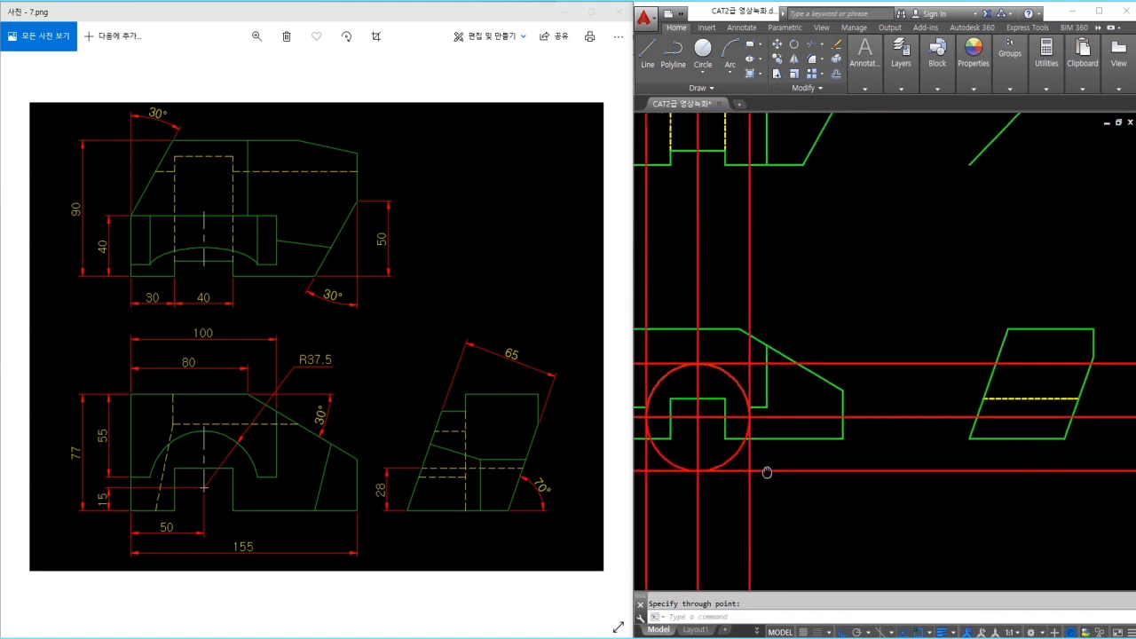
# - Extend the side view's slanted left edge down to the lowest horizontal construction line and trim its excess above the view
pyautogui.write('tr')
pyautogui.press('Return')
pyautogui.press('Return')
pyautogui.keyDown('shift'); pyautogui.click(988, 381); pyautogui.keyUp('shift')
pyautogui.keyDown('shift'); pyautogui.click(983, 394); pyautogui.keyUp('shift')
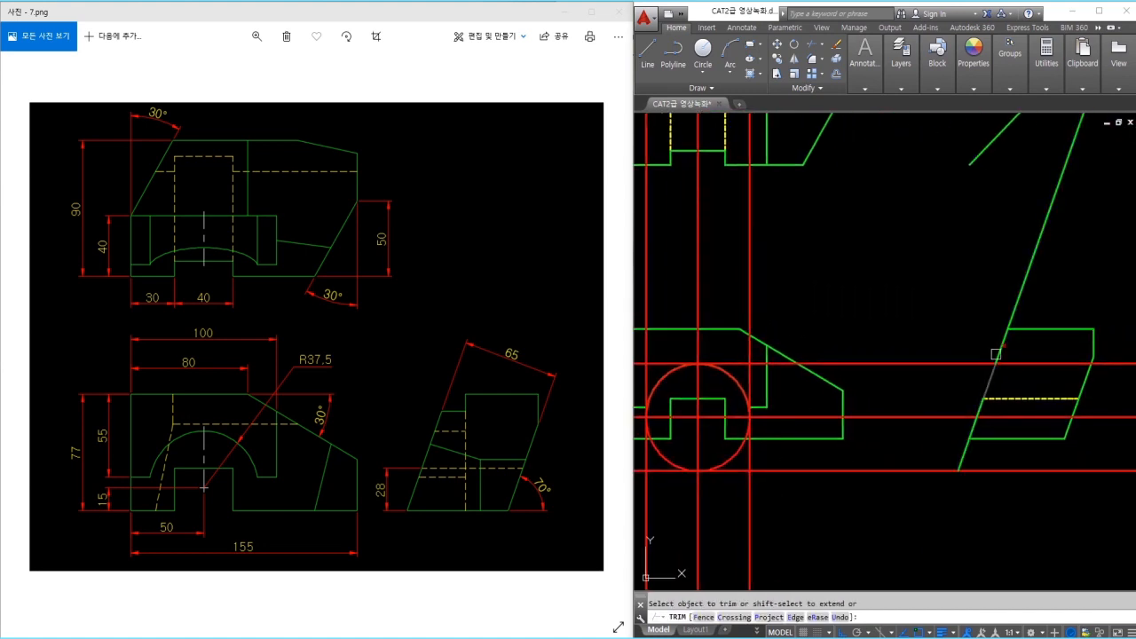
pyautogui.click(1012, 318)
pyautogui.press('Escape')
# - Draw vertical construction lines where the side view's slanted left edge meets the three horizontal construction lines
pyautogui.write('xl')
pyautogui.press('Return')
pyautogui.write('v')
pyautogui.press('Return')
pyautogui.click(956, 464)
pyautogui.click(977, 416)
pyautogui.click(995, 364)
pyautogui.press('Return')
# - Draw horizontal construction lines where the 45° line meets the two right-hand vertical construction lines from the side view
pyautogui.press('Return')
pyautogui.write('h')
pyautogui.press('Return')
pyautogui.moveTo(934, 273); pyautogui.dragTo(983, 378, button='middle')
pyautogui.click(1045, 240)
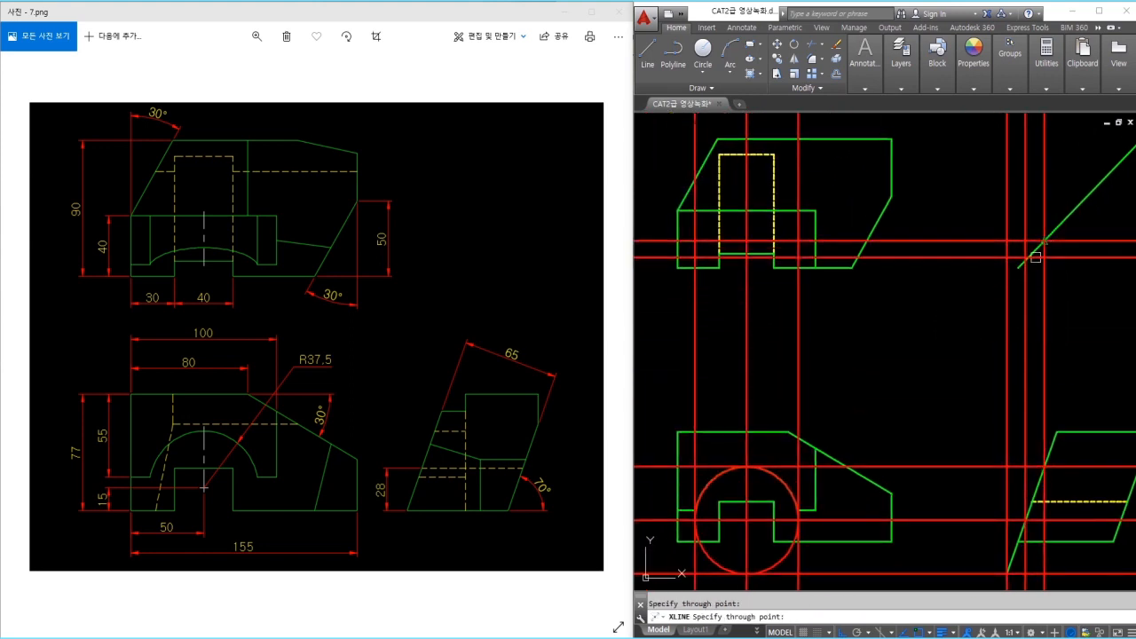
pyautogui.click(1032, 260)
pyautogui.press('Escape')
# - Extend the 45° line down to the leftmost vertical construction line from the side view
pyautogui.write('tr')
pyautogui.press('space')
pyautogui.press('space')
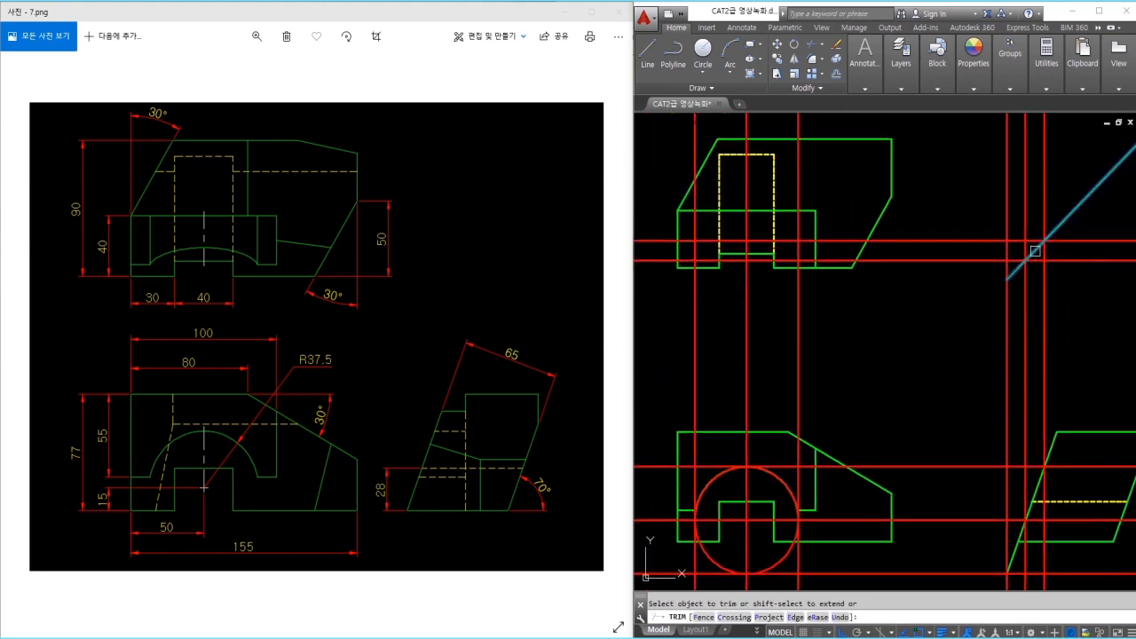
pyautogui.press('Escape')
# - Draw a horizontal construction line through the lower end of the extended 45° line
pyautogui.write('xl')
pyautogui.press('space')
pyautogui.write('h')
pyautogui.press('space')
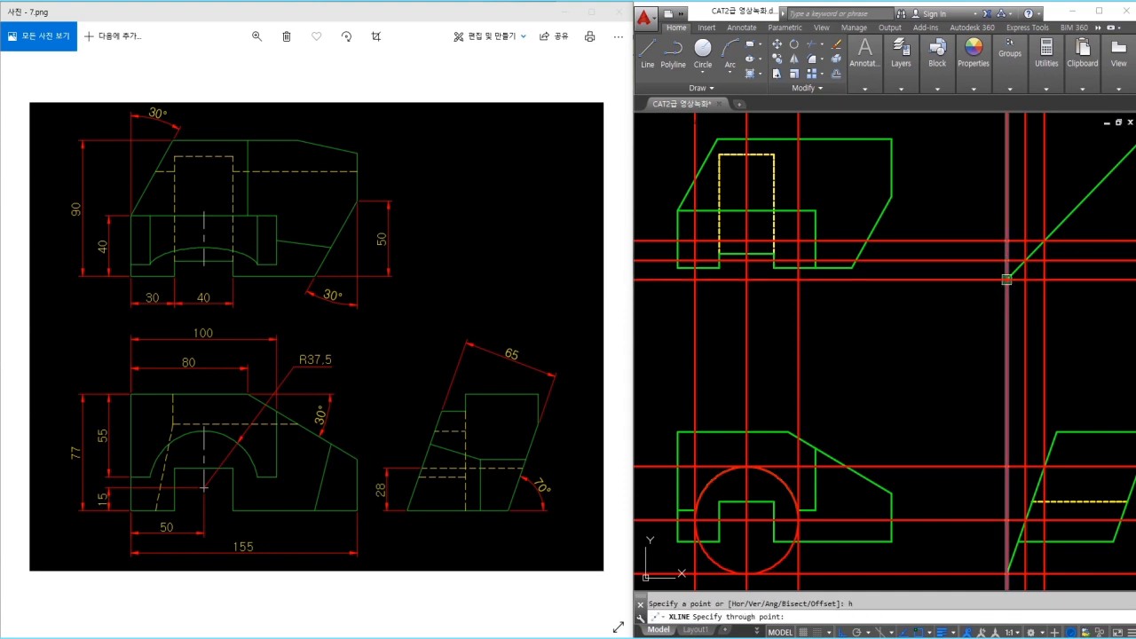
pyautogui.click(1007, 279)
pyautogui.press('Escape')
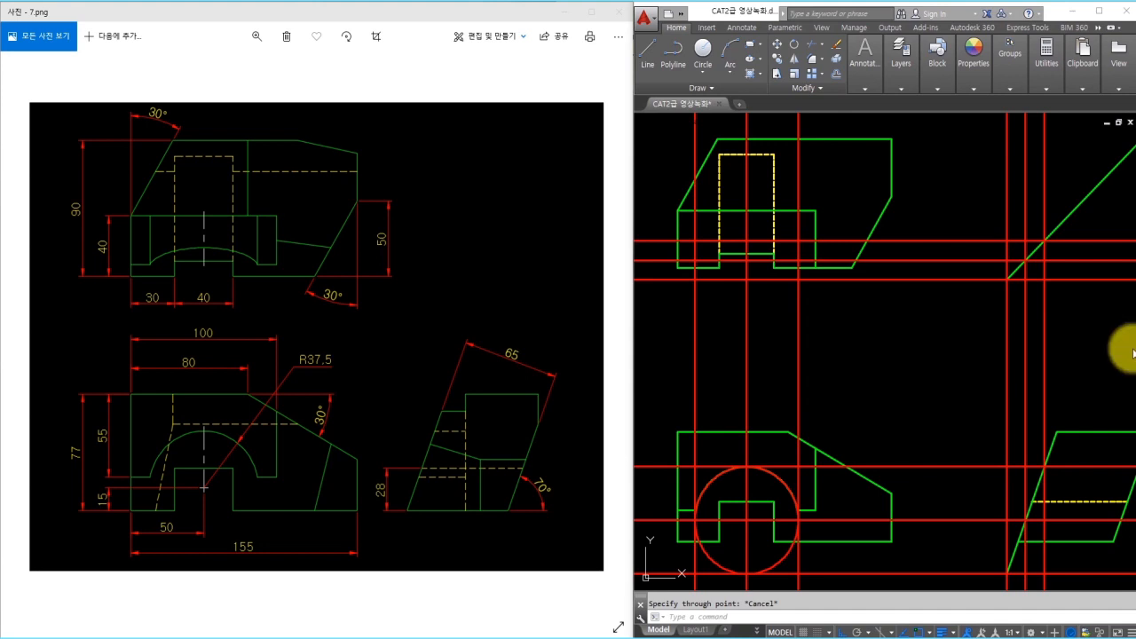
# - Draw an ellipse in the top view bounded by the outer vertical and horizontal construction lines projected from the circle
pyautogui.moveTo(807, 299); pyautogui.dragTo(855, 300, button='middle')
pyautogui.write('el')
pyautogui.press('space')
pyautogui.click(742, 262)
pyautogui.click(845, 261)
pyautogui.click(815, 247)
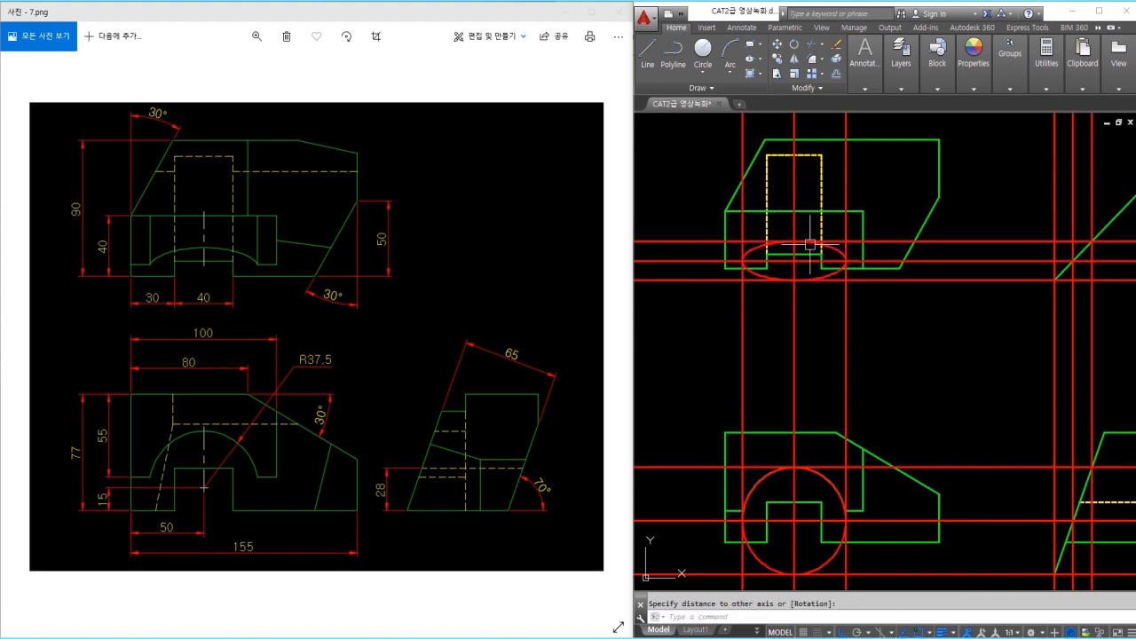
pyautogui.press('Escape')
# - Erase all the vertical and horizontal construction lines and the front view's full circle
pyautogui.scroll(-2, 932, 275)
pyautogui.click(1057, 160)
pyautogui.click(770, 167)
pyautogui.write('e')
pyautogui.press('space')
pyautogui.click(766, 167)
pyautogui.click(699, 501)
pyautogui.write('e')
pyautogui.press('space')
pyautogui.click(839, 461)
pyautogui.press('space')
# - Trim the side view's slanted left edge where it runs below the bottom edge
pyautogui.write('tr')
pyautogui.press('space')
pyautogui.press('space')
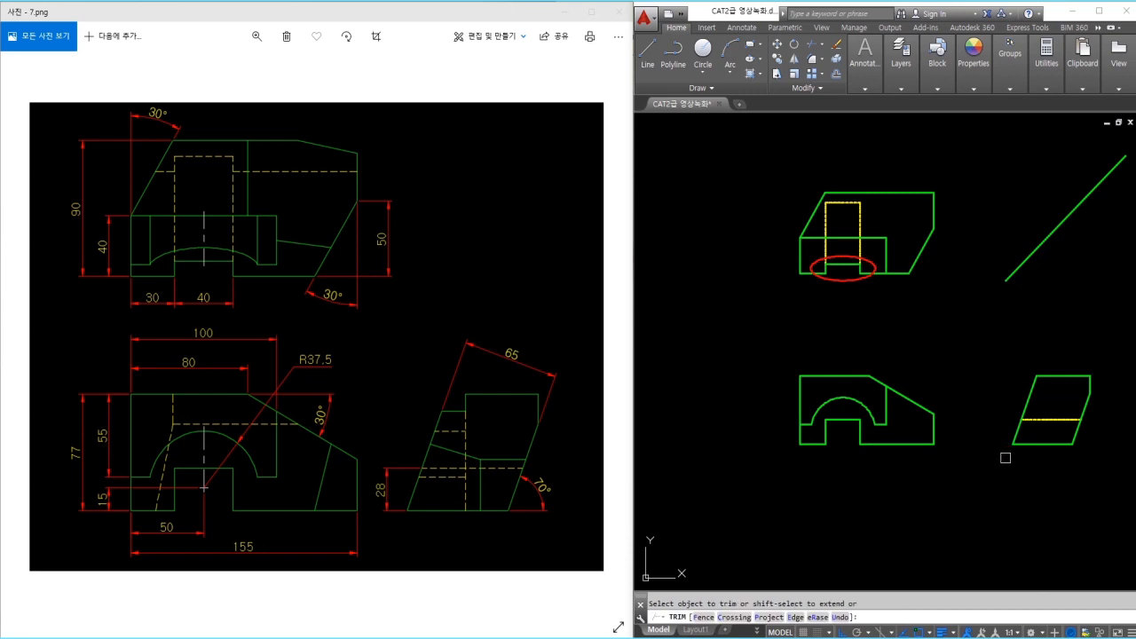
pyautogui.scroll(4, 824, 264)
pyautogui.press('Escape')
# - Draw vertical construction lines from both lower ends of the front view's arc up through the top view
pyautogui.scroll(-2, 867, 258)
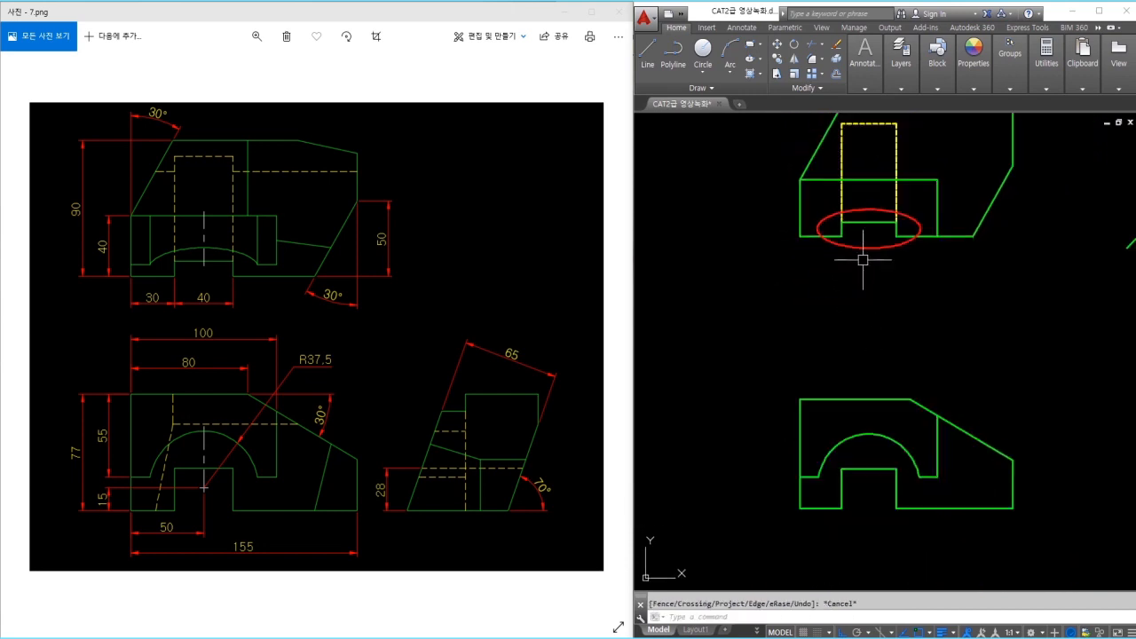
pyautogui.write('l')
pyautogui.press('space')
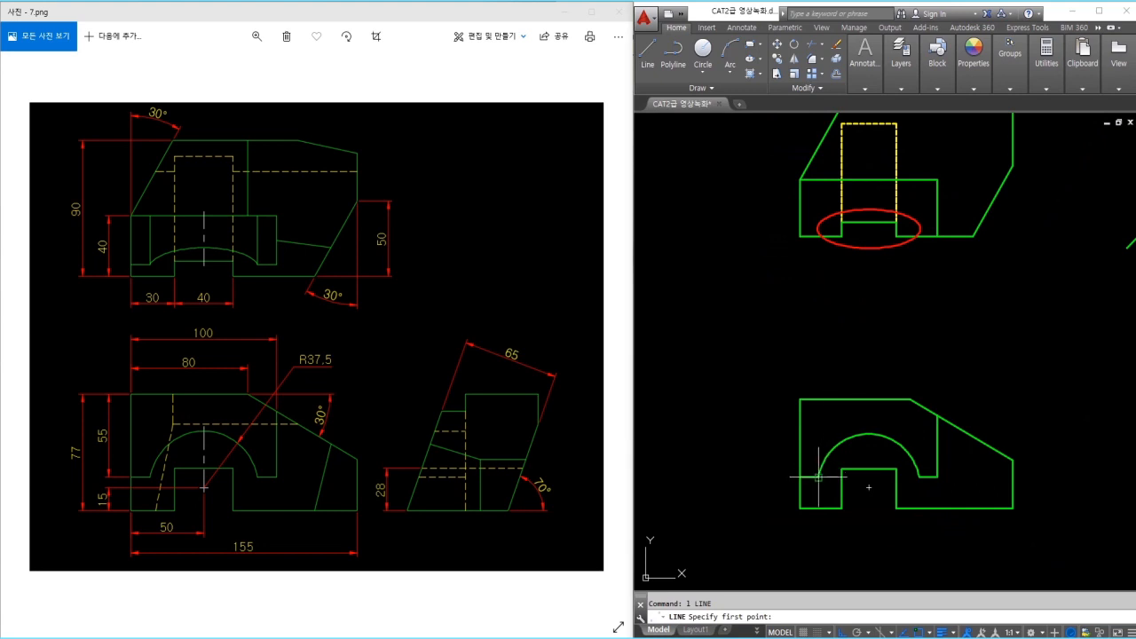
pyautogui.click(818, 477)
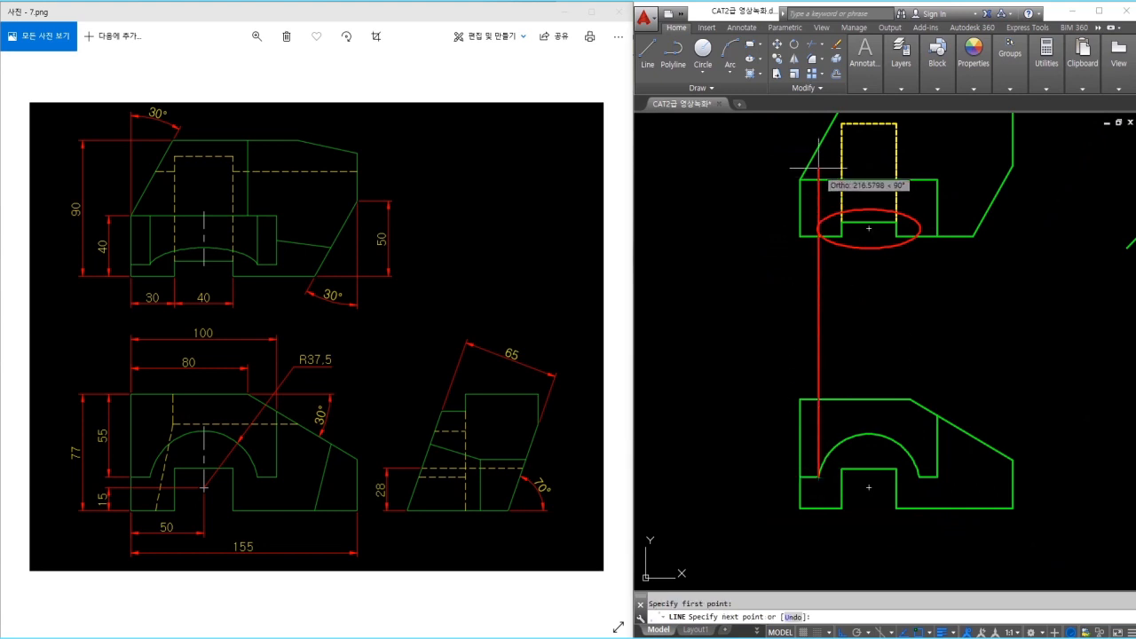
pyautogui.press('space')
pyautogui.click(919, 478)
pyautogui.click(919, 154)
pyautogui.press('space')
# - Trim the top view's ellipse at the two vertical lines and delete its lower half
pyautogui.write('tr')
pyautogui.press('space')
pyautogui.click(962, 286)
pyautogui.click(813, 297)
pyautogui.scroll(4, 846, 233)
pyautogui.moveTo(847, 236); pyautogui.dragTo(827, 318, button='middle')
pyautogui.press('space')
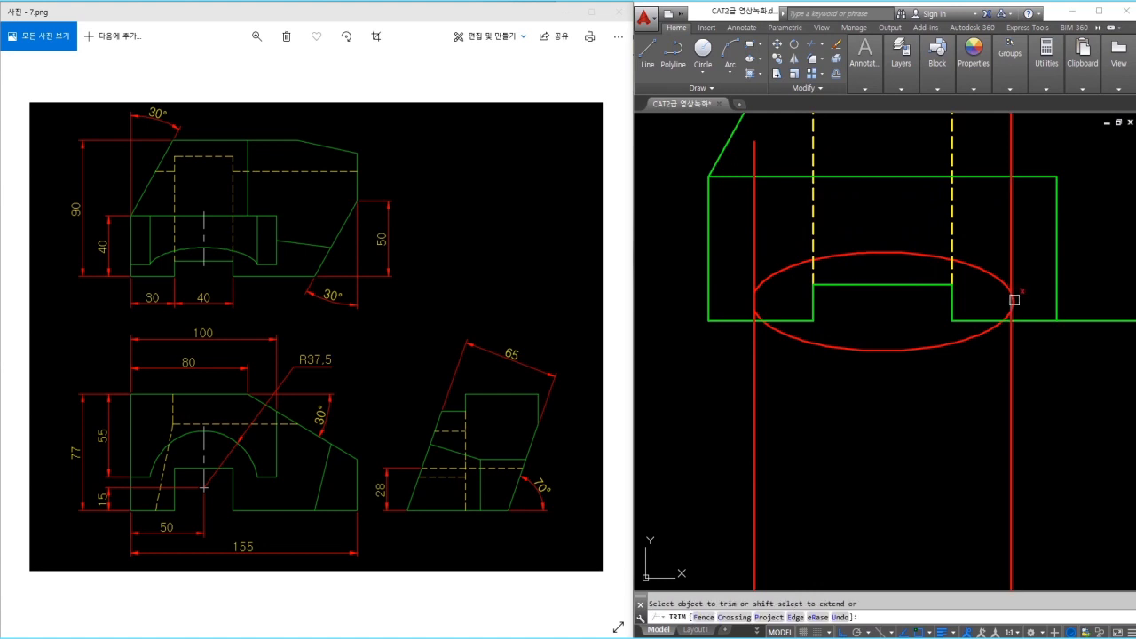
pyautogui.click(1017, 301)
pyautogui.press('space')
pyautogui.click(1018, 274)
pyautogui.click(1017, 257)
pyautogui.press('Escape')
pyautogui.click(931, 329)
pyautogui.click(902, 373)
pyautogui.press('Delete')
# - Trim both vertical lines to the stretch between the elliptical arc's ends and the top view rectangle's upper edge
pyautogui.write('tr')
pyautogui.press('space')
pyautogui.click(796, 284)
pyautogui.click(778, 266)
pyautogui.press('space')
pyautogui.click(1029, 409)
pyautogui.click(750, 408)
pyautogui.click(754, 162)
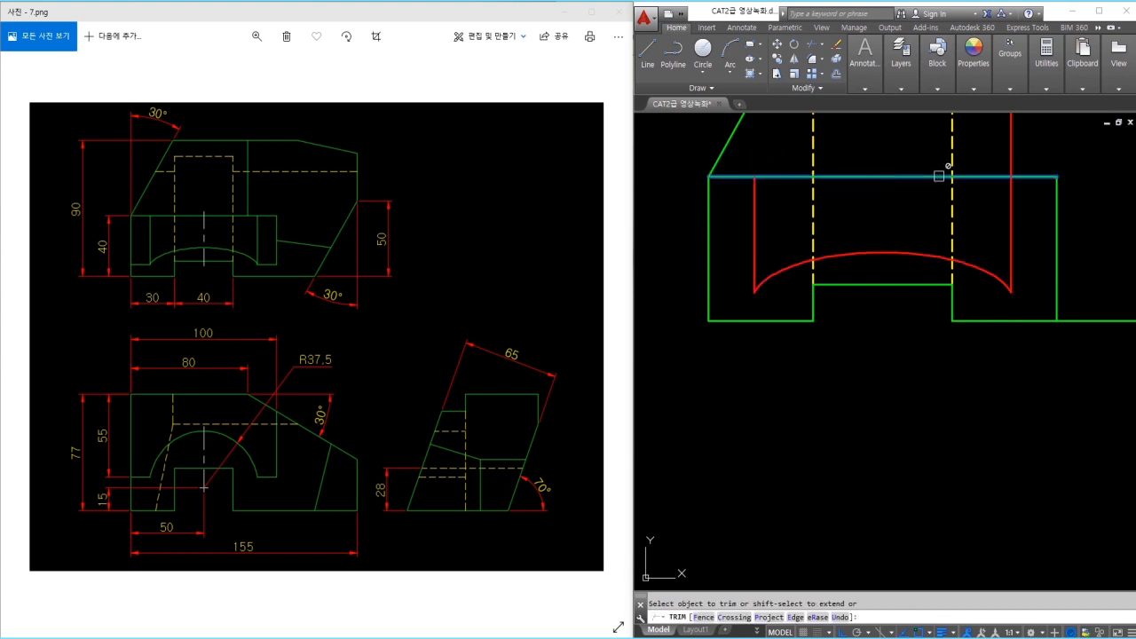
pyautogui.click(1008, 163)
pyautogui.press('Escape')
# - Draw horizontal lines outward from both ends of the elliptical arc past the rectangle's left and right sides
pyautogui.write('l')
pyautogui.press('space')
pyautogui.click(754, 292)
pyautogui.click(675, 293)
pyautogui.press('space')
pyautogui.press('space')
pyautogui.click(1010, 292)
pyautogui.click(1091, 292)
pyautogui.press('Escape')
# - Trim the horizontal lines' overhangs and the part of the rectangle's right edge below them
pyautogui.write('tr')
pyautogui.press('space')
pyautogui.press('space')
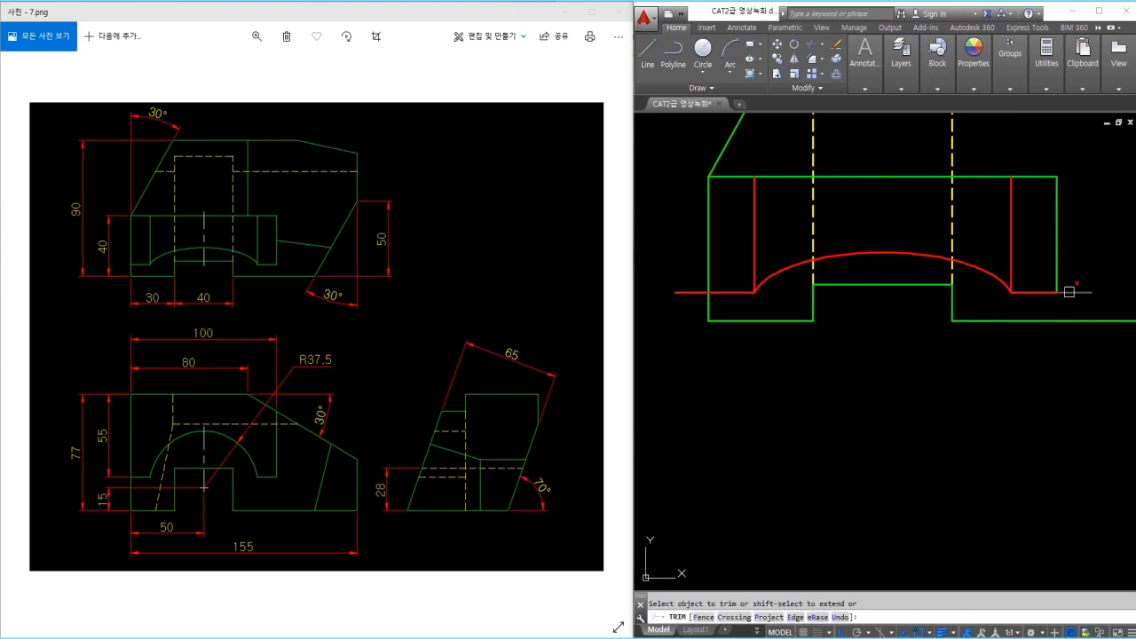
pyautogui.press('Escape')
# - Match the red elliptical arc and its adjoining lines to the properties of the green visible outline
pyautogui.write('ma')
pyautogui.press('space')
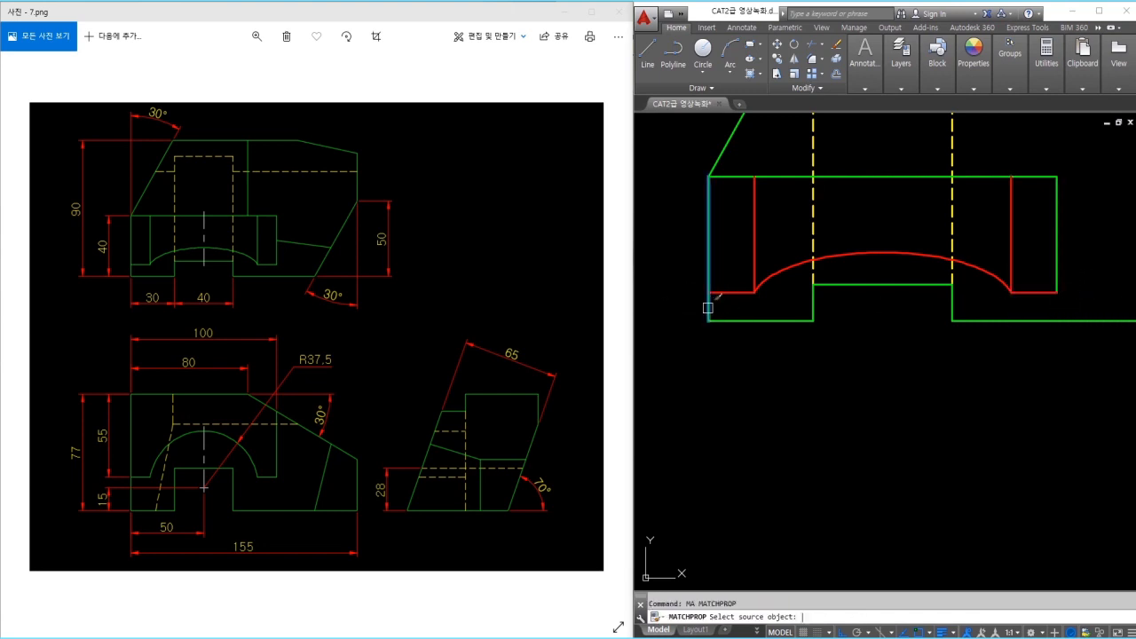
pyautogui.click(709, 307)
pyautogui.click(768, 300)
pyautogui.click(747, 277)
pyautogui.click(1033, 271)
pyautogui.click(996, 302)
pyautogui.press('Escape')
# - Draw a vertical line from the upper end of the front view's 30° slope up past the top view
pyautogui.scroll(-4, 1007, 304)
pyautogui.moveTo(1007, 304); pyautogui.dragTo(851, 271, button='middle')
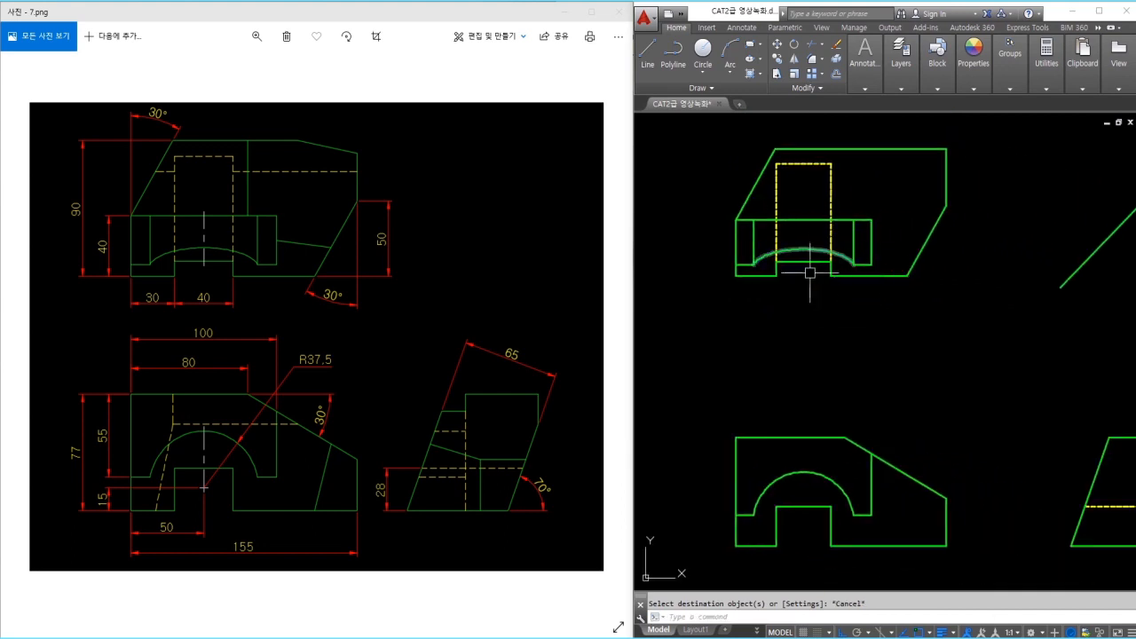
pyautogui.write('l')
pyautogui.press('space')
pyautogui.click(843, 435)
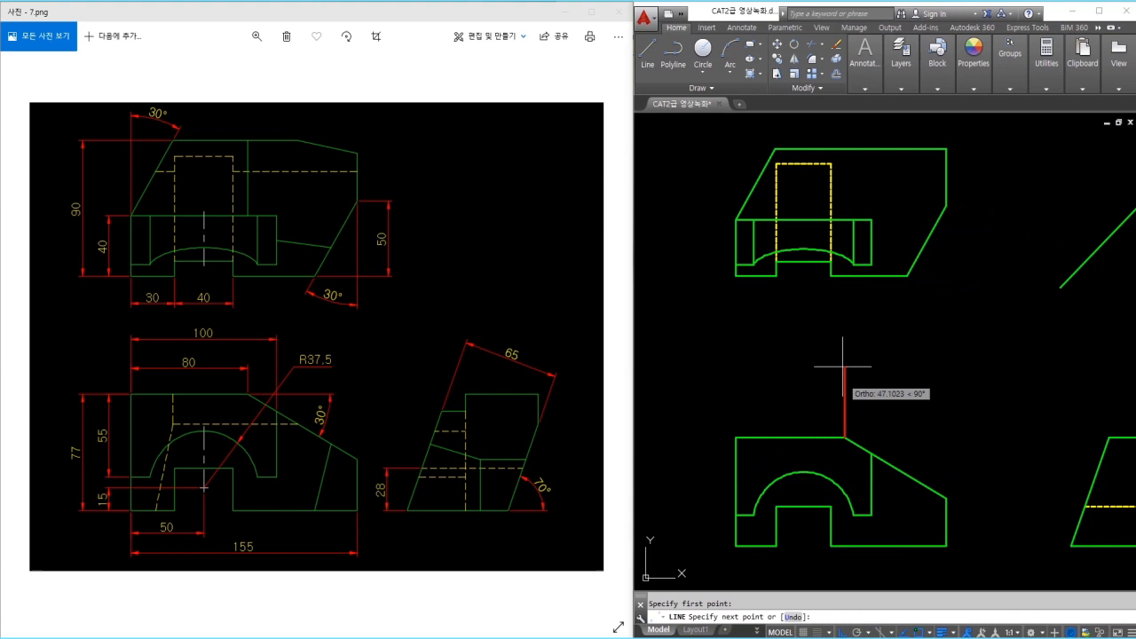
pyautogui.click(852, 136)
pyautogui.press('Escape')
# - Trim the vertical line to the stretch between the top view's upper edge and the inner rectangle's upper edge
pyautogui.write('tr')
pyautogui.press('space')
pyautogui.press('space')
pyautogui.click(845, 137)
pyautogui.press('Escape')
pyautogui.click(865, 221)
pyautogui.write('tr')
pyautogui.press('space')
pyautogui.click(845, 236)
pyautogui.press('space')
# - Match the trimmed vertical line in the top view to the green visible outline's properties
pyautogui.write('ma')
pyautogui.press('space')
pyautogui.click(863, 221)
pyautogui.press('Escape')
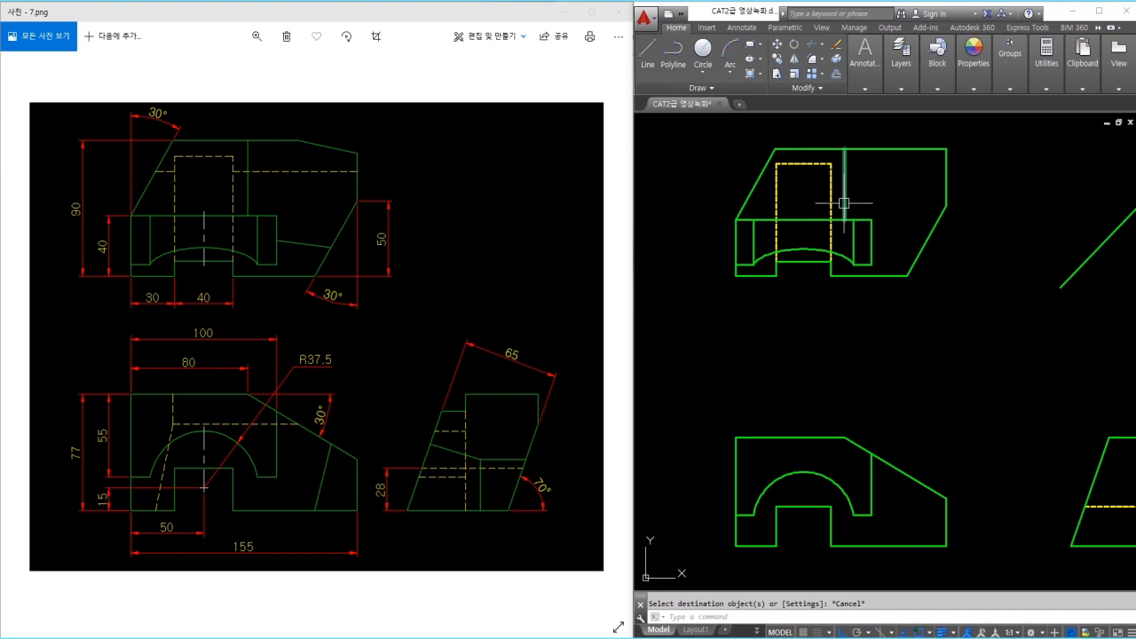
# - Draw a vertical construction line from the upper end of the top view's left slanted edge down into the front view
pyautogui.moveTo(1028, 366); pyautogui.dragTo(934, 333, button='middle')
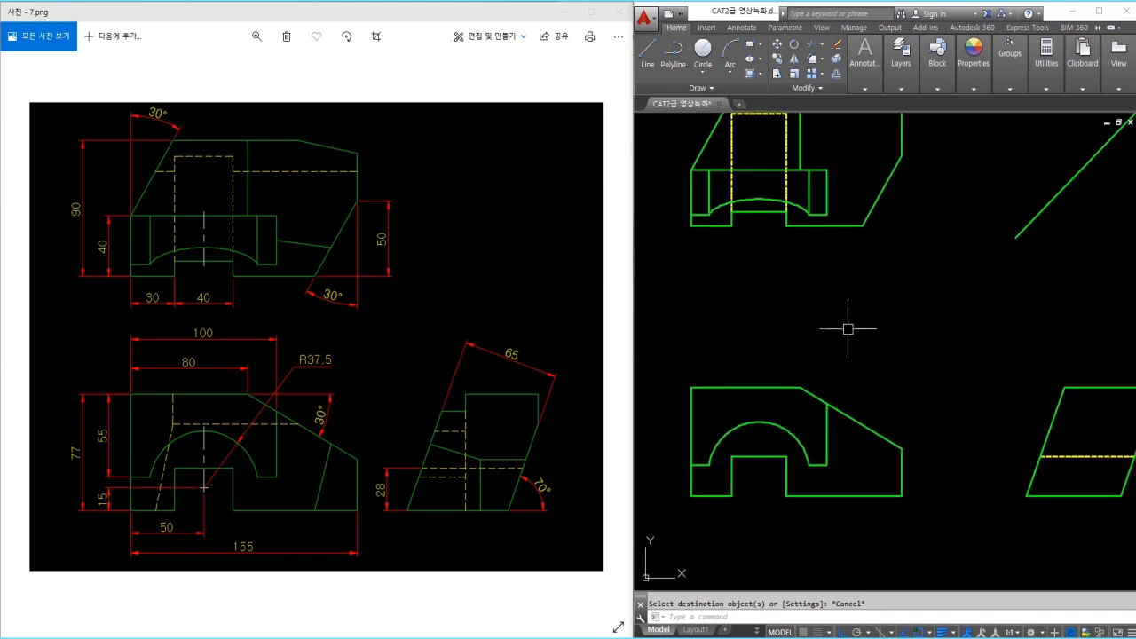
pyautogui.moveTo(847, 329); pyautogui.dragTo(858, 346, button='middle')
pyautogui.write('l')
pyautogui.press('space')
pyautogui.press('Escape')
pyautogui.moveTo(784, 267); pyautogui.dragTo(794, 286, button='middle')
pyautogui.press('space')
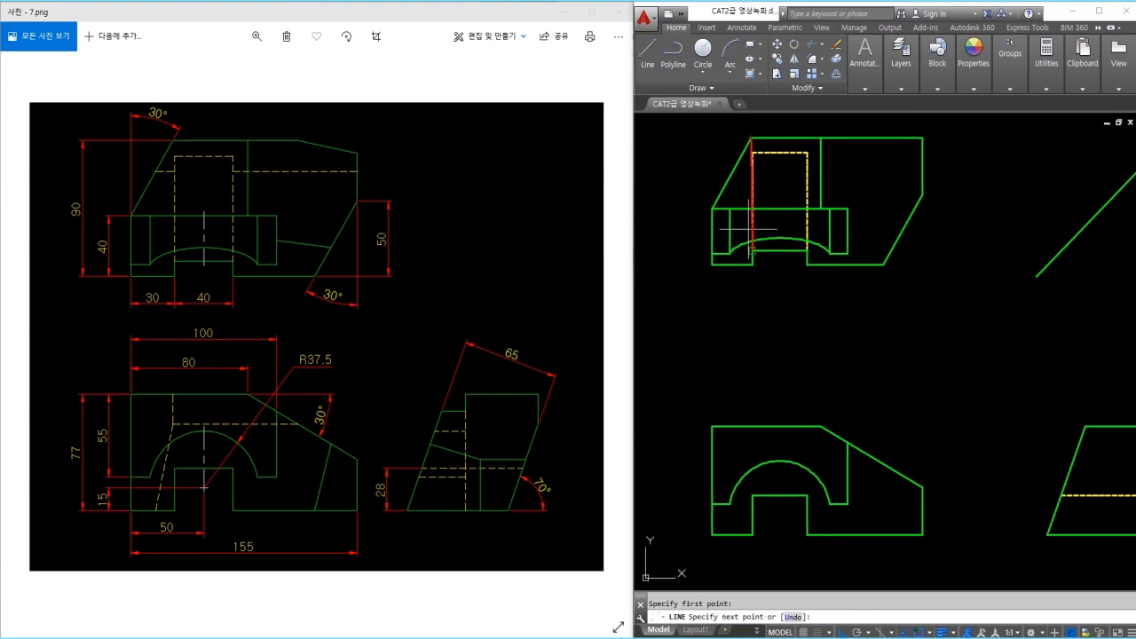
pyautogui.click(751, 483)
pyautogui.press('Escape')
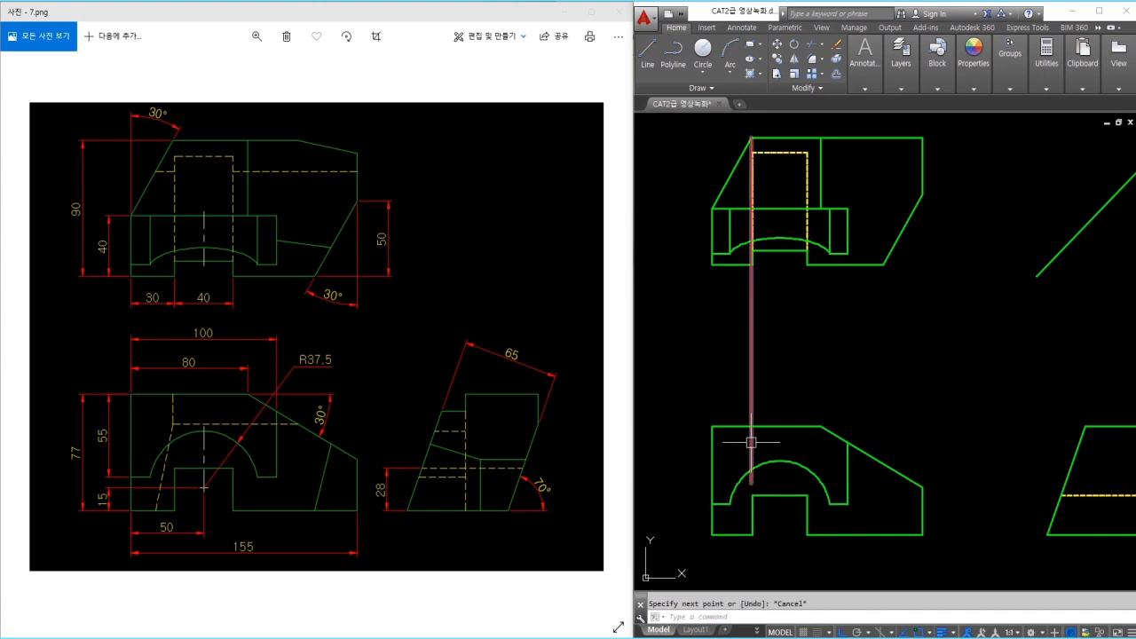
# - Draw a horizontal construction line from the bend in the side view's right edge across the front view
pyautogui.moveTo(861, 465); pyautogui.dragTo(798, 402, button='middle')
pyautogui.press('space')
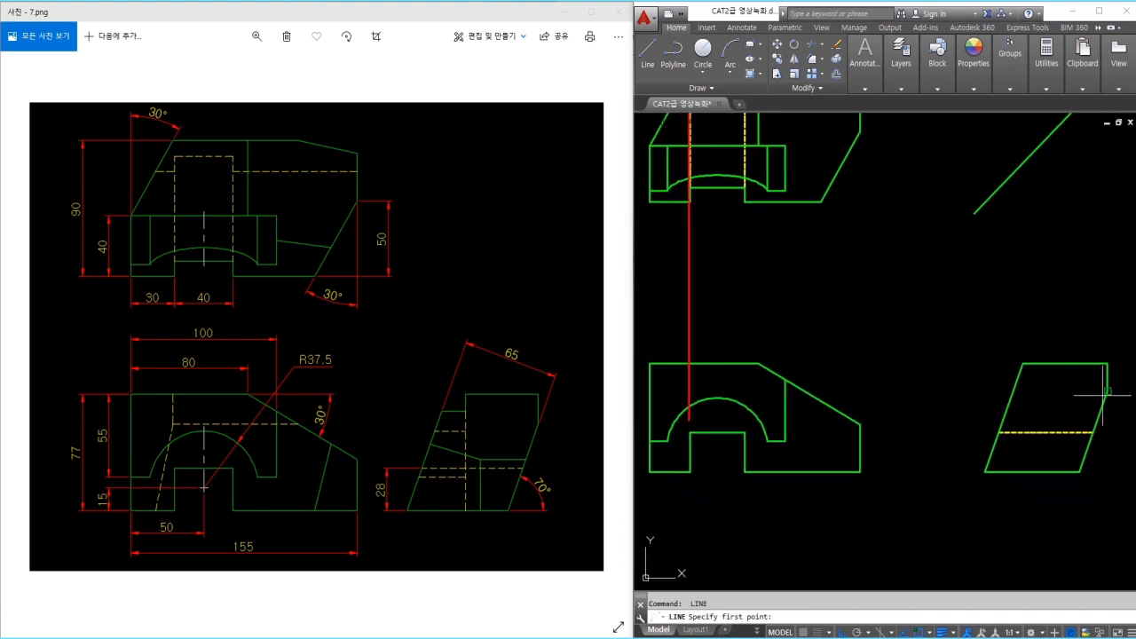
pyautogui.click(1105, 392)
pyautogui.moveTo(893, 413); pyautogui.dragTo(964, 412, button='middle')
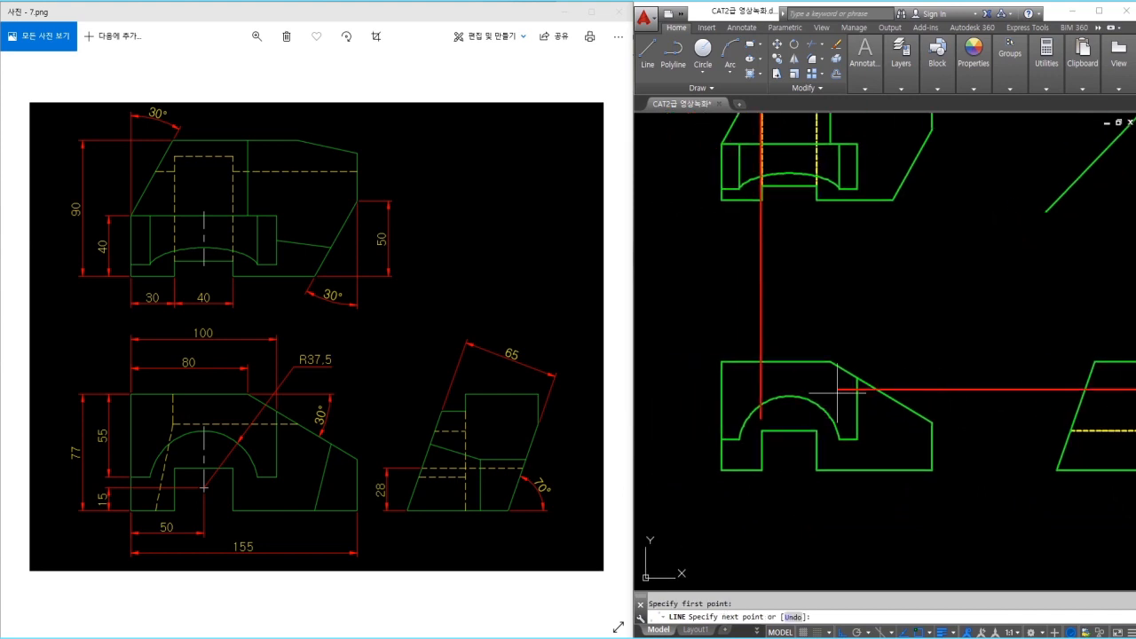
pyautogui.click(742, 390)
pyautogui.press('Escape')
# - Fillet the vertical and horizontal construction lines in the front view into a sharp corner
pyautogui.write('f')
pyautogui.press('space')
pyautogui.click(761, 382)
pyautogui.click(781, 389)
pyautogui.press('Escape')
# - Trim the cornered lines back to the front view's upper edge and 30° slope
pyautogui.write('tr')
pyautogui.press('space')
pyautogui.click(841, 350)
pyautogui.click(823, 369)
pyautogui.press('space')
pyautogui.click(900, 384)
pyautogui.click(773, 342)
pyautogui.click(754, 341)
pyautogui.press('Escape')
# - Draw a vertical construction line from the side view's lower right corner up past the 45° line
pyautogui.moveTo(755, 343); pyautogui.dragTo(758, 380, button='middle')
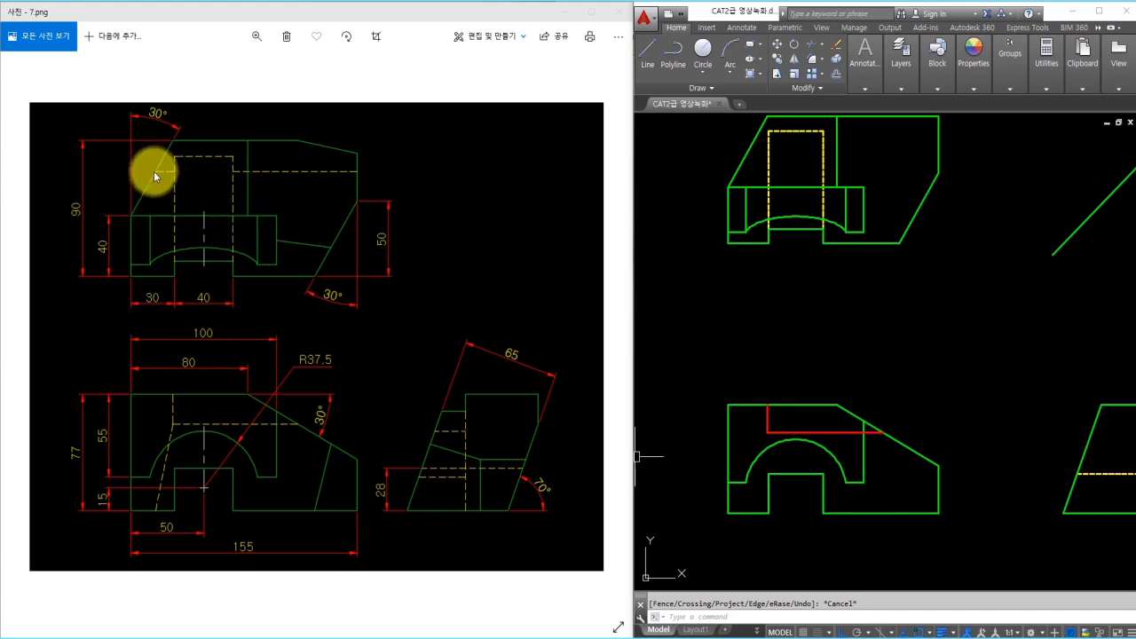
pyautogui.moveTo(930, 367)
pyautogui.mouseDown(button='middle')
pyautogui.moveTo(926, 381)
pyautogui.moveTo(893, 385)
pyautogui.mouseUp(button='middle')
pyautogui.write('l')
pyautogui.press('Return')
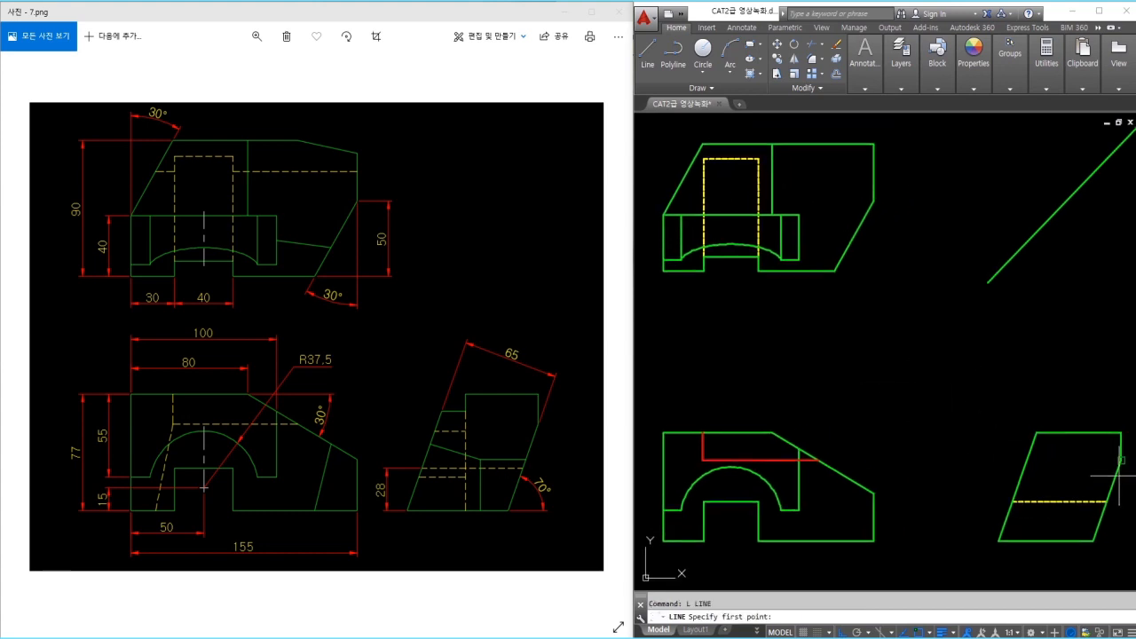
pyautogui.click(1092, 539)
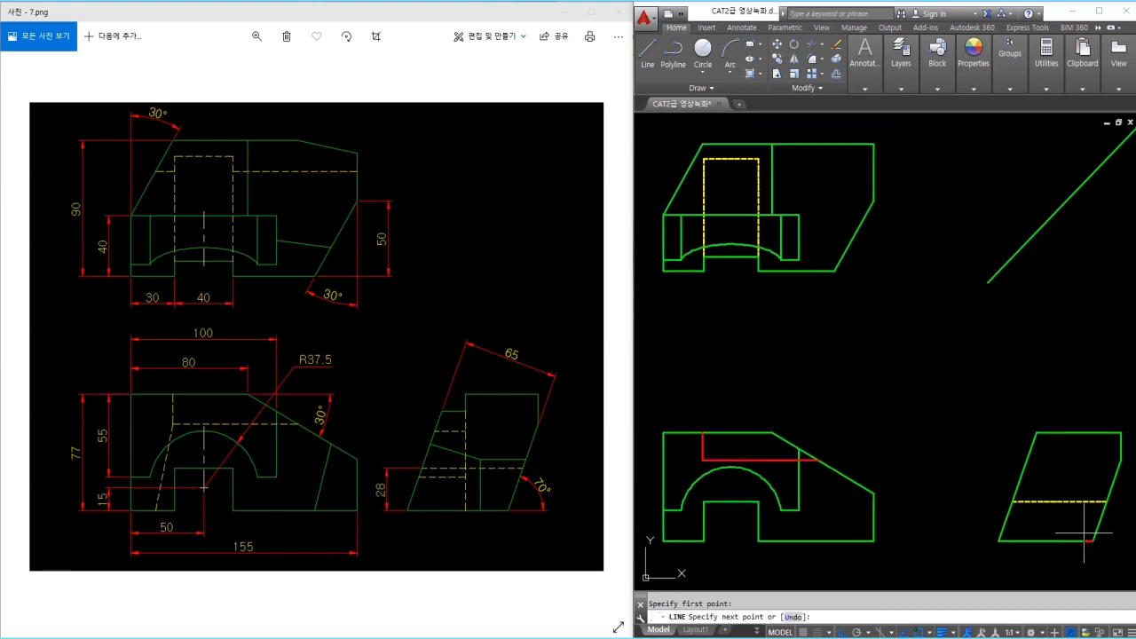
pyautogui.click(1091, 124)
pyautogui.press('Return')
# - Draw a horizontal construction line from the vertical line's intersection with the 45° line across the top view
pyautogui.press('Return')
pyautogui.click(1093, 173)
pyautogui.moveTo(773, 185); pyautogui.dragTo(844, 190, button='middle')
pyautogui.click(692, 179)
pyautogui.press('Escape')
# - Trim the horizontal line to the top view's outline and remove its section inside the dashed slot
pyautogui.write('tr')
pyautogui.press('Return')
pyautogui.press('Return')
pyautogui.press('Escape')
pyautogui.click(970, 163)
pyautogui.click(922, 167)
pyautogui.write('tr')
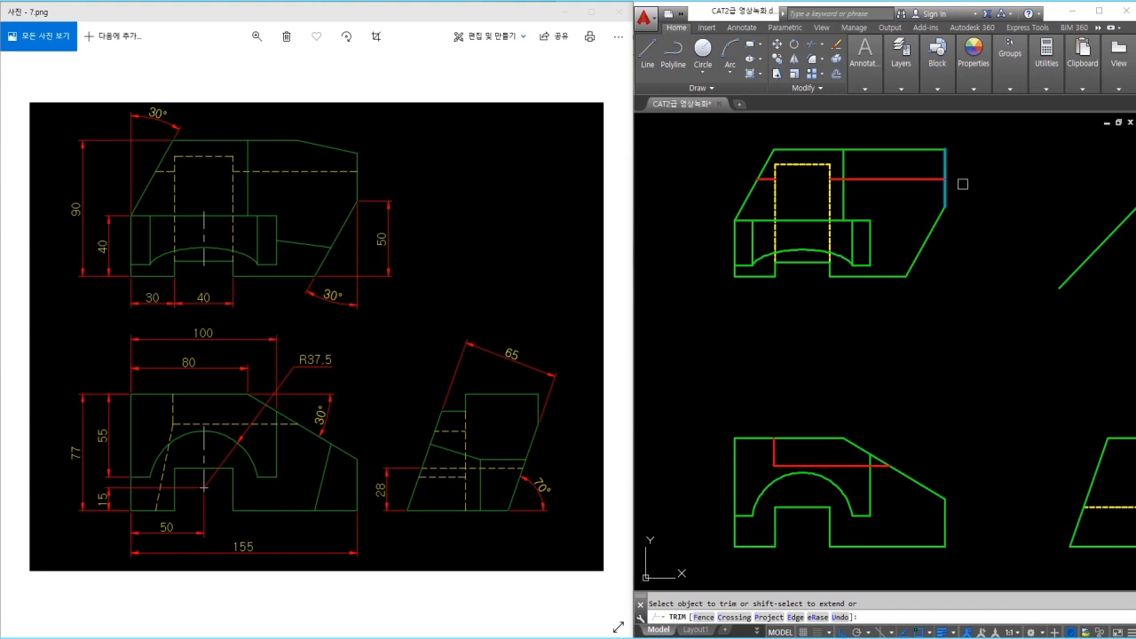
pyautogui.click(956, 178)
pyautogui.press('Escape')
# - Erase the vertical projection line running from the side view to the 45° line
pyautogui.moveTo(1065, 235); pyautogui.dragTo(945, 231, button='middle')
pyautogui.click(1085, 289)
pyautogui.write('e')
# - Match both horizontal segments beside the top view's slot to the slot's yellow dashed hidden line properties
pyautogui.moveTo(718, 196); pyautogui.dragTo(810, 202, button='middle')
pyautogui.write('ma')
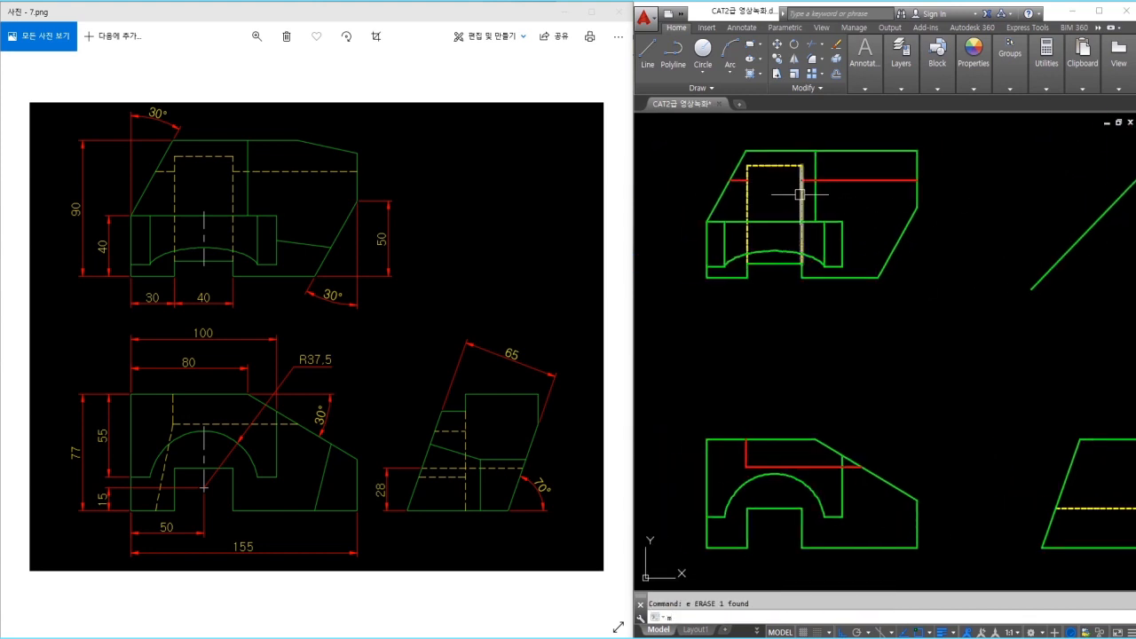
pyautogui.click(801, 193)
pyautogui.click(829, 182)
pyautogui.press('Escape')
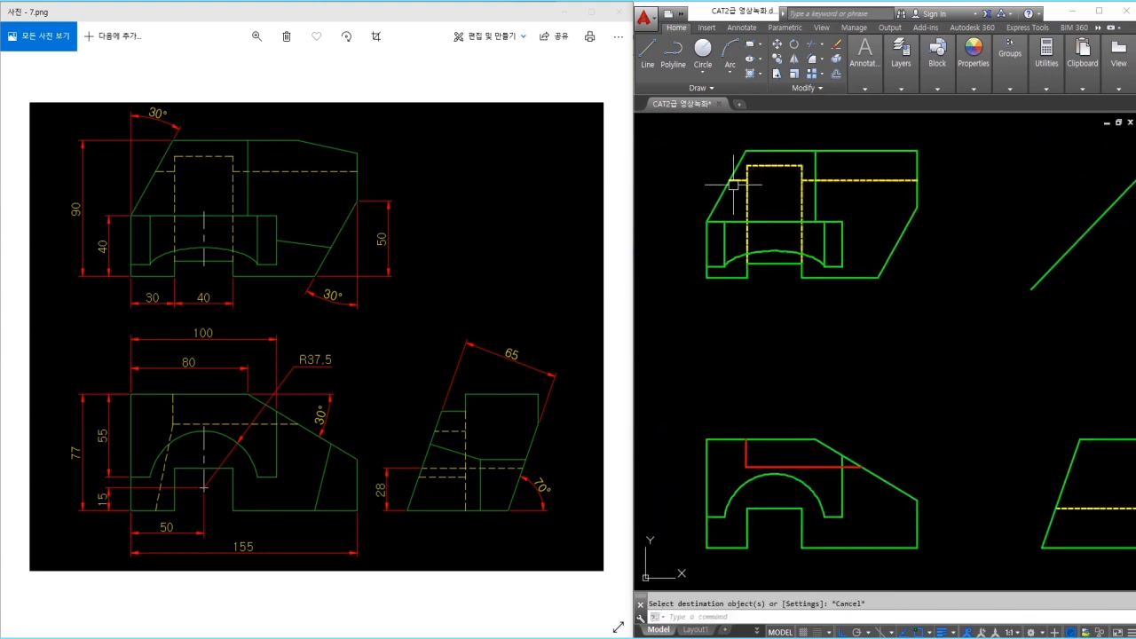
# - Draw a vertical construction line from the left end of the top view's hidden line down past the front view
pyautogui.scroll(4, 728, 180)
pyautogui.click(741, 181)
pyautogui.scroll(-3, 742, 180)
pyautogui.moveTo(739, 435); pyautogui.dragTo(739, 404, button='middle')
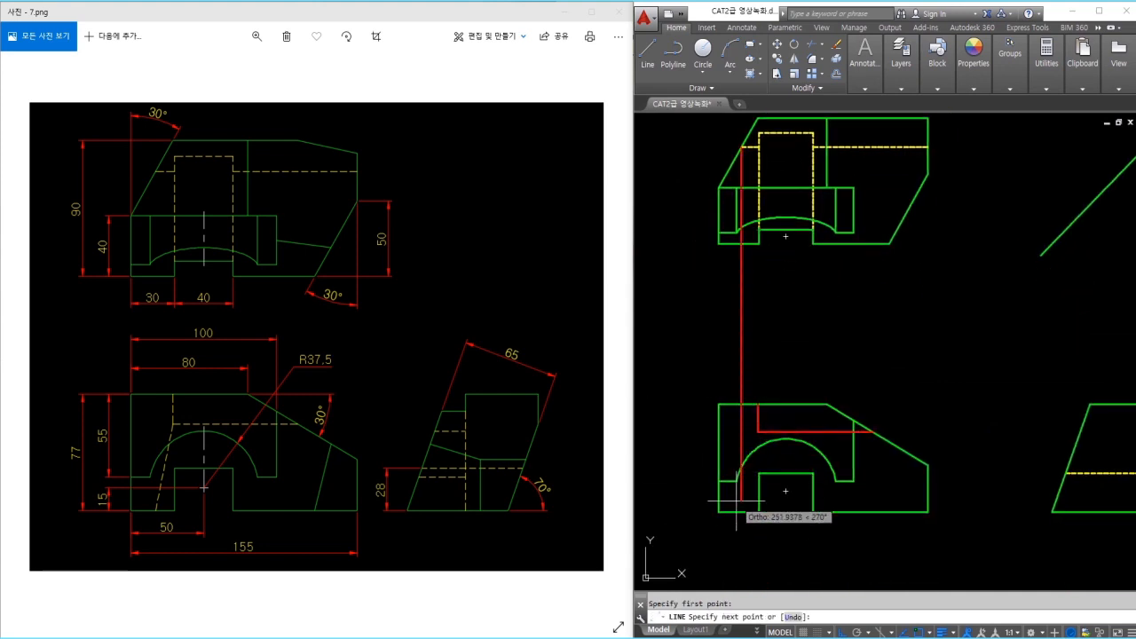
pyautogui.click(738, 544)
pyautogui.scroll(4, 744, 521)
pyautogui.press('space')
# - Draw a sloped line from the vertical line's intersection with the front view's bottom edge to the red lines' corner
pyautogui.press('space')
pyautogui.click(734, 500)
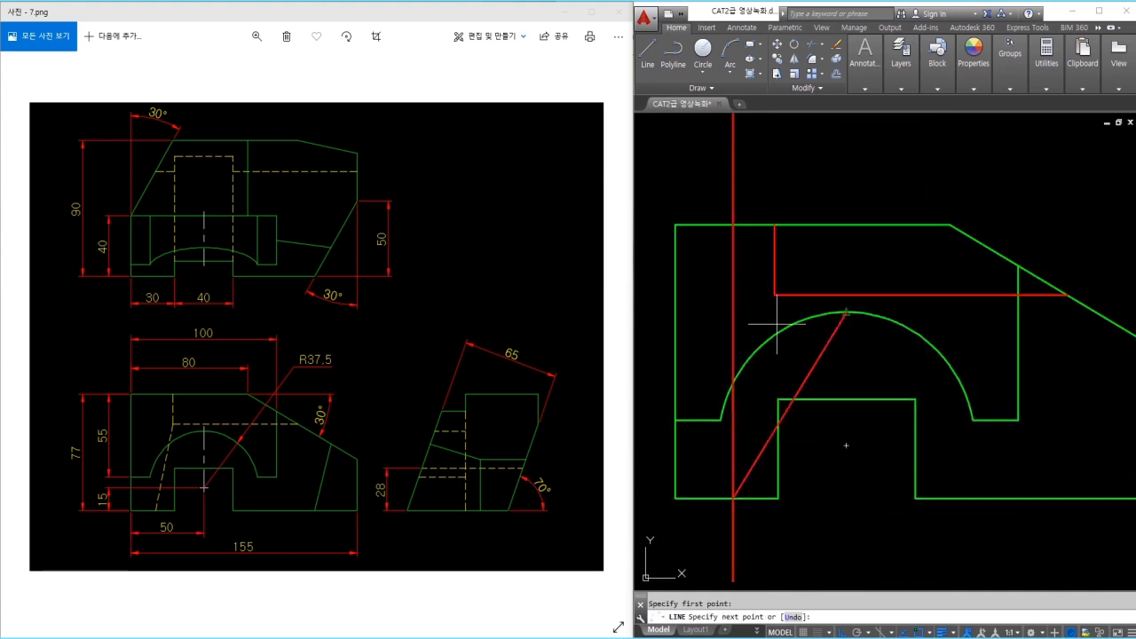
pyautogui.click(775, 295)
pyautogui.press('Escape')
# - Erase the vertical construction line between the top and front views
pyautogui.click(758, 293)
pyautogui.click(722, 282)
pyautogui.scroll(-4, 723, 281)
pyautogui.moveTo(727, 282)
pyautogui.mouseDown(button='middle')
pyautogui.moveTo(737, 372)
pyautogui.moveTo(714, 421)
pyautogui.mouseUp(button='middle')
pyautogui.write('e')
pyautogui.press('space')
# - Match the three red lines in the front view to the yellow dashed hidden line properties
pyautogui.write('ma')
pyautogui.press('space')
pyautogui.click(737, 202)
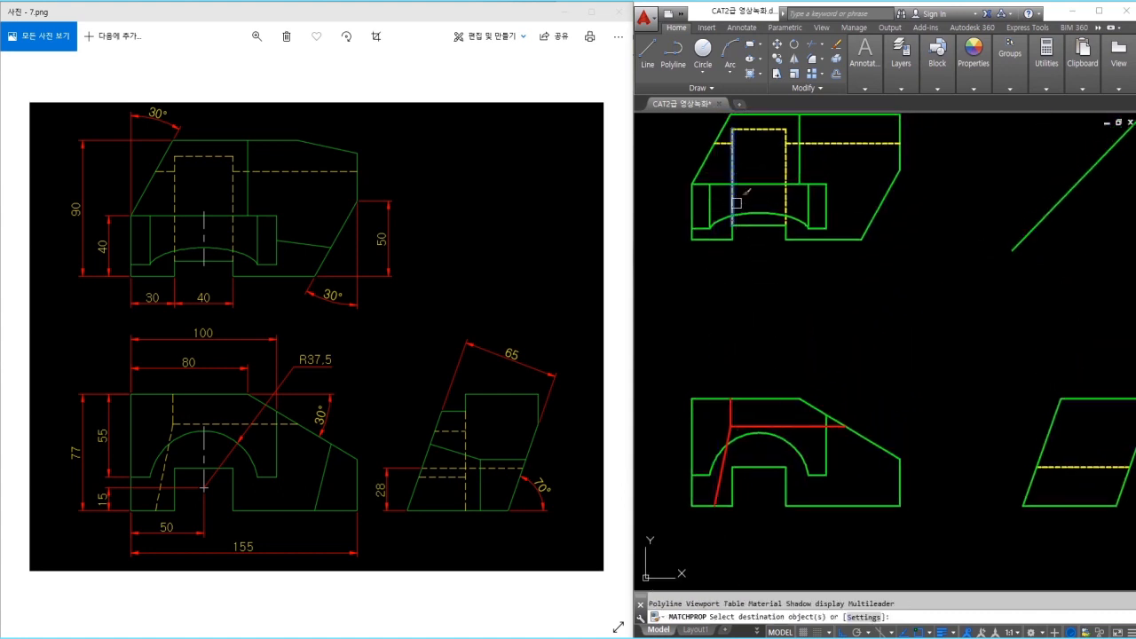
pyautogui.click(740, 426)
pyautogui.press('Escape')
pyautogui.moveTo(831, 382); pyautogui.dragTo(789, 448, button='middle')
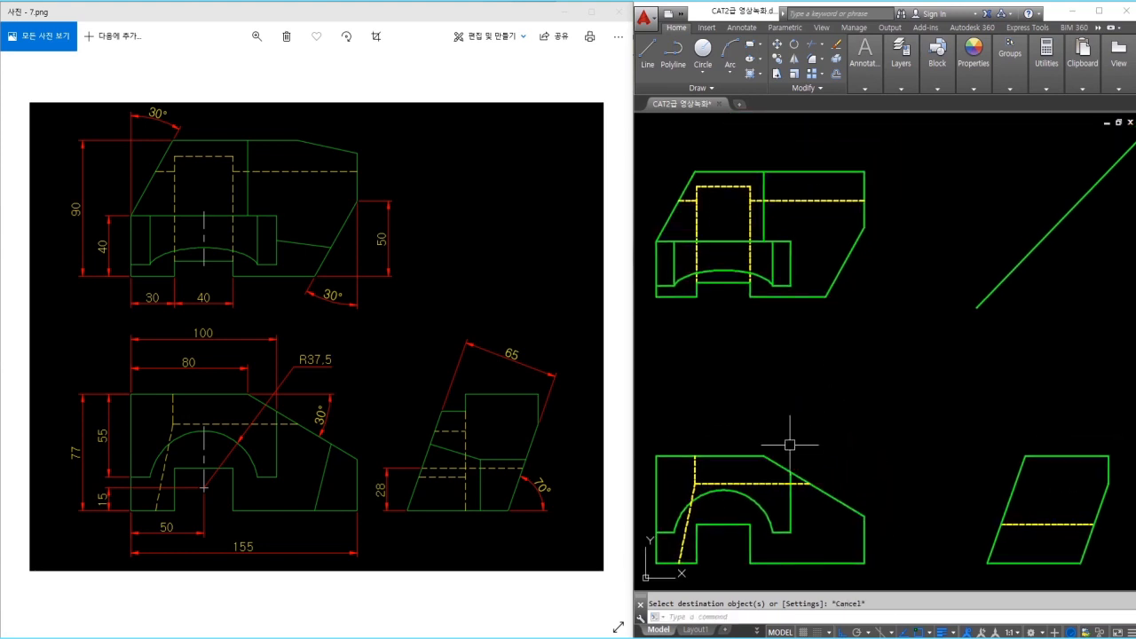
# - Draw a horizontal projection line from the lower end of the front view's sloped edge across the side view
pyautogui.moveTo(793, 441); pyautogui.dragTo(772, 365, button='middle')
pyautogui.write('l')
pyautogui.press('space')
pyautogui.click(843, 440)
pyautogui.click(1109, 440)
pyautogui.press('Escape')
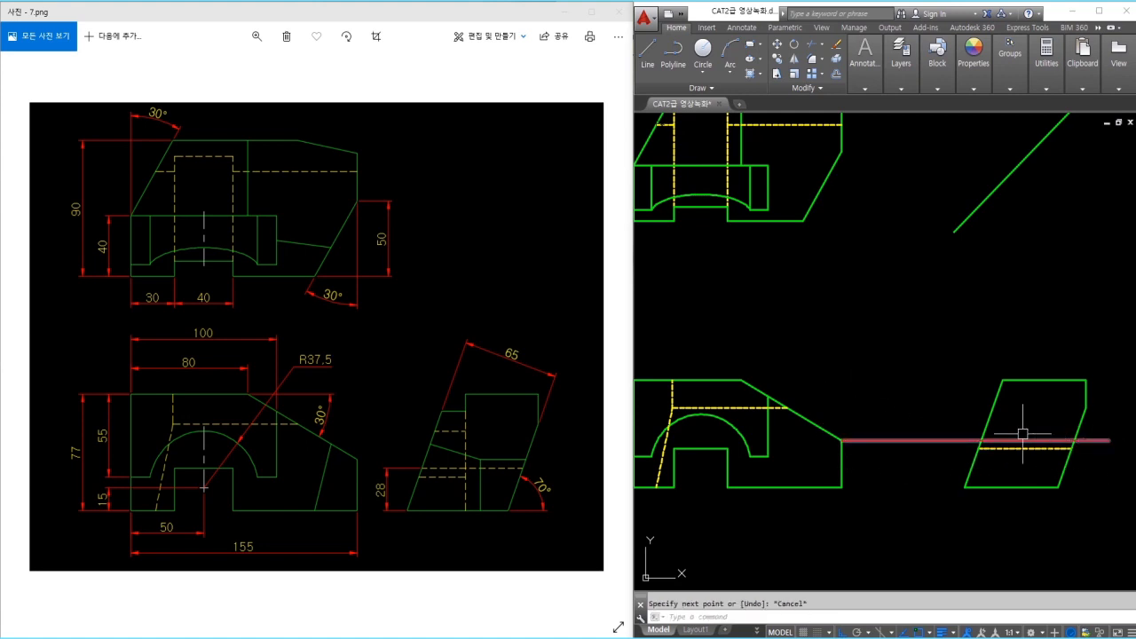
# - Project the lower end of the top view's short vertical end edge across to the diagonal line and down through the side view
pyautogui.moveTo(900, 216); pyautogui.dragTo(867, 260, button='middle')
pyautogui.press('space')
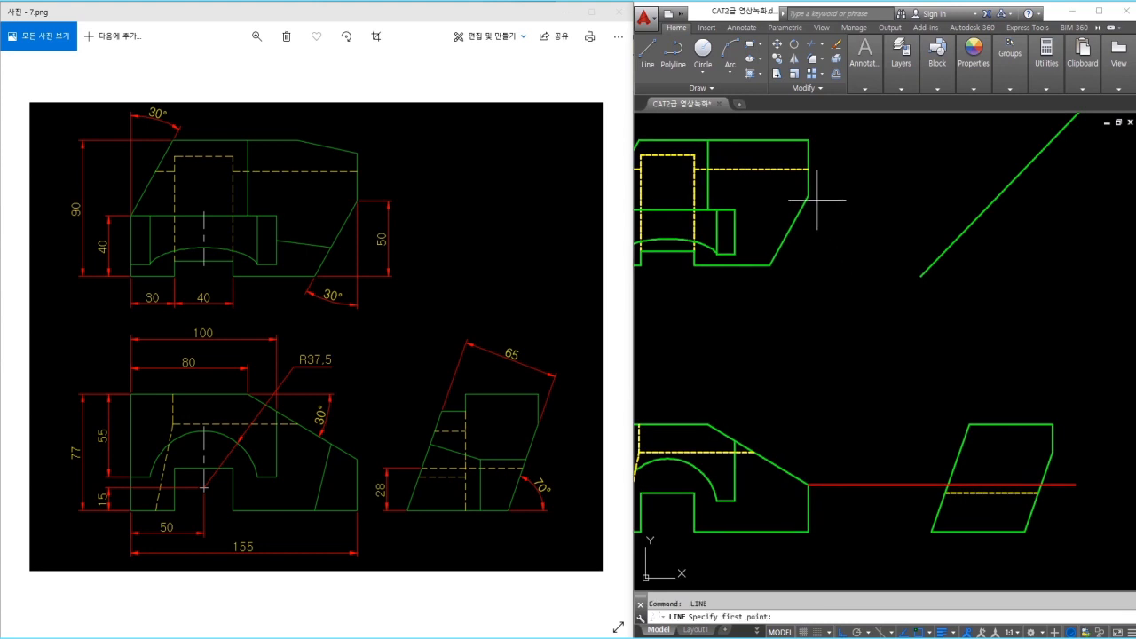
pyautogui.click(811, 198)
pyautogui.click(1070, 221)
pyautogui.press('Escape')
pyautogui.press('space')
pyautogui.click(999, 196)
pyautogui.click(1032, 567)
pyautogui.press('Escape')
# - Join the horizontal and vertical projection lines into a corner inside the side view with Fillet
pyautogui.write('f')
pyautogui.press('space')
pyautogui.click(1007, 489)
pyautogui.click(1002, 501)
pyautogui.press('Escape')
# - Trim the two joined lines to the side view's outline and erase the leftover projection line beside the top view
pyautogui.write('tr')
pyautogui.press('space')
pyautogui.press('space')
pyautogui.click(1056, 485)
pyautogui.click(999, 550)
pyautogui.press('Escape')
pyautogui.click(905, 263)
pyautogui.click(893, 196)
pyautogui.write('e')
pyautogui.press('space')
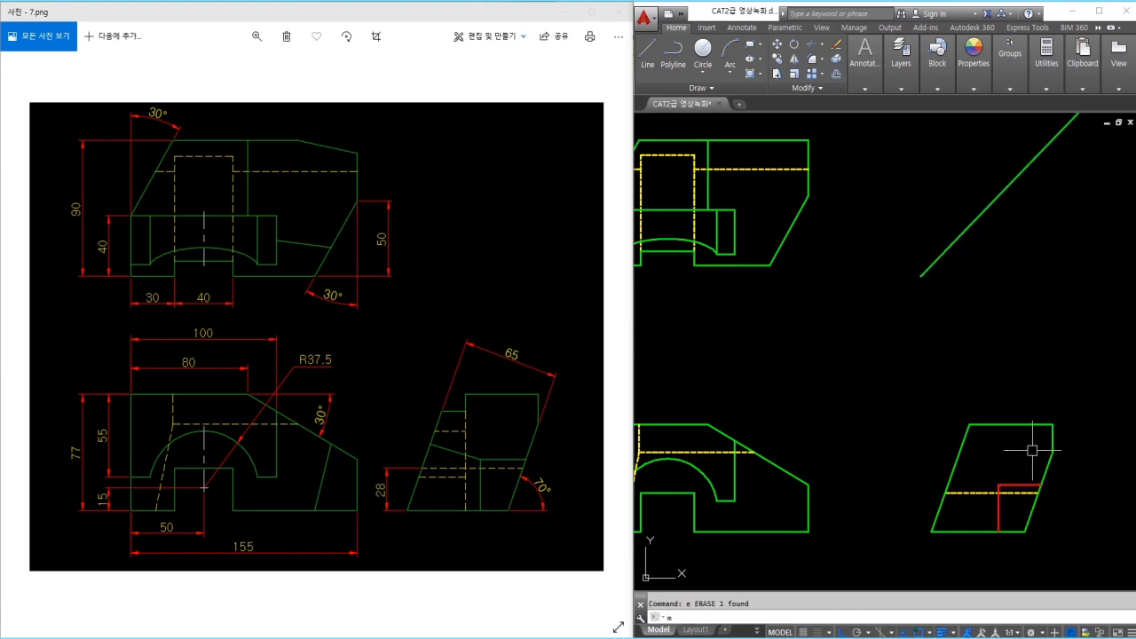
# - Match the two red lines in the side view to the green outline properties
pyautogui.write('ma')
pyautogui.press('space')
pyautogui.click(1042, 478)
pyautogui.click(1018, 472)
pyautogui.click(989, 489)
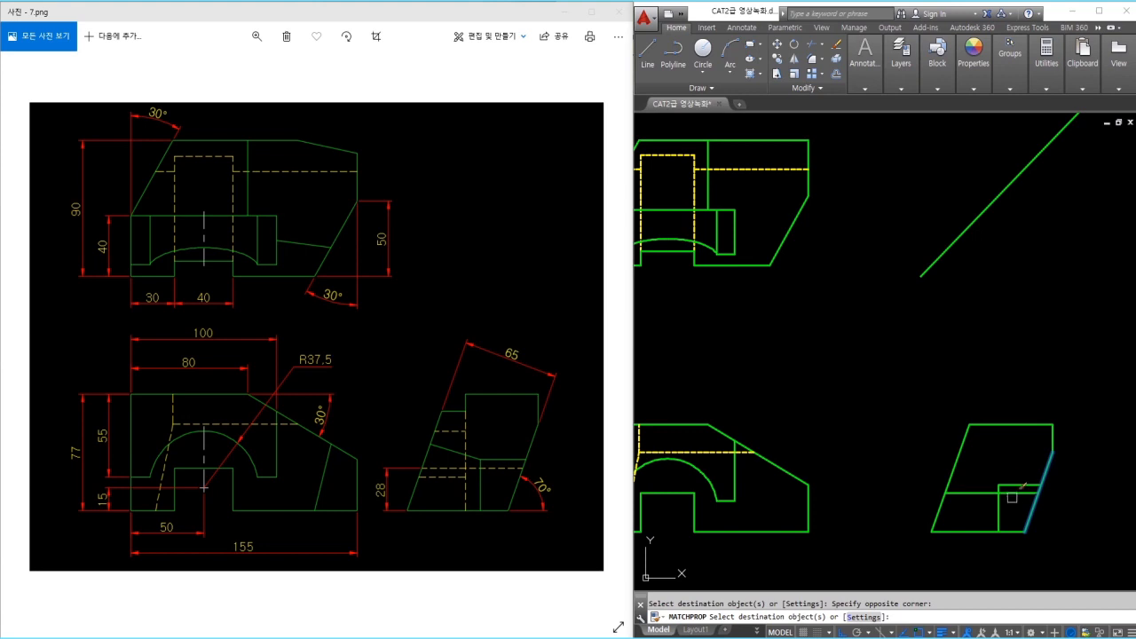
pyautogui.press('Escape')
# - Draw a horizontal projection line from the front view's arch block edge, where it meets the slope, across the side view
pyautogui.moveTo(897, 406)
pyautogui.mouseDown(button='middle')
pyautogui.moveTo(936, 411)
pyautogui.moveTo(944, 388)
pyautogui.mouseUp(button='middle')
pyautogui.write('l')
pyautogui.press('space')
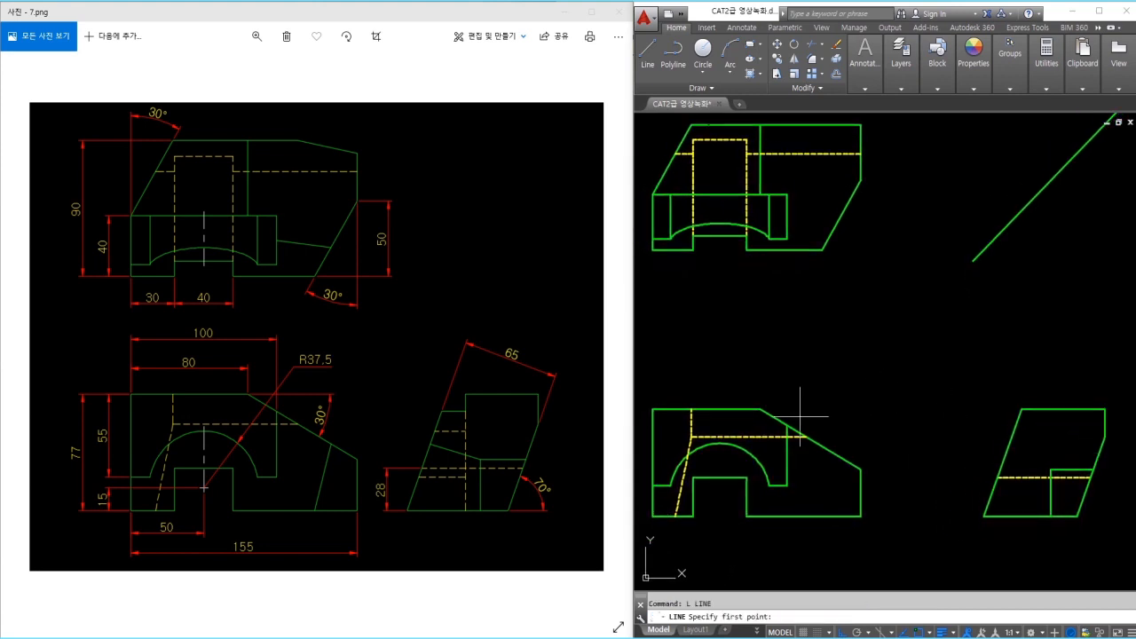
pyautogui.click(785, 426)
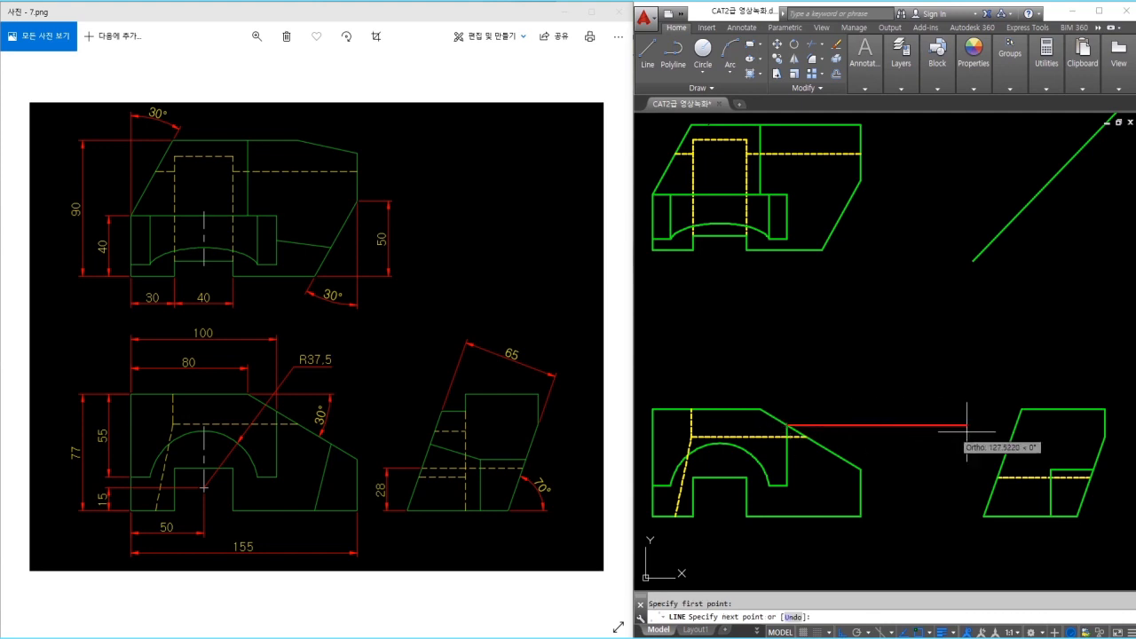
pyautogui.click(1018, 428)
pyautogui.press('Escape')
# - Project the back edge of the top view's arch block across to the diagonal line and down through the side view
pyautogui.press('space')
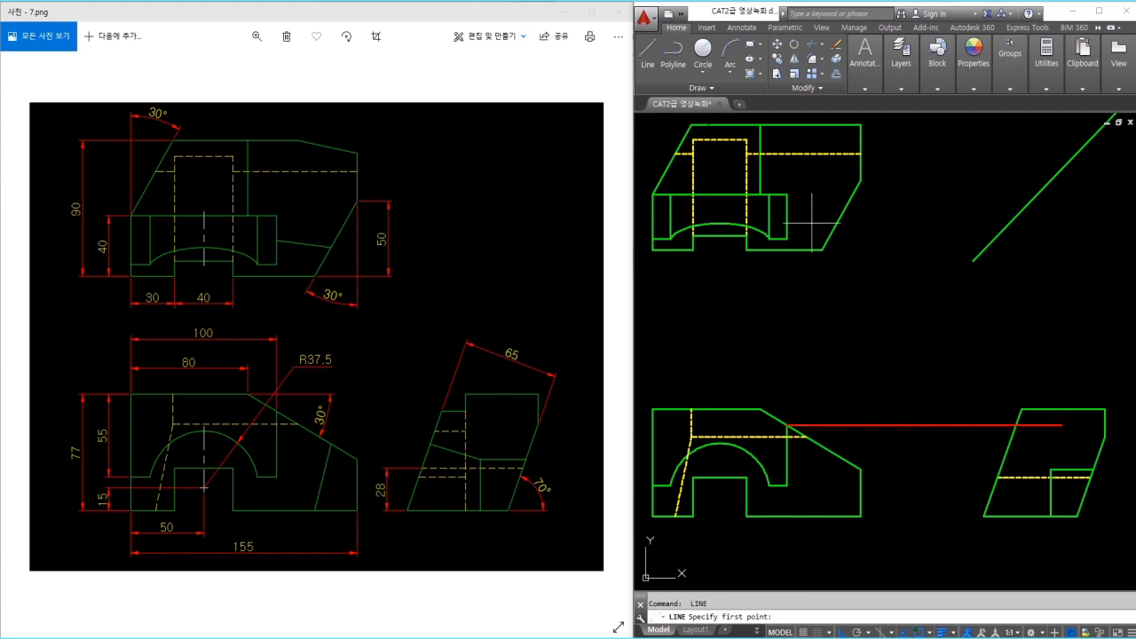
pyautogui.click(785, 193)
pyautogui.click(1078, 194)
pyautogui.press('space')
pyautogui.press('space')
pyautogui.click(1038, 193)
pyautogui.click(1045, 453)
pyautogui.press('Escape')
# - Trim the side view's upper corner and join the two projection lines with Fillet to form the step
pyautogui.write('tr')
pyautogui.press('space')
pyautogui.press('space')
pyautogui.click(1026, 387)
pyautogui.click(1014, 419)
pyautogui.press('Escape')
pyautogui.write('f')
pyautogui.click(1029, 424)
pyautogui.click(1038, 398)
pyautogui.press('Escape')
# - Trim the remaining excess lines around the side view's step
pyautogui.write('tr')
pyautogui.click(1069, 395)
pyautogui.click(1054, 426)
pyautogui.click(1037, 451)
pyautogui.click(1001, 454)
pyautogui.press('space')
pyautogui.click(941, 420)
pyautogui.click(1059, 366)
pyautogui.click(981, 341)
pyautogui.press('Escape')
# - Erase the leftover projection line beside the top view and match the step's lines to the green outline properties
pyautogui.click(896, 183)
pyautogui.write('e ma')
pyautogui.click(1055, 408)
pyautogui.click(1049, 387)
pyautogui.click(1024, 431)
pyautogui.press('Escape')
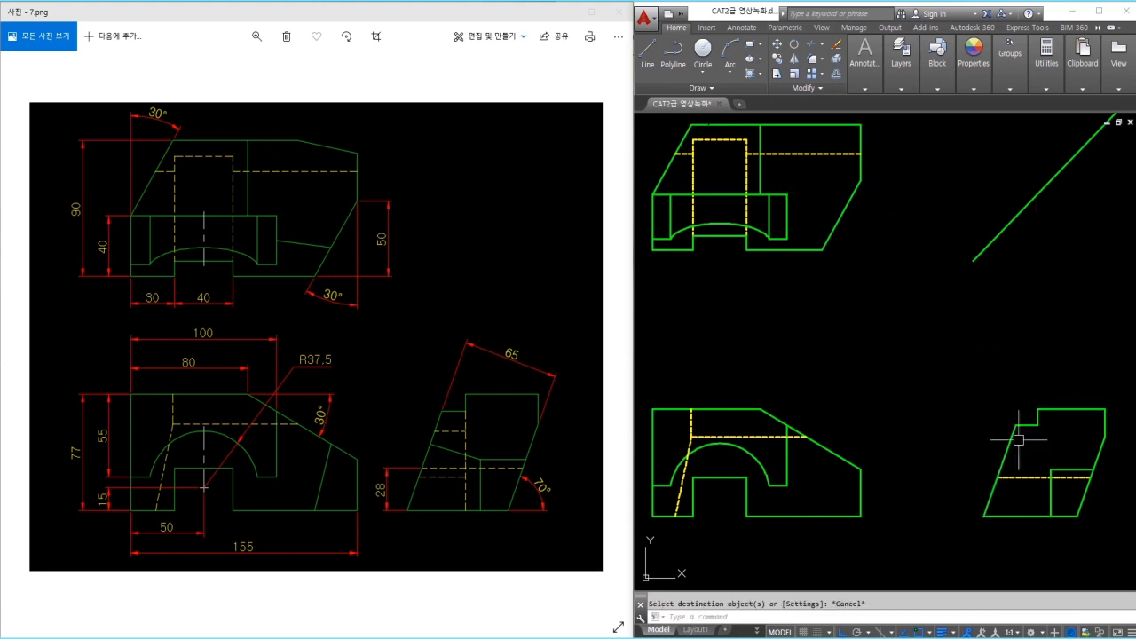
# - Draw a vertical line down from the side view's step corner and trim it at the bottom edge
pyautogui.write('l')
pyautogui.click(1037, 427)
pyautogui.click(1038, 545)
pyautogui.press('Escape')
pyautogui.write('tr')
pyautogui.press('space')
pyautogui.click(1037, 533)
pyautogui.press('Escape')
# - Match the side view's new vertical line to the yellow dashed hidden line properties
pyautogui.write('ma')
pyautogui.click(1021, 477)
pyautogui.click(1037, 502)
pyautogui.press('Escape')
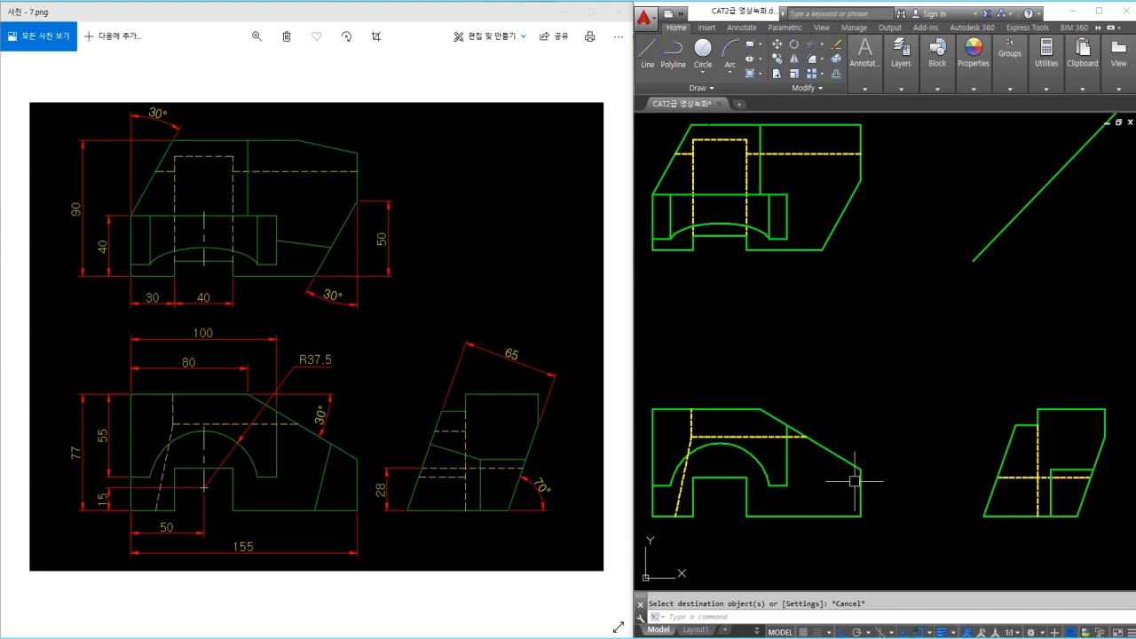
# - Draw a horizontal projection line from the bottom corner of the front view's arch block across the side view
pyautogui.write('l')
pyautogui.press('space')
pyautogui.click(788, 487)
pyautogui.scroll(2, 1054, 493)
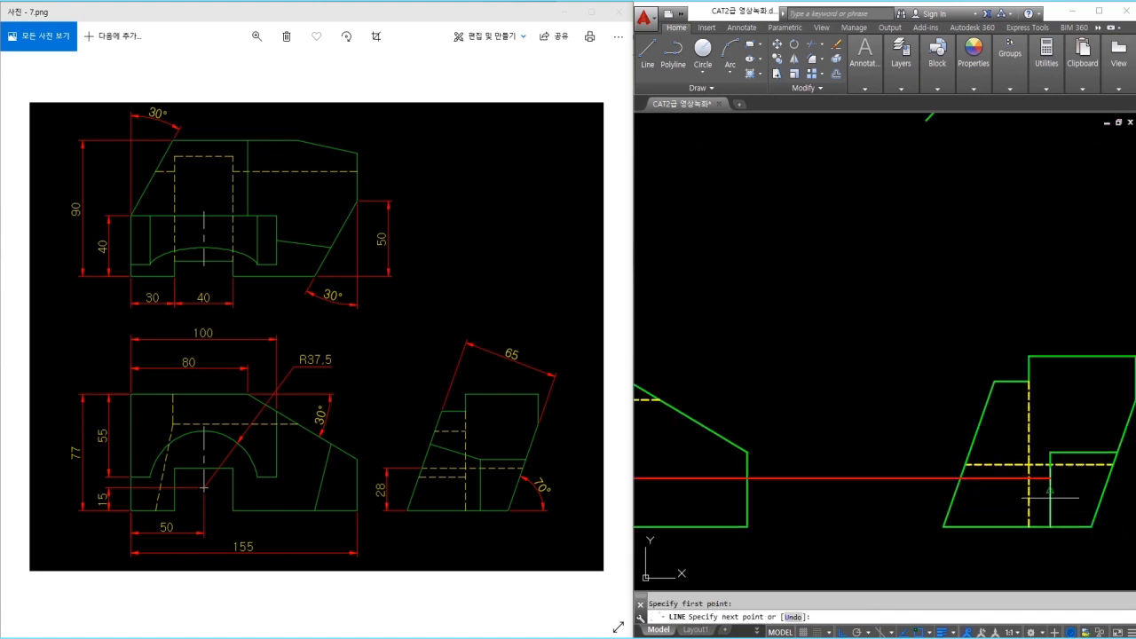
# - Trim the arch block's bottom projection line to between the side view's sloped edge and the vertical hidden line
pyautogui.write('tr')
pyautogui.press('space')
pyautogui.click(1029, 498)
pyautogui.click(938, 495)
pyautogui.click(960, 501)
pyautogui.click(953, 499)
pyautogui.press('space')
pyautogui.click(937, 492)
pyautogui.click(924, 476)
pyautogui.click(1038, 481)
pyautogui.press('Escape')
# - Match the trimmed bottom line of the arch block in the side view to the yellow dashed hidden line properties
pyautogui.write('ma')
pyautogui.press('space')
pyautogui.click(1016, 467)
pyautogui.click(1012, 479)
pyautogui.press('Escape')
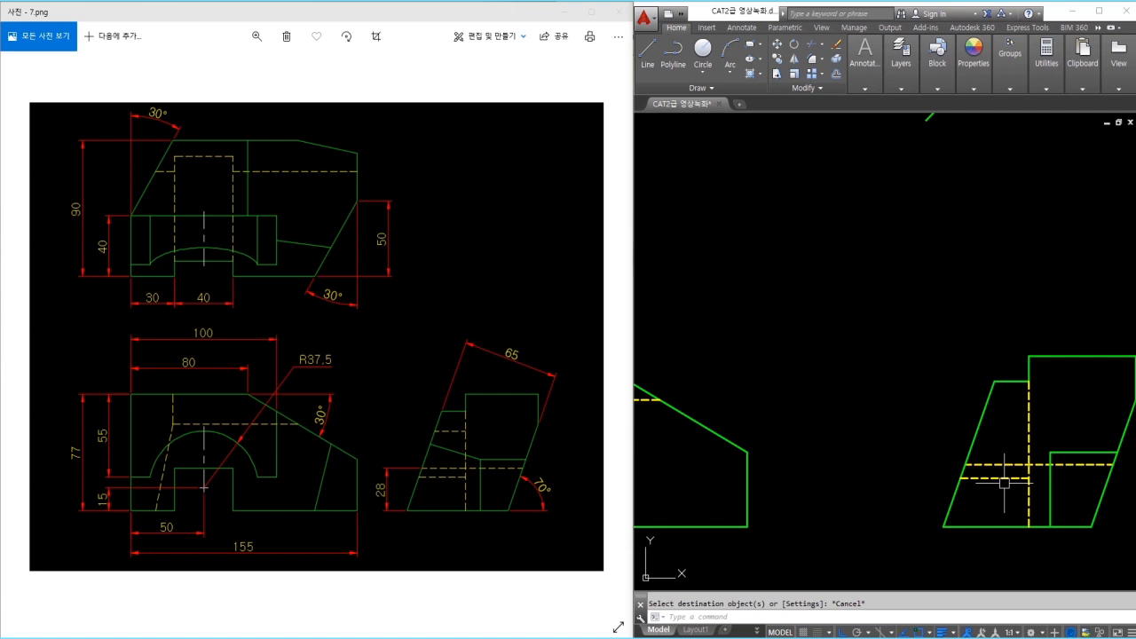
# - Draw a horizontal projection line from the top of the front view's arch across the side view
pyautogui.write('l')
pyautogui.press('space')
pyautogui.moveTo(857, 426)
pyautogui.mouseDown(button='middle')
pyautogui.moveTo(1012, 435)
pyautogui.moveTo(854, 422)
pyautogui.mouseUp(button='middle')
pyautogui.click(1074, 423)
pyautogui.press('Escape')
# - Trim the arch-top projection line to between the side view's sloped edge and the vertical hidden line
pyautogui.write('tr')
pyautogui.press('space')
pyautogui.press('space')
pyautogui.click(1062, 411)
pyautogui.press('Escape')
pyautogui.click(985, 432)
pyautogui.write('tr')
pyautogui.press('space')
pyautogui.click(971, 408)
pyautogui.press('Escape')
pyautogui.press('Escape')
# - Match the arch-top line in the side view to the yellow dashed hidden line properties
pyautogui.write('ma')
pyautogui.press('space')
pyautogui.click(1039, 426)
pyautogui.click(1018, 409)
pyautogui.press('Escape')
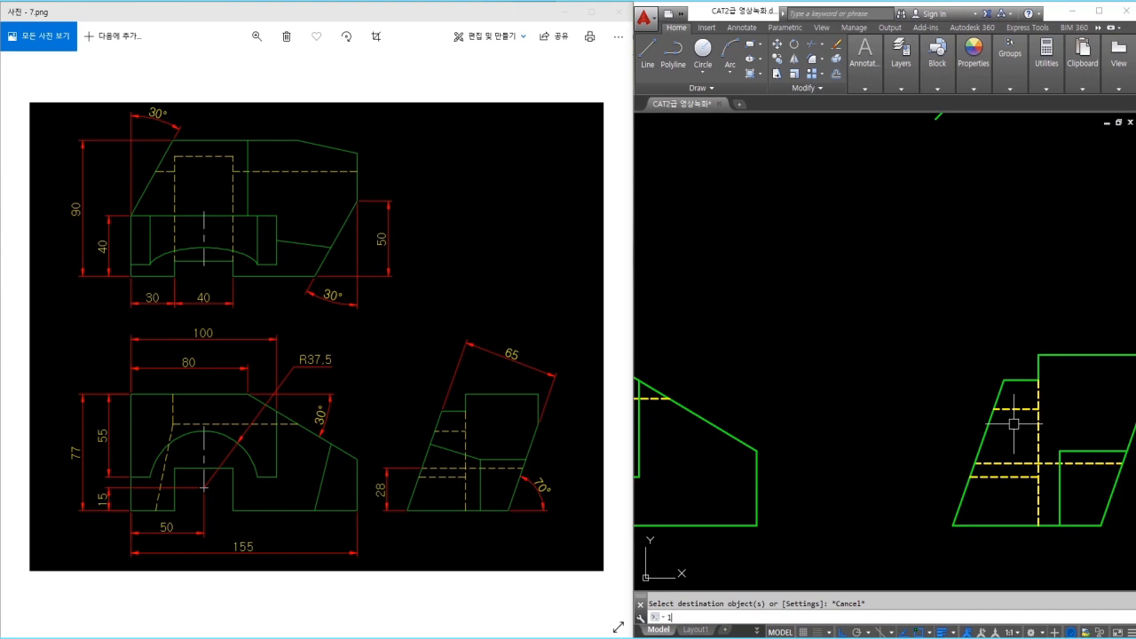
# - Draw a vertical projection line from where the front view's horizontal hidden line meets the slope up through the top view
pyautogui.write('l')
pyautogui.press('space')
pyautogui.scroll(-4, 1013, 423)
pyautogui.scroll(2, 941, 380)
pyautogui.moveTo(941, 380); pyautogui.dragTo(985, 457, button='middle')
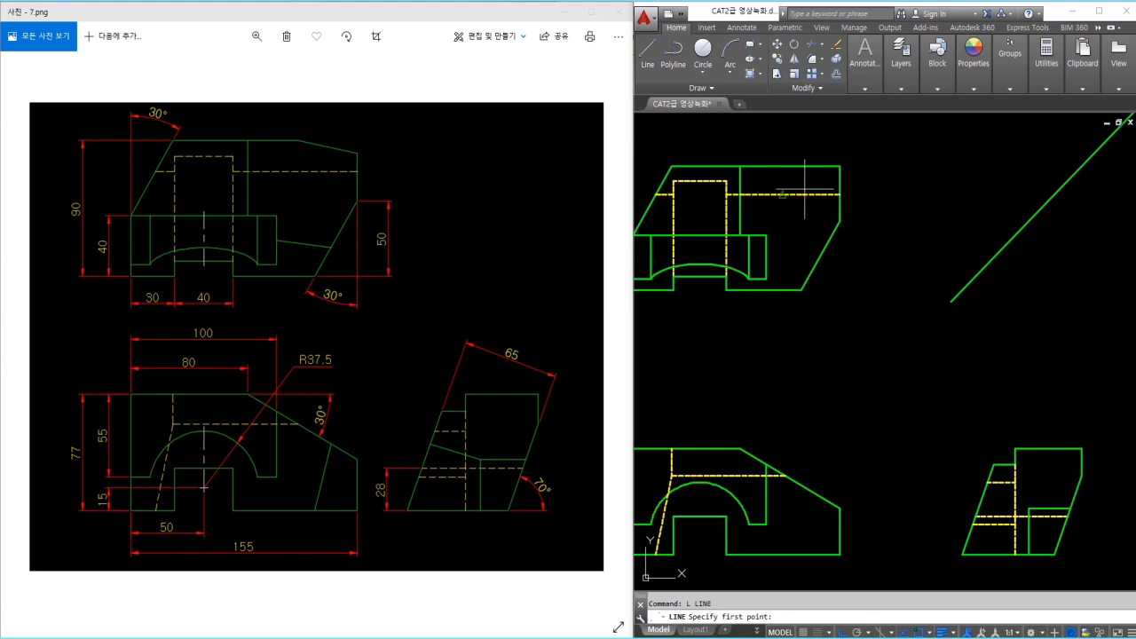
pyautogui.click(790, 471)
pyautogui.click(787, 146)
pyautogui.press('space')
pyautogui.press('space')
pyautogui.click(785, 473)
pyautogui.press('space')
# - Project the side view's inner horizontal edge, from its end on the sloped outline, up to the diagonal and across to the top view
pyautogui.press('space')
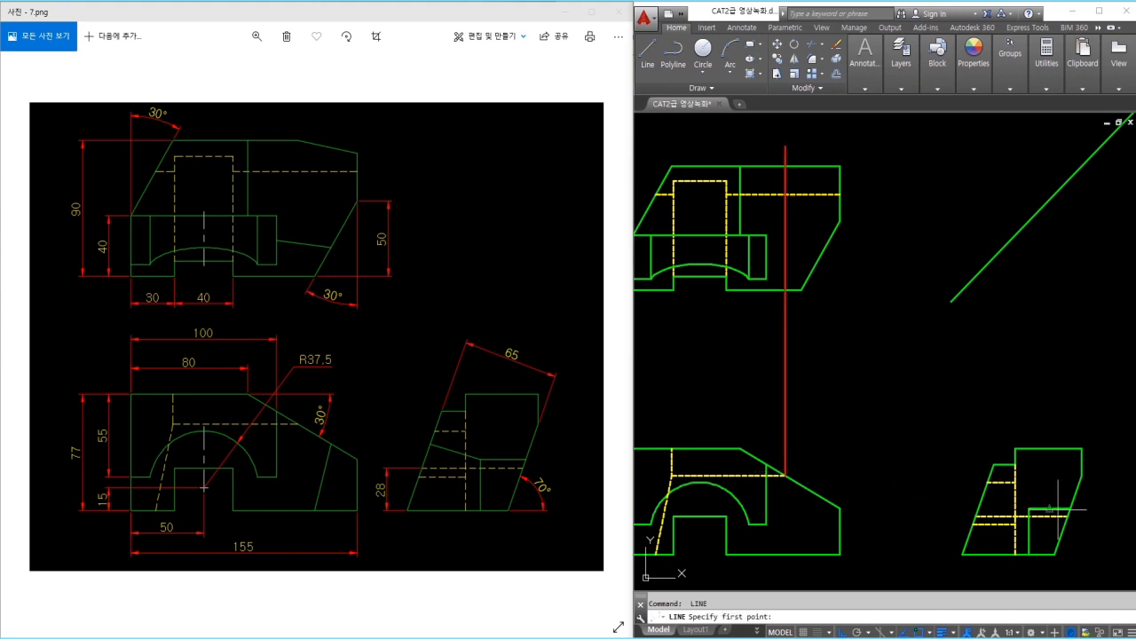
pyautogui.click(1069, 509)
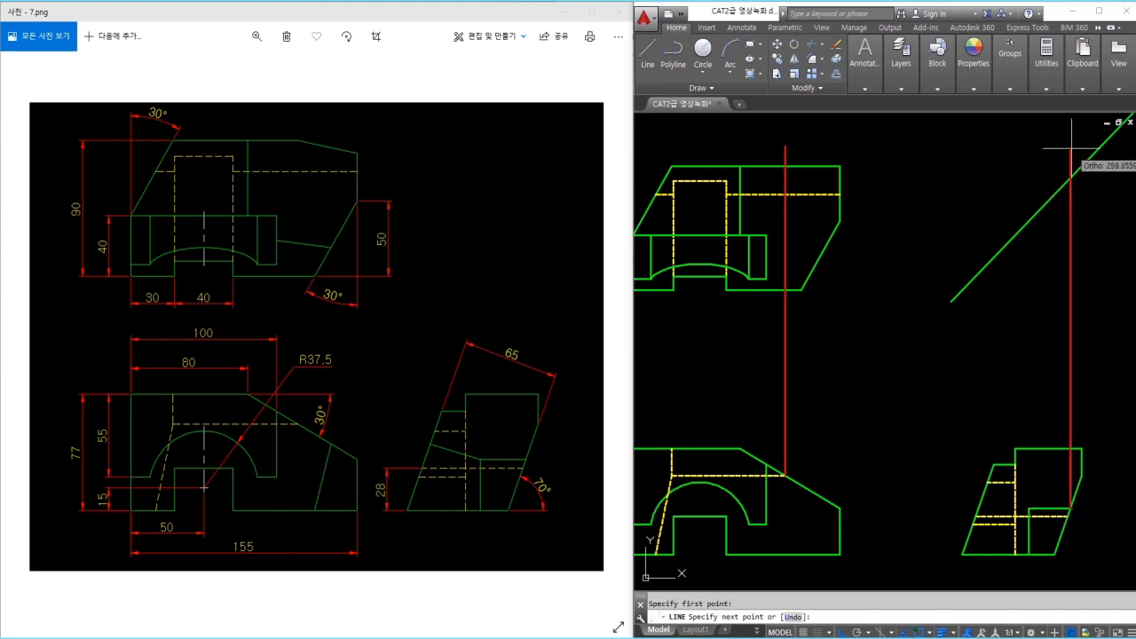
pyautogui.click(1067, 176)
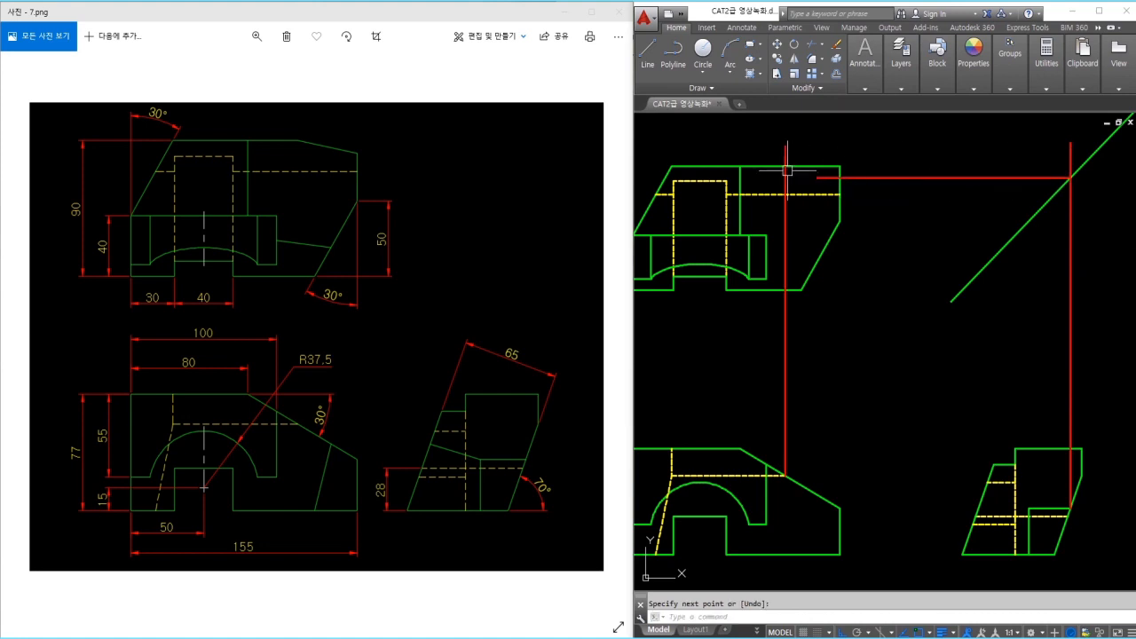
pyautogui.press('space')
pyautogui.press('space')
# - Draw the sloped edge between the projected points at the top view's upper corner and erase the projection lines
pyautogui.press('Escape')
pyautogui.write('e')
pyautogui.click(1113, 340)
pyautogui.click(764, 346)
pyautogui.click(893, 215)
pyautogui.click(871, 170)
pyautogui.press('space')
# - Trim the top view's old upper corner outside the sloped edge
pyautogui.write('tr')
pyautogui.click(850, 158)
pyautogui.click(837, 172)
pyautogui.press('Escape')
# - Match the top view's red sloped edge to the green outline properties
pyautogui.write('ma')
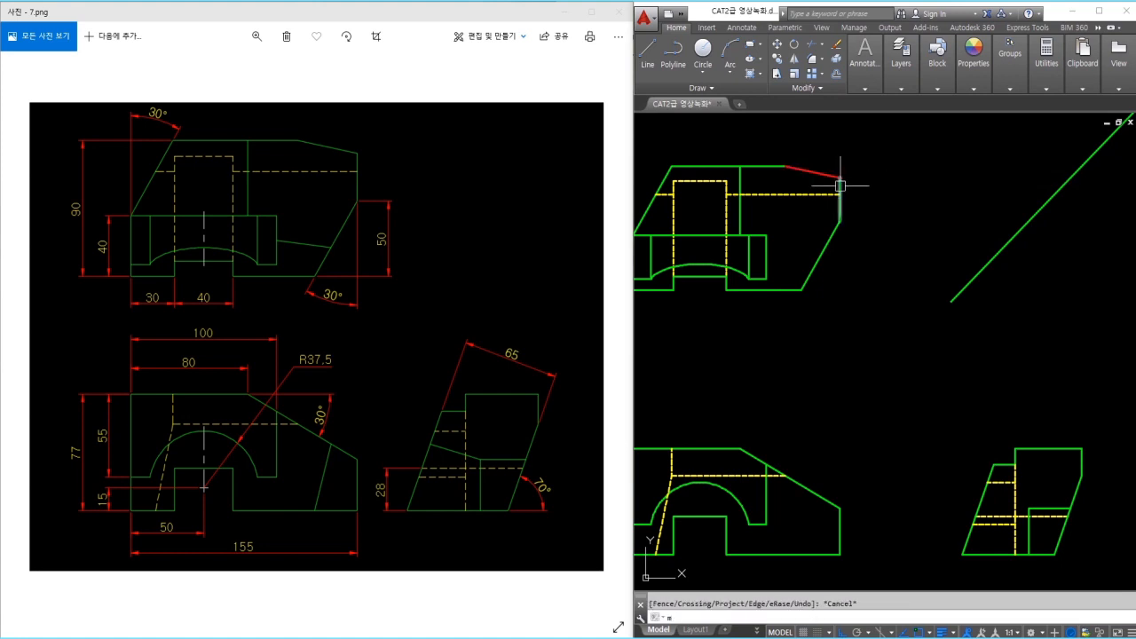
pyautogui.click(842, 213)
pyautogui.click(818, 170)
pyautogui.press('Escape')
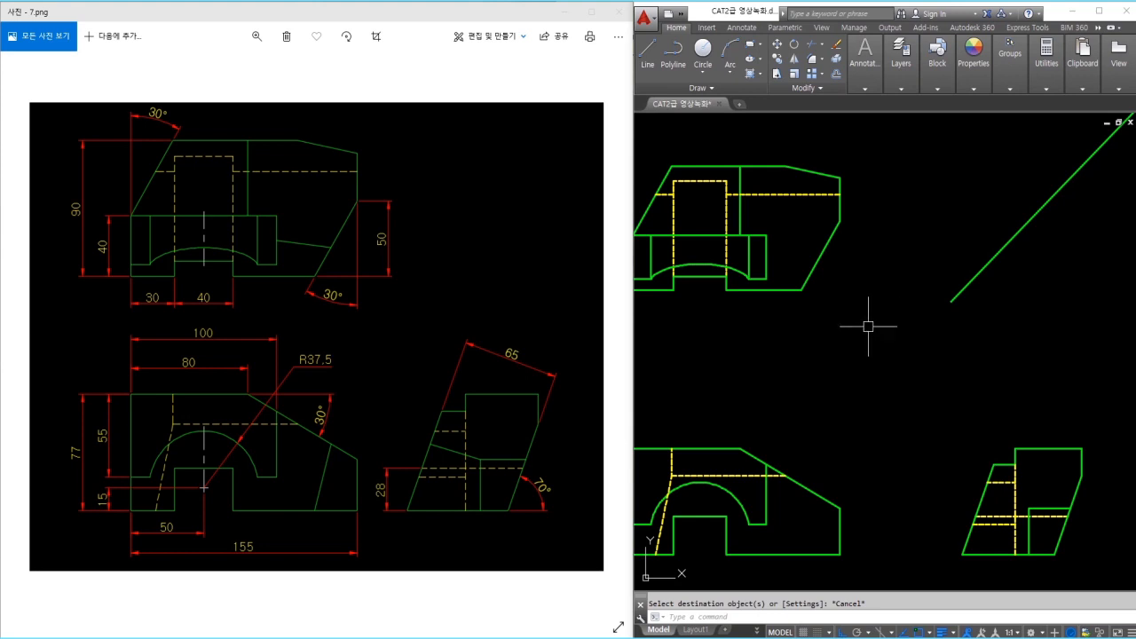
# - Try projecting a point on the top view's lower block edge across to the diagonal and down to the side view
pyautogui.write('h')
pyautogui.press('space')
pyautogui.press('Escape')
pyautogui.write('l')
pyautogui.press('space')
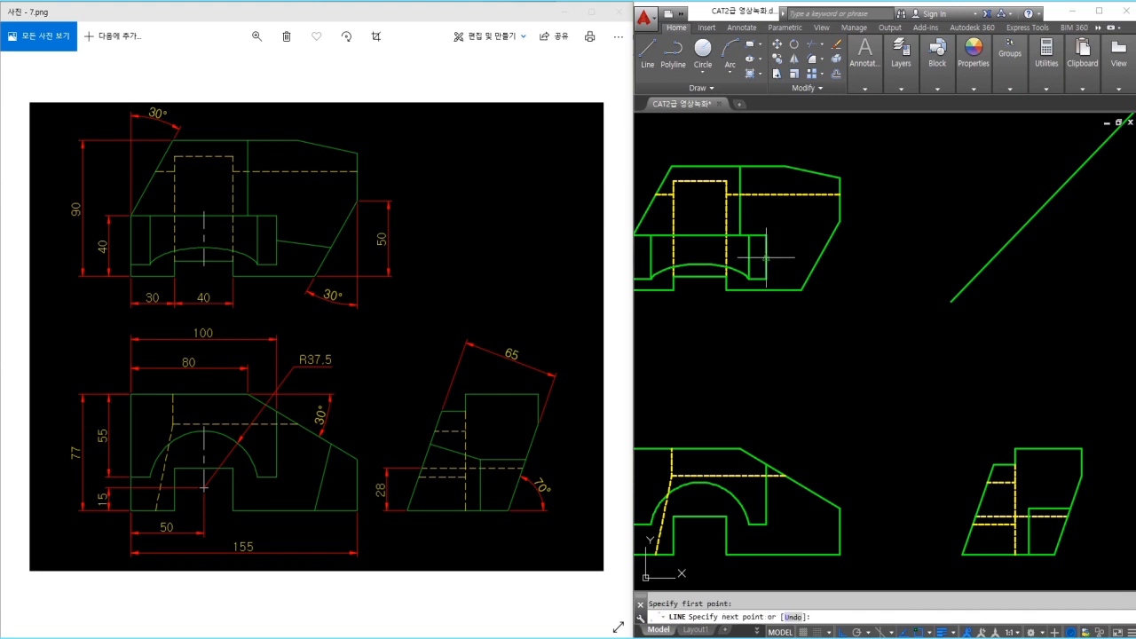
pyautogui.click(1050, 258)
pyautogui.press('space')
pyautogui.press('space')
pyautogui.click(994, 257)
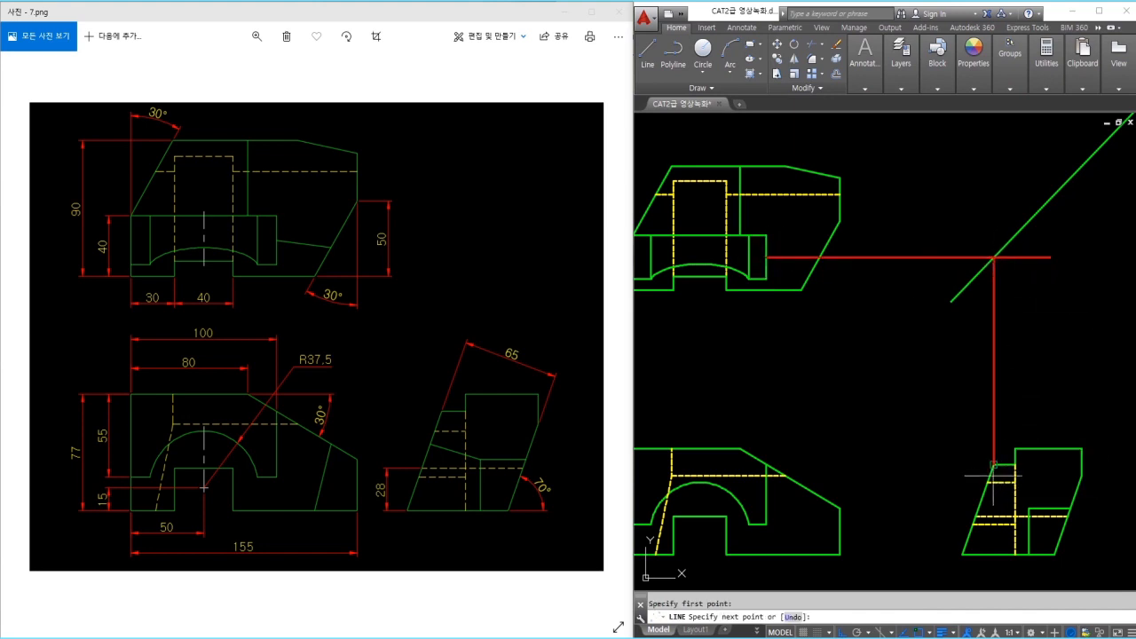
pyautogui.scroll(4, 994, 473)
pyautogui.press('Escape')
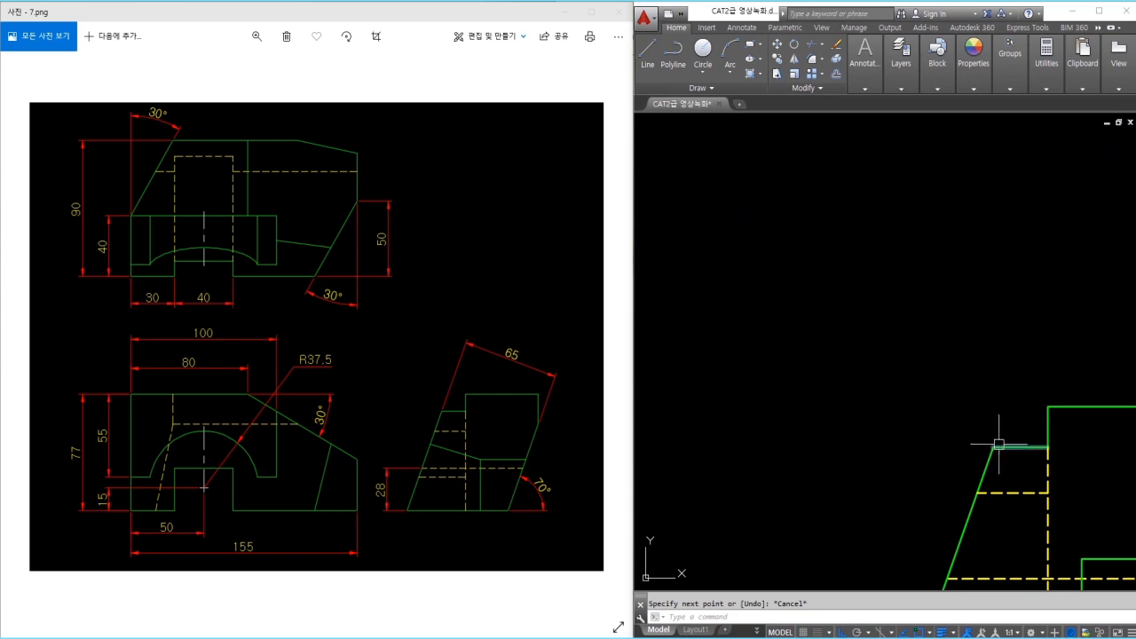
pyautogui.scroll(-4, 998, 444)
pyautogui.click(882, 208)
pyautogui.write('e')
pyautogui.press('space')
# - Project the side view's stepped upper corner on the sloped outline up to the diagonal and across to the top view's block edge
pyautogui.click(983, 413)
pyautogui.click(984, 158)
pyautogui.press('space')
pyautogui.press('space')
pyautogui.click(983, 208)
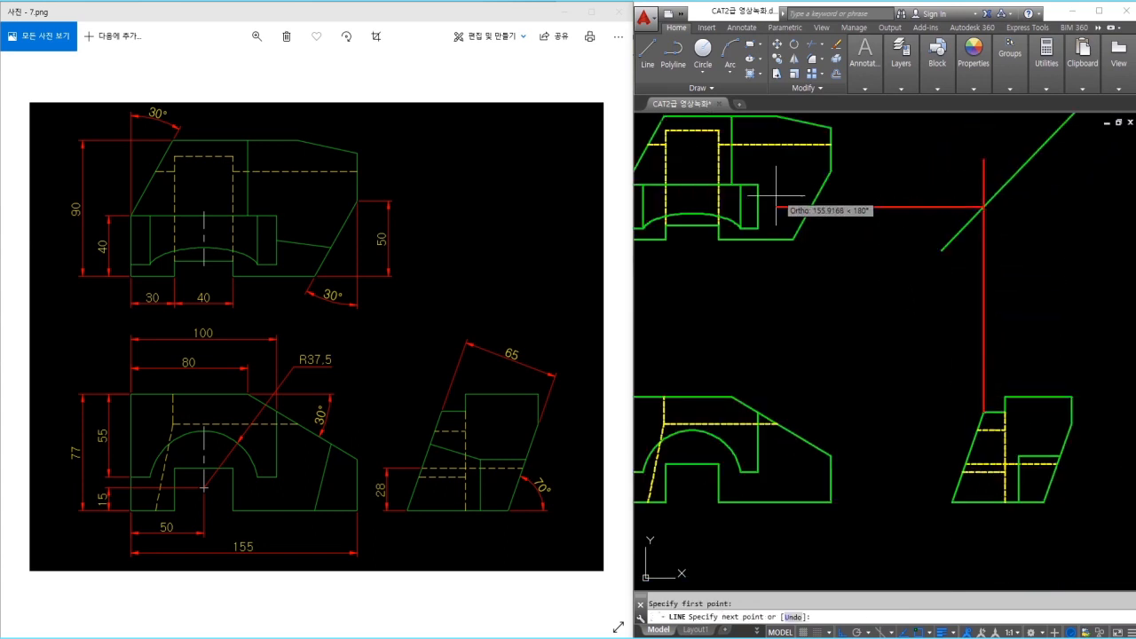
pyautogui.scroll(3, 777, 197)
pyautogui.scroll(1, 745, 211)
pyautogui.click(749, 210)
pyautogui.press('space')
pyautogui.press('space')
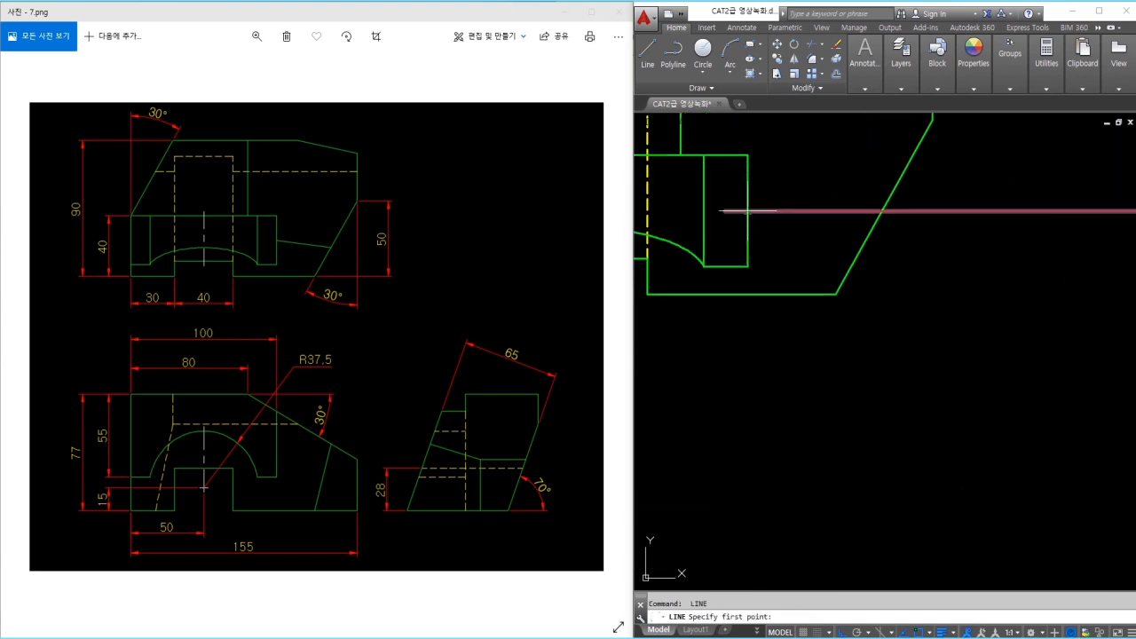
pyautogui.scroll(3, 748, 210)
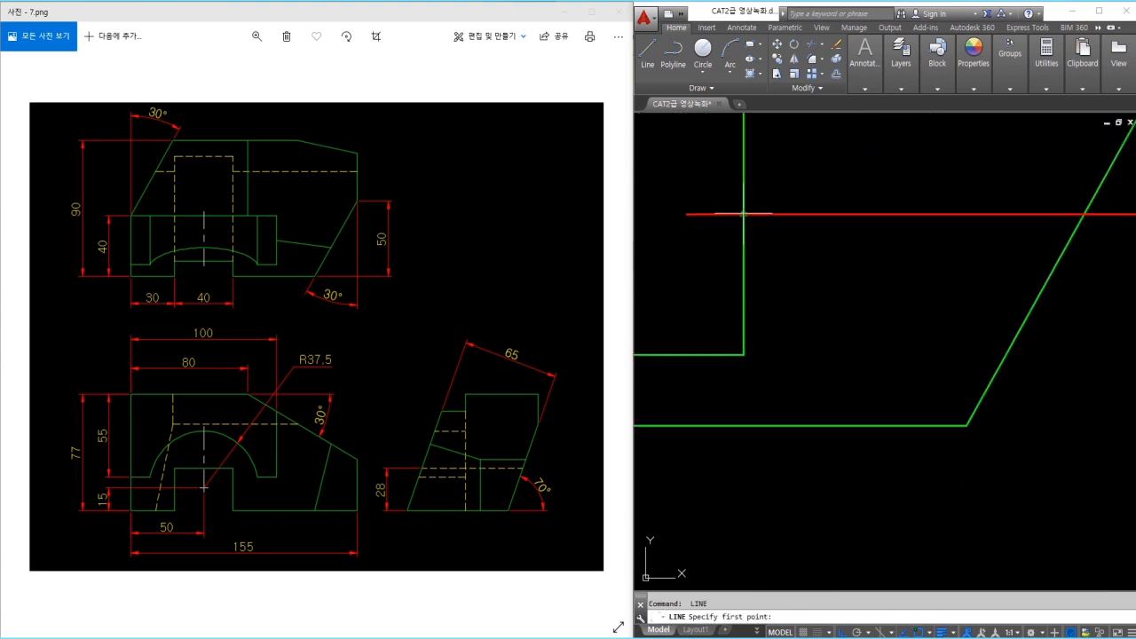
pyautogui.scroll(-2, 744, 214)
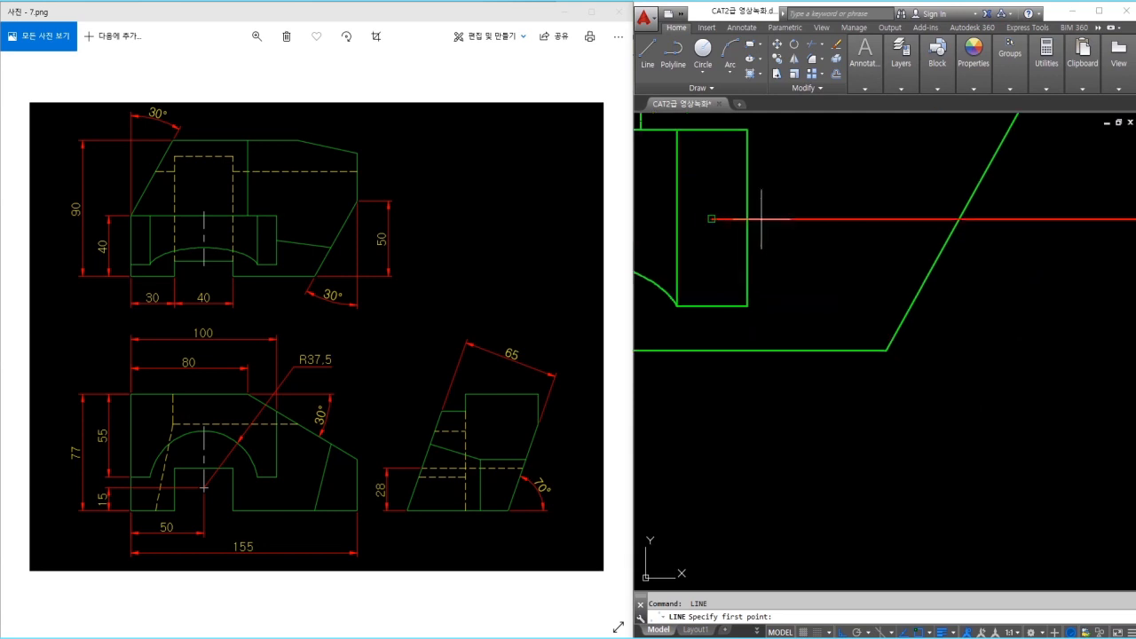
pyautogui.click(749, 218)
pyautogui.scroll(-3, 936, 267)
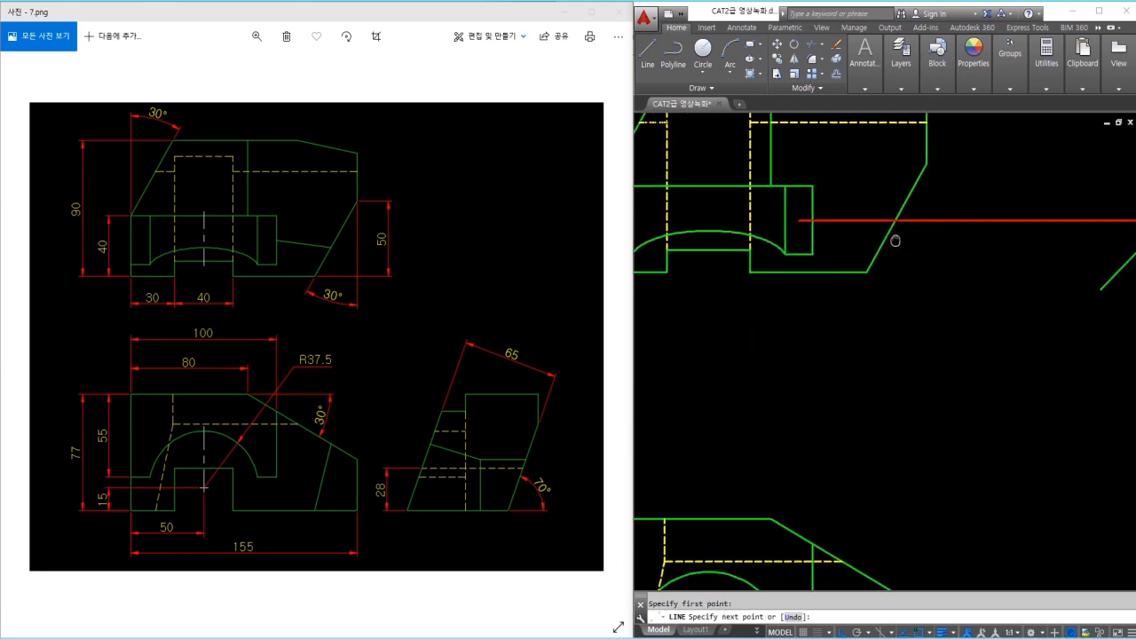
pyautogui.press('space')
# - Project the side view's inner green corner up to the diagonal and across to the top view's lower sloped edge
pyautogui.click(1006, 428)
pyautogui.click(981, 170)
pyautogui.press('space')
pyautogui.press('space')
pyautogui.click(1006, 215)
pyautogui.scroll(4, 827, 219)
pyautogui.click(803, 221)
# - Draw the top view's slanted edge from the block edge to the lower sloped outline between the projected points, and erase the projection lines
pyautogui.press('space')
pyautogui.press('space')
pyautogui.click(708, 192)
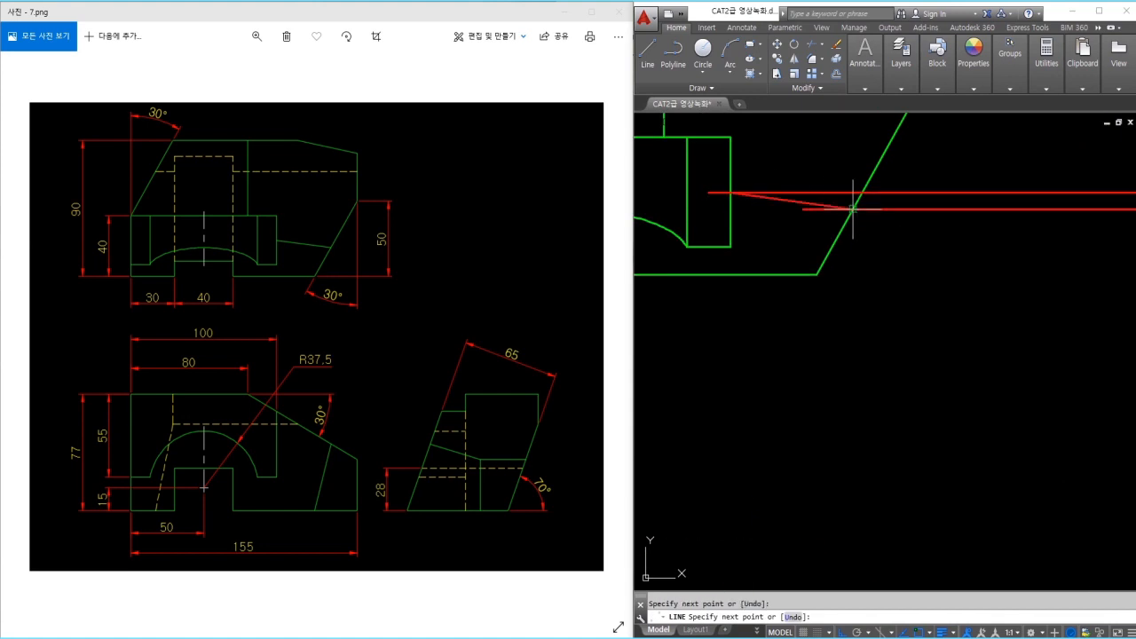
pyautogui.press('Escape')
pyautogui.scroll(-4, 817, 202)
pyautogui.click(893, 216)
pyautogui.click(875, 178)
pyautogui.click(915, 300)
pyautogui.write('e')
pyautogui.press('space')
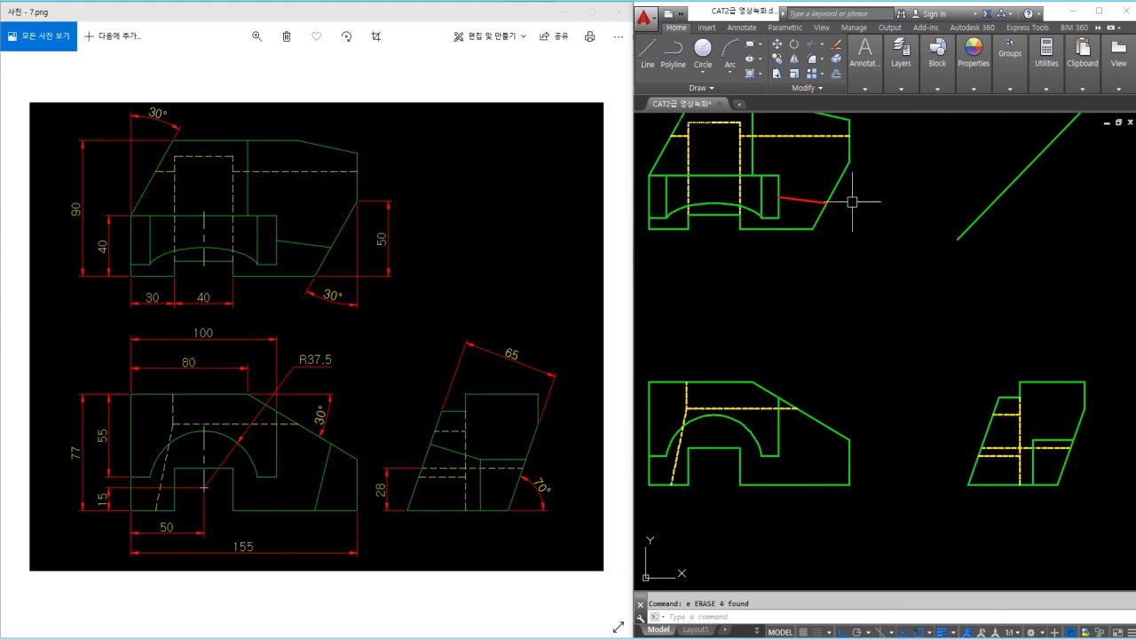
# - Match the new slanted edge in the top view to the properties of the green sloped outline
pyautogui.press('Escape')
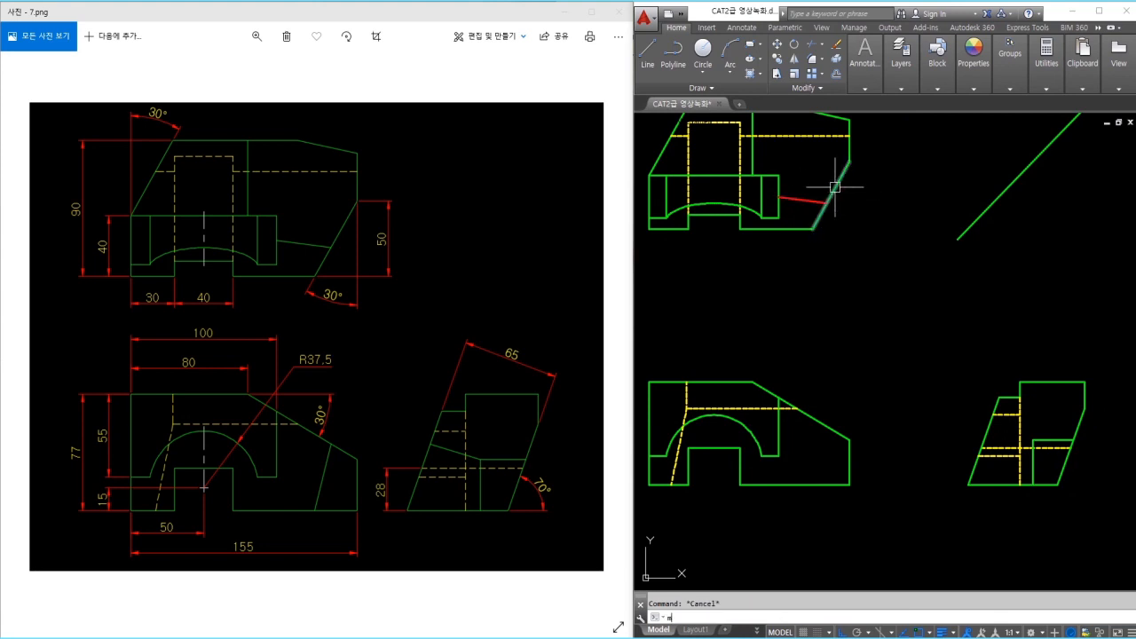
pyautogui.click(832, 192)
pyautogui.click(811, 202)
pyautogui.press('Escape')
# - Project the slanted edge's outer end and the lower outline corner of the top view down to the front view
pyautogui.write('l')
pyautogui.press('space')
pyautogui.click(826, 203)
pyautogui.click(834, 444)
pyautogui.press('space')
pyautogui.press('space')
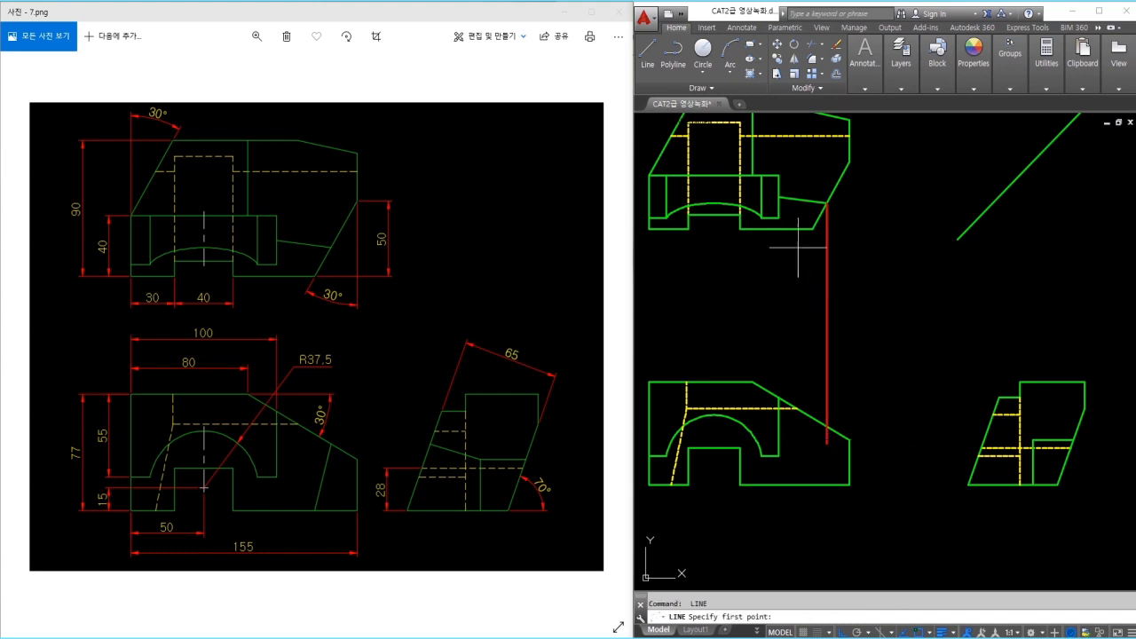
pyautogui.click(812, 517)
# - Draw the front view's slanted edge from the base line to the sloped outline between the projected points, and erase the vertical projection lines
pyautogui.press('space')
pyautogui.press('space')
pyautogui.click(812, 486)
pyautogui.click(824, 423)
pyautogui.press('Escape')
pyautogui.click(835, 351)
pyautogui.click(793, 339)
pyautogui.write('e')
pyautogui.press('space')
# - Draw the side view's slanted edge to the inner corner using the front view edge's projected upper end, and erase the projection line
pyautogui.click(827, 429)
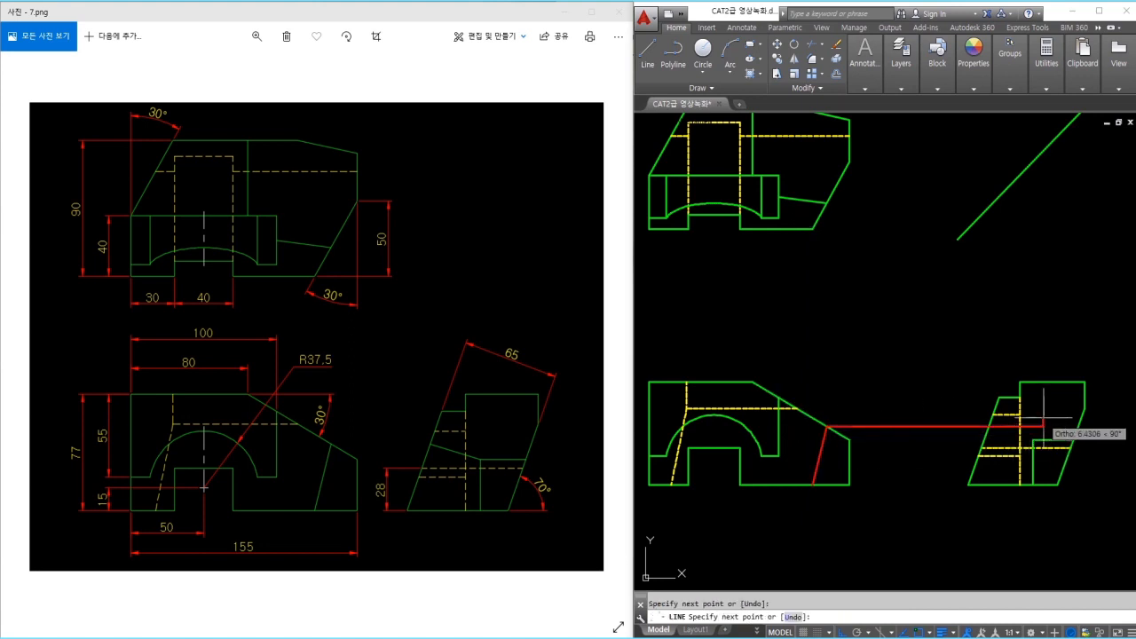
pyautogui.click(1032, 440)
pyautogui.press('Escape')
pyautogui.click(953, 441)
pyautogui.click(932, 409)
pyautogui.write('e')
pyautogui.press('space')
# - Match the new slanted edges in the side and front views to the green outline properties
pyautogui.write('ma')
pyautogui.press('space')
pyautogui.click(1047, 442)
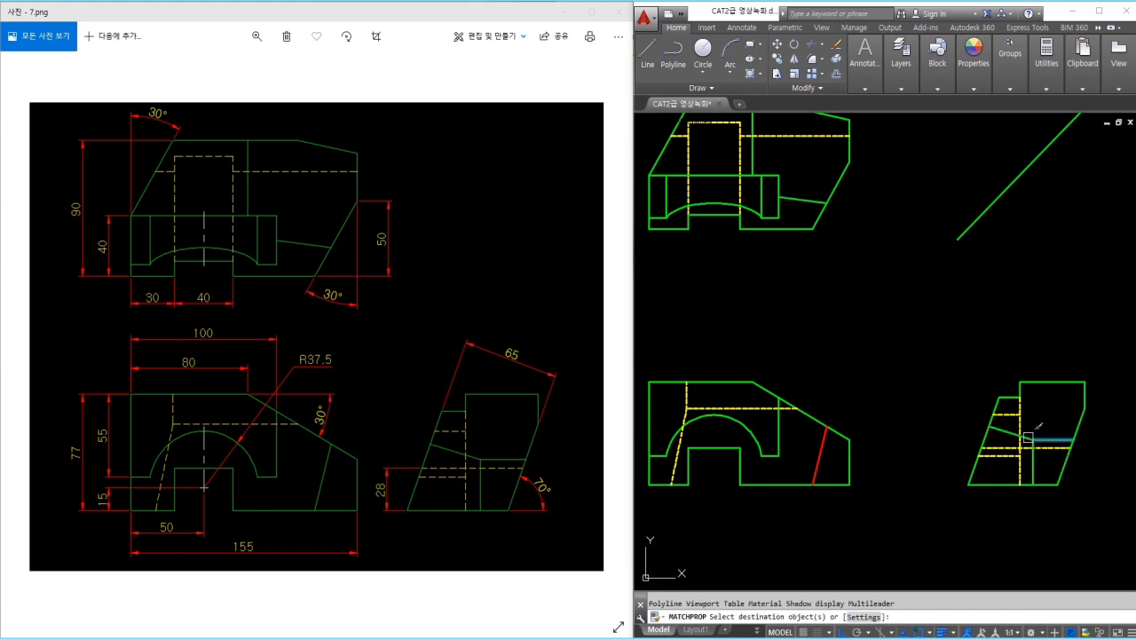
pyautogui.click(814, 462)
pyautogui.moveTo(872, 354); pyautogui.dragTo(893, 400, button='middle')
pyautogui.press('Escape')
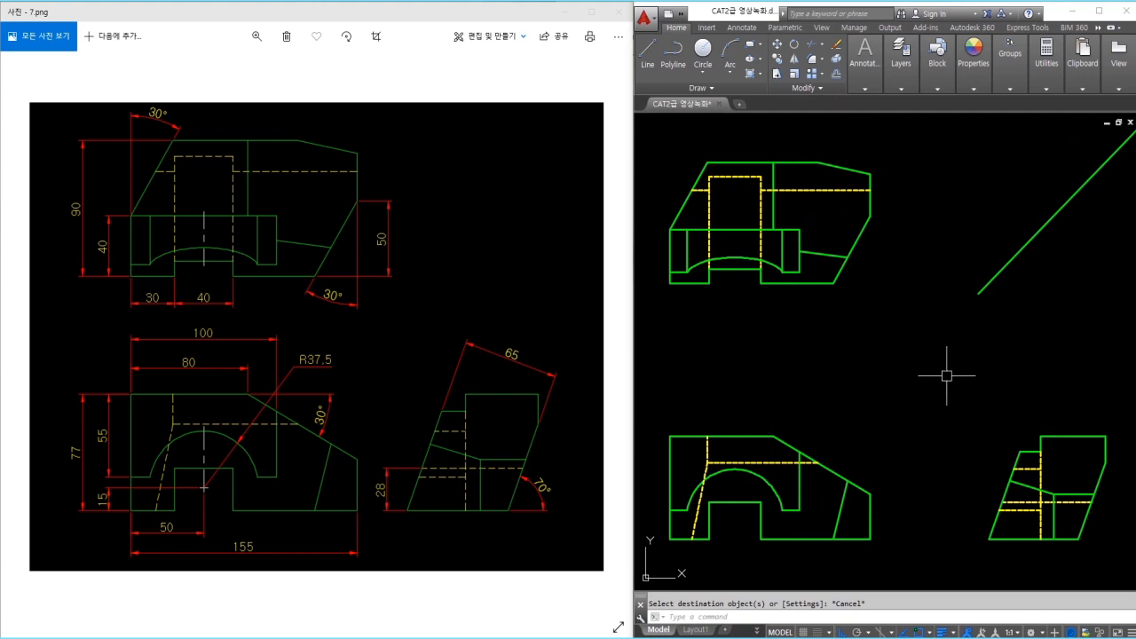
# - Add vertical linear dimensions for the top view's lower block and overall depth beside its left edge
pyautogui.write('dli')
pyautogui.press('Return')
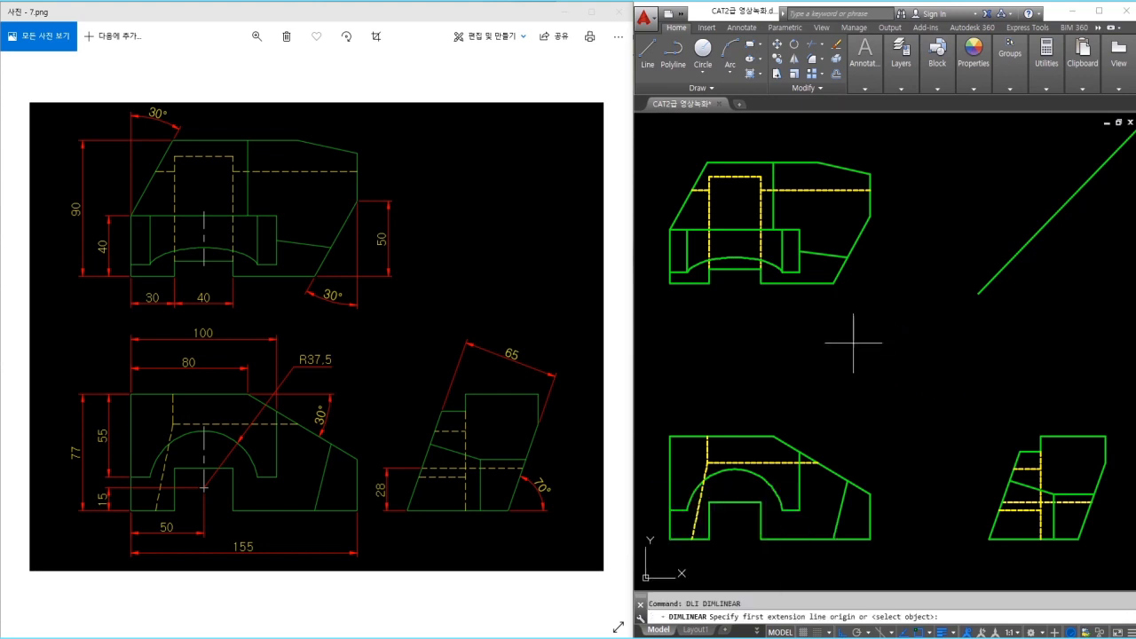
pyautogui.scroll(5, 857, 330)
pyautogui.click(854, 441)
pyautogui.click(857, 307)
pyautogui.click(814, 366)
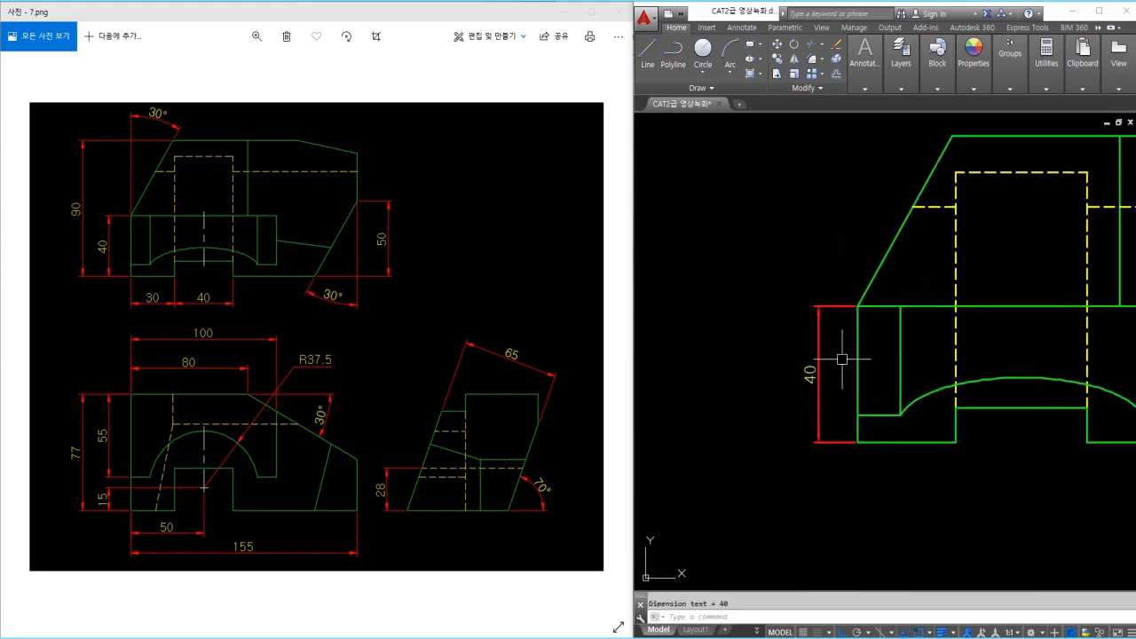
pyautogui.press('Return')
pyautogui.click(857, 442)
pyautogui.click(951, 136)
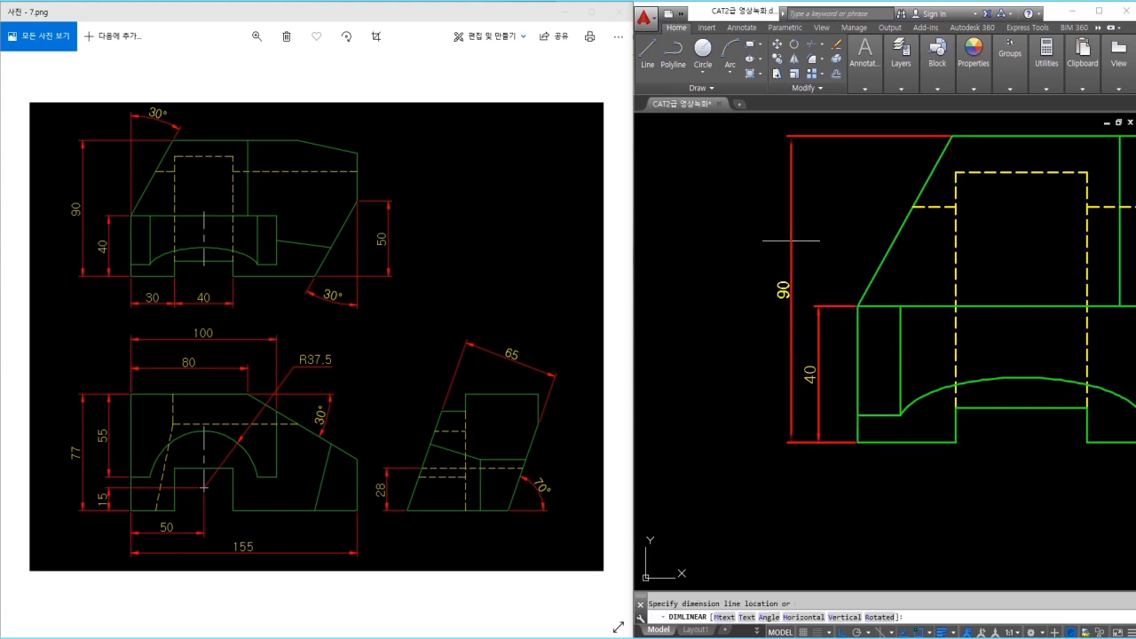
pyautogui.click(791, 238)
# - Add an angular dimension between the top view's left vertical edge and its upper-left sloped edge
pyautogui.moveTo(870, 223); pyautogui.dragTo(799, 266, button='middle')
pyautogui.write('da')
pyautogui.press('Return')
pyautogui.click(799, 333)
pyautogui.click(785, 382)
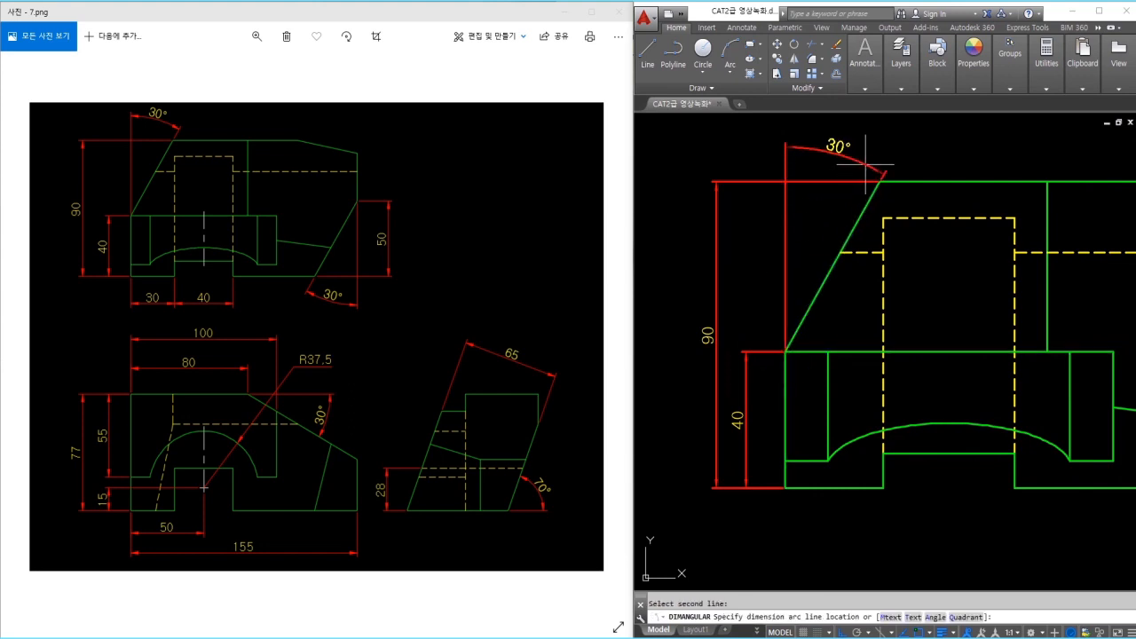
pyautogui.click(866, 165)
# - Add an angular dimension between the top view's right vertical edge and its lower-right sloped edge
pyautogui.scroll(-2, 894, 203)
pyautogui.moveTo(920, 218); pyautogui.dragTo(806, 219, button='middle')
pyautogui.press('Return')
pyautogui.click(1003, 317)
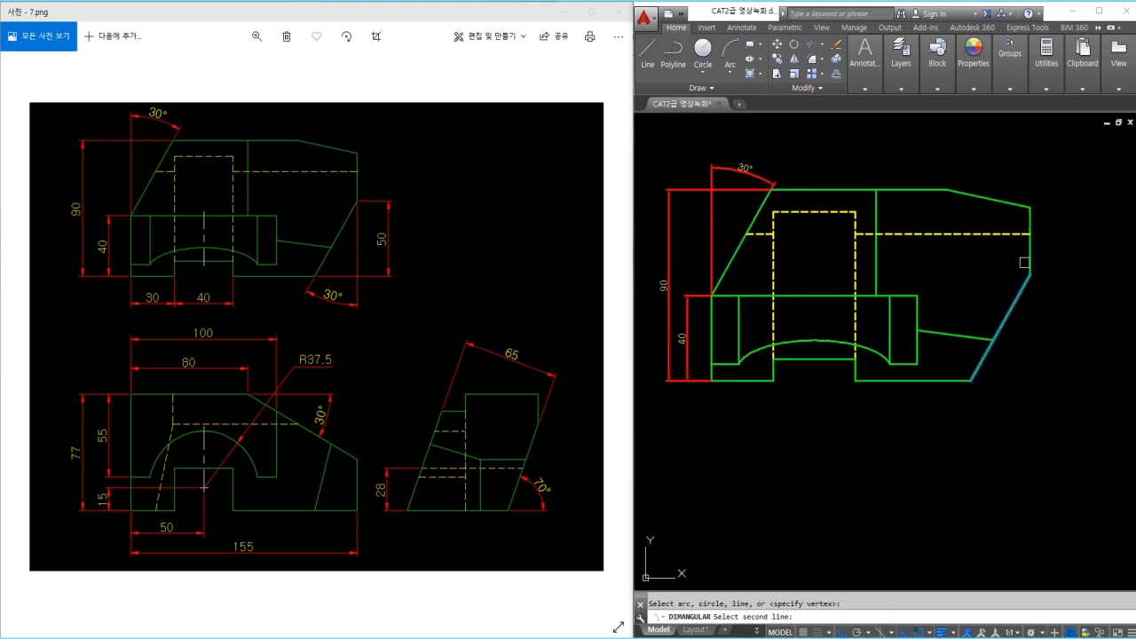
pyautogui.click(1027, 263)
pyautogui.click(993, 402)
# - Add a vertical dimension from the top view's base to the start of the lower-right slope
pyautogui.write('dli')
pyautogui.press('Return')
pyautogui.click(1029, 379)
pyautogui.click(1030, 276)
pyautogui.click(1059, 305)
# - Dimension the top view's notch width and the base segment to its left, aligning both dimension lines
pyautogui.press('Return')
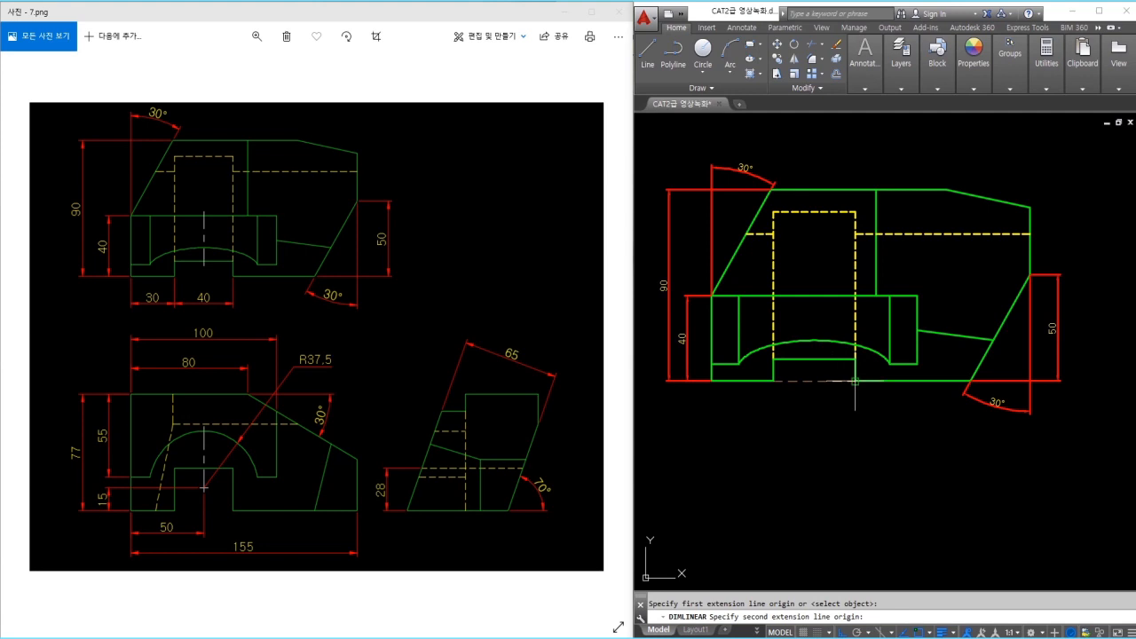
pyautogui.click(774, 380)
pyautogui.click(855, 380)
pyautogui.click(794, 402)
pyautogui.press('Return')
pyautogui.click(711, 380)
pyautogui.click(774, 380)
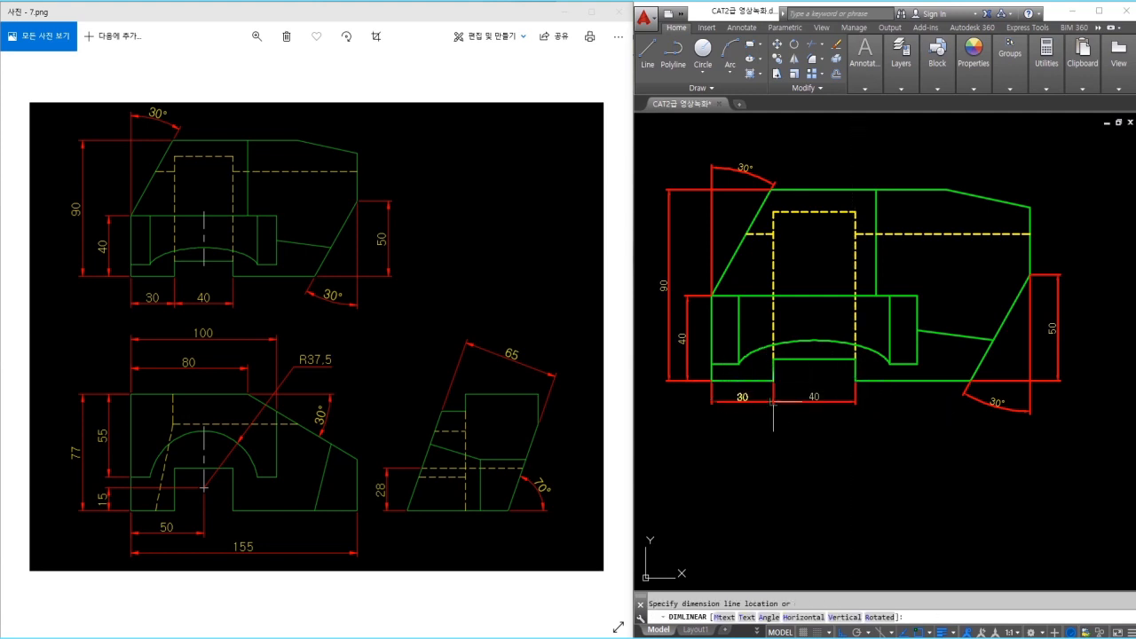
pyautogui.scroll(6, 773, 403)
pyautogui.click(775, 401)
# - Dimension the front view's horizontal distances from its left edge to the arched block's right edge and to the start of the slope
pyautogui.scroll(-6, 773, 402)
pyautogui.moveTo(830, 422); pyautogui.dragTo(834, 268, button='middle')
pyautogui.moveTo(869, 366); pyautogui.dragTo(807, 210, button='middle')
pyautogui.moveTo(723, 299); pyautogui.dragTo(776, 310, button='middle')
pyautogui.press('Return')
pyautogui.click(708, 324)
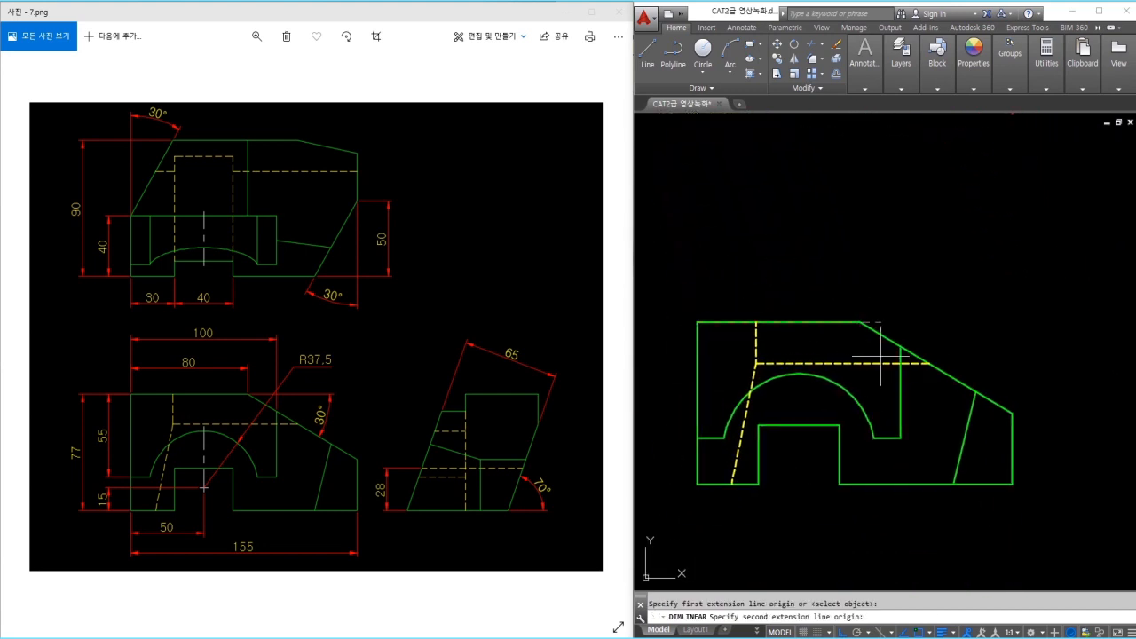
pyautogui.click(900, 349)
pyautogui.click(845, 285)
pyautogui.press('Return')
pyautogui.click(698, 322)
pyautogui.click(860, 322)
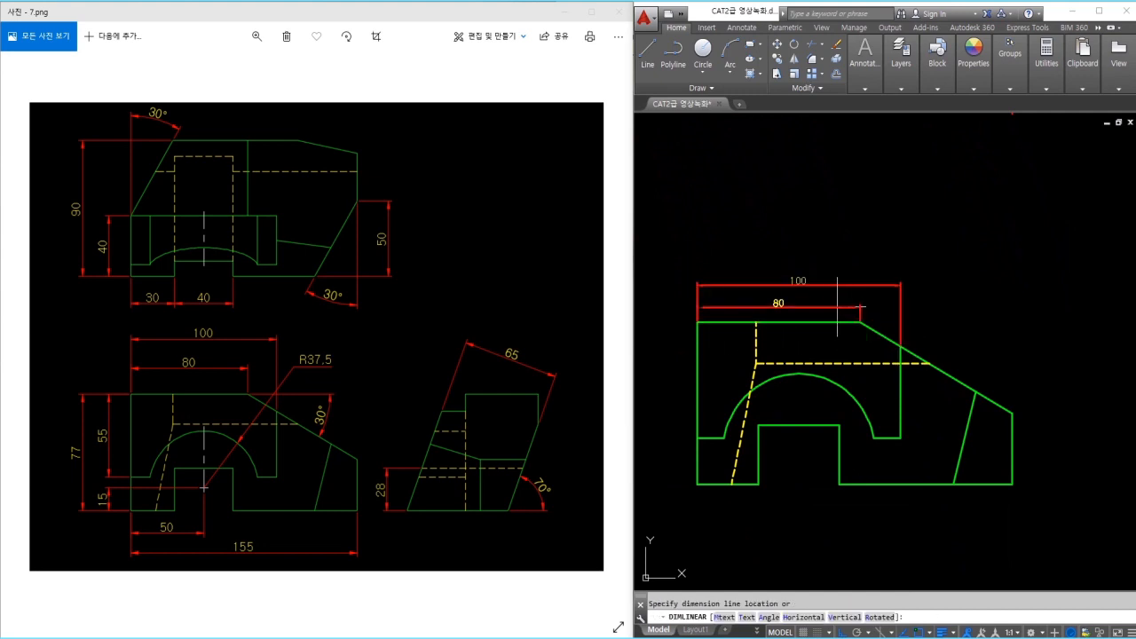
pyautogui.click(837, 307)
# - Add an angular dimension between the front view's top edge and its sloped edge
pyautogui.write('dan')
pyautogui.press('Return')
pyautogui.click(837, 323)
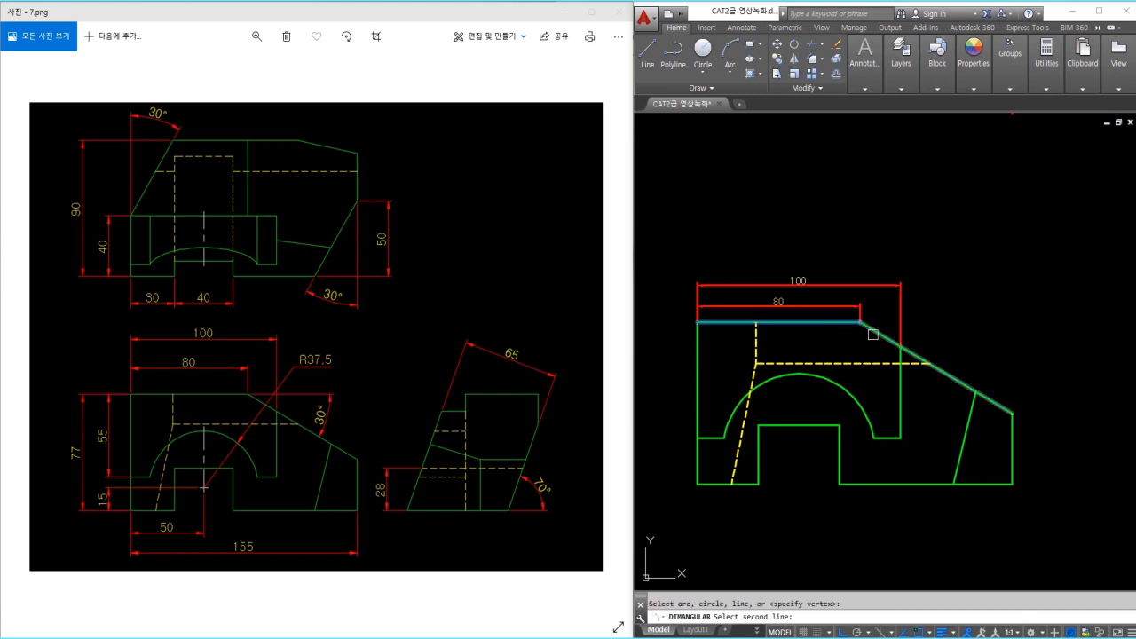
pyautogui.click(892, 341)
pyautogui.click(974, 353)
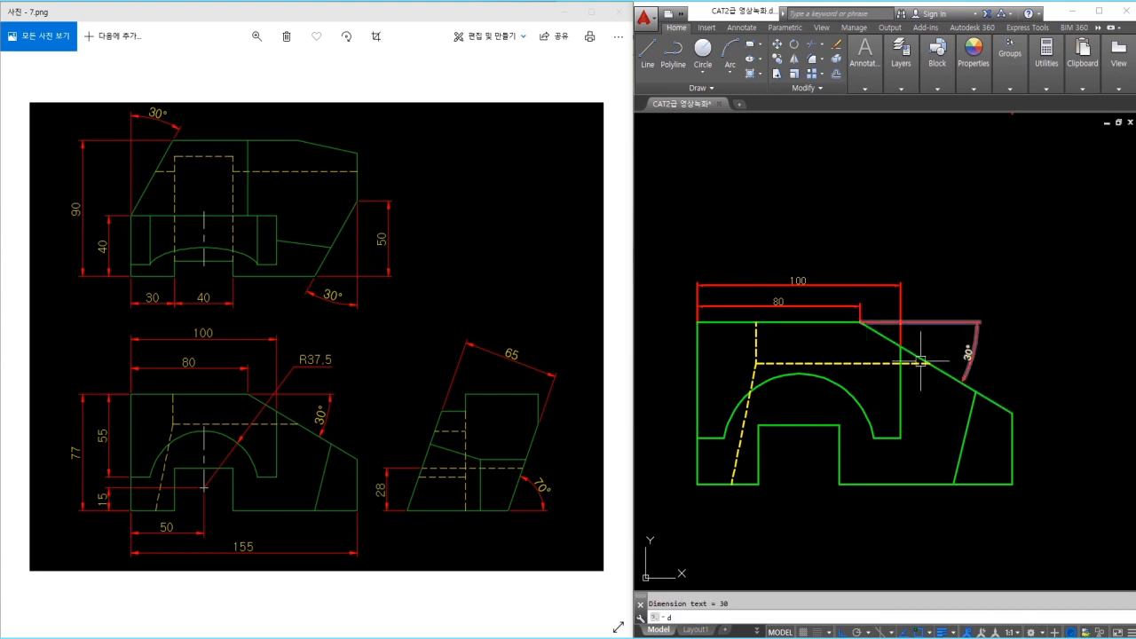
# - Add a radius dimension to the front view's arc, placing its text above the sloped edge
pyautogui.write('dra')
pyautogui.press('Return')
pyautogui.click(854, 392)
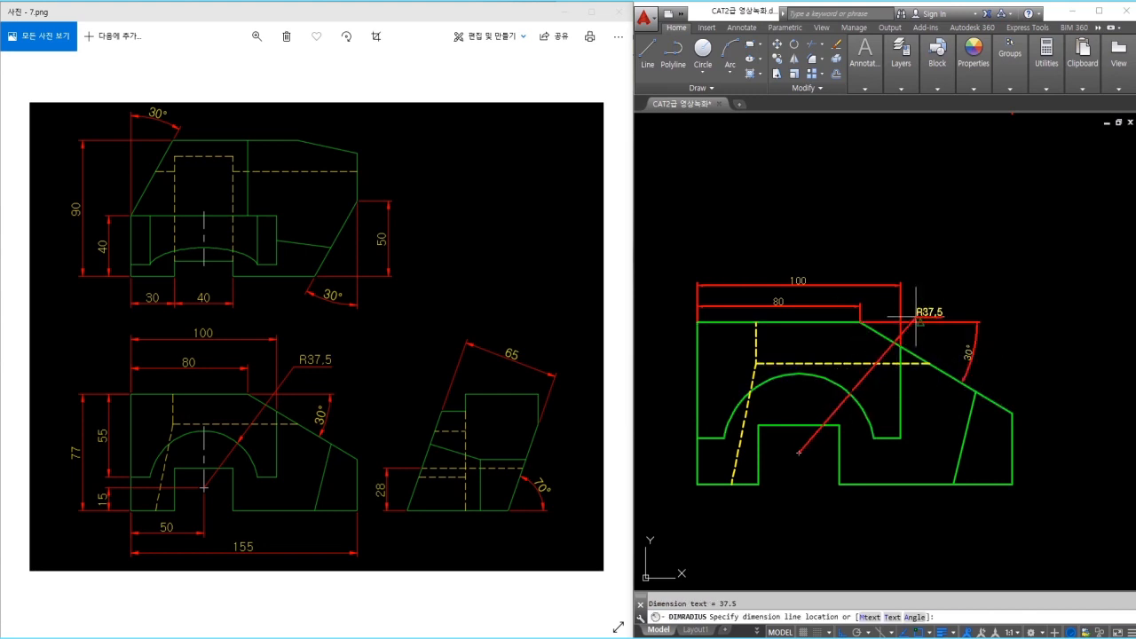
pyautogui.click(921, 298)
# - Add a vertical dimension from the front view's top edge to the arched block's lower edge
pyautogui.moveTo(684, 429); pyautogui.dragTo(764, 383, button='middle')
pyautogui.write('dli')
pyautogui.press('Return')
pyautogui.click(779, 388)
pyautogui.click(778, 275)
pyautogui.click(751, 330)
pyautogui.press('Return')
pyautogui.scroll(2, 839, 434)
pyautogui.press('Escape')
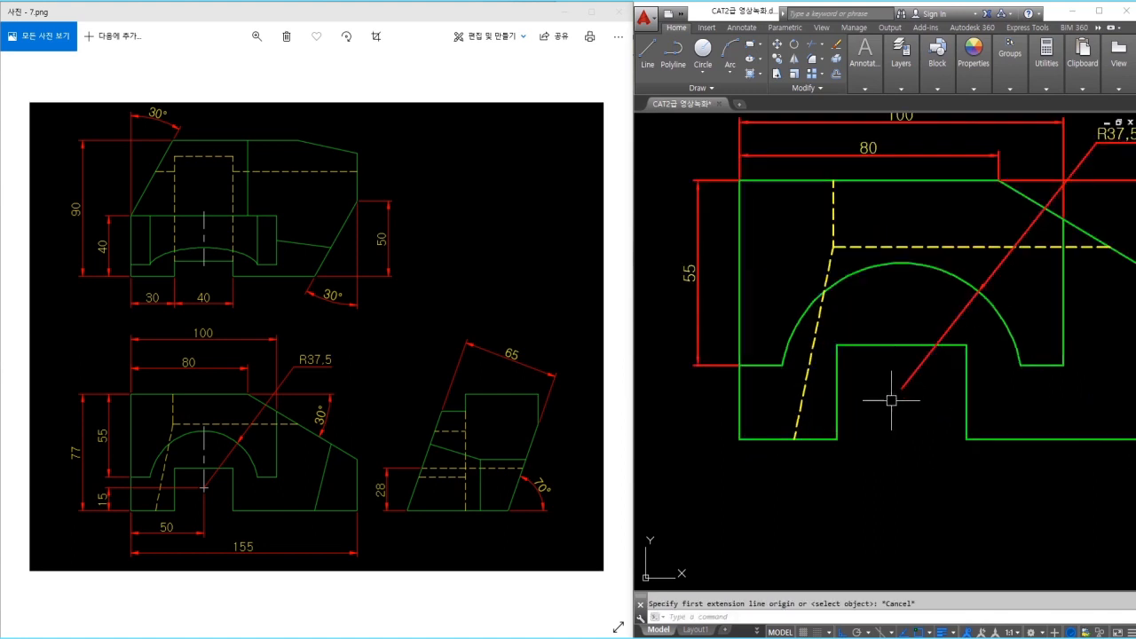
# - Draw a circle of radius 3 centered on the front view's arc center
pyautogui.moveTo(902, 389); pyautogui.dragTo(889, 390, button='middle')
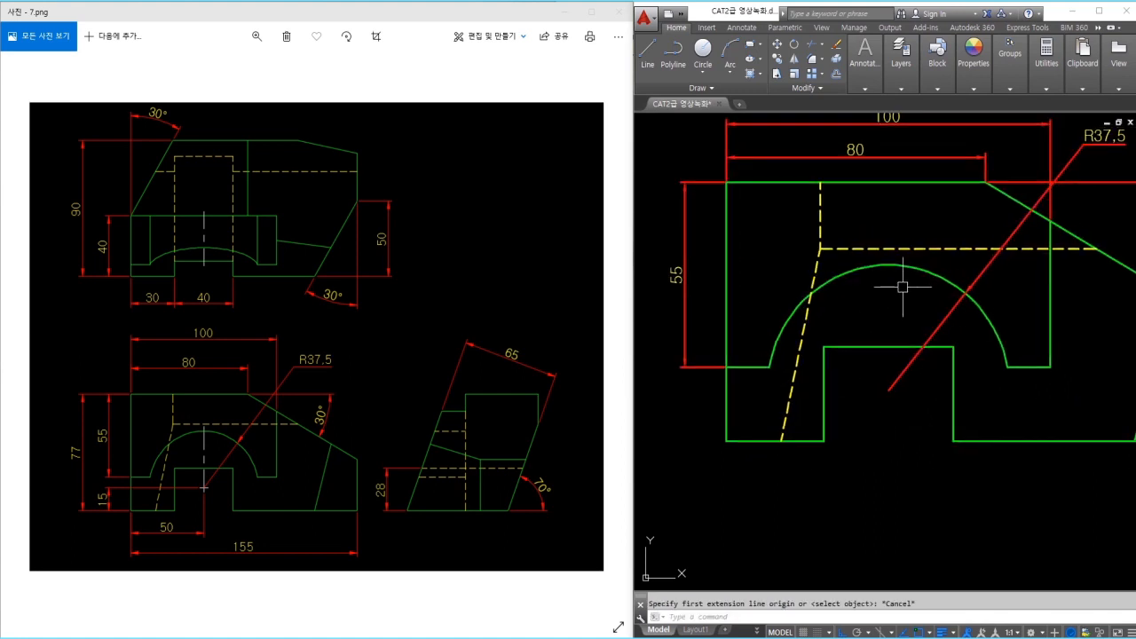
pyautogui.write('c')
pyautogui.press('Return')
pyautogui.click(888, 396)
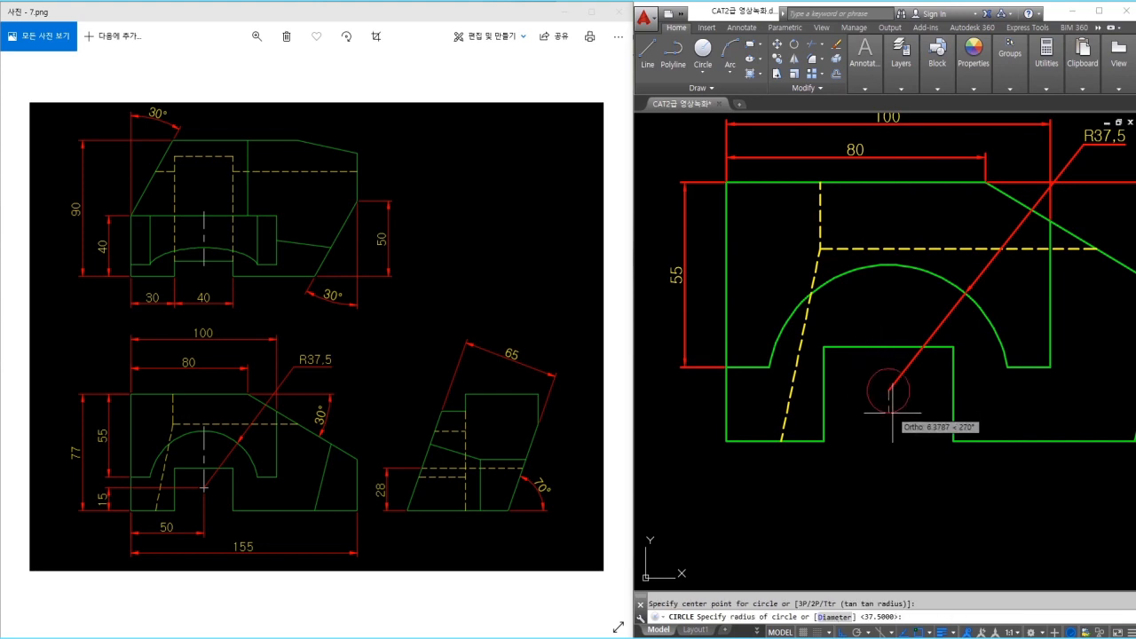
pyautogui.write('3')
pyautogui.press('Return')
pyautogui.press('Escape')
# - Draw a vertical line through the front view arc's top and center plus a short horizontal cross line, and delete the helper circle
pyautogui.scroll(2, 891, 414)
pyautogui.write('l')
pyautogui.press('Return')
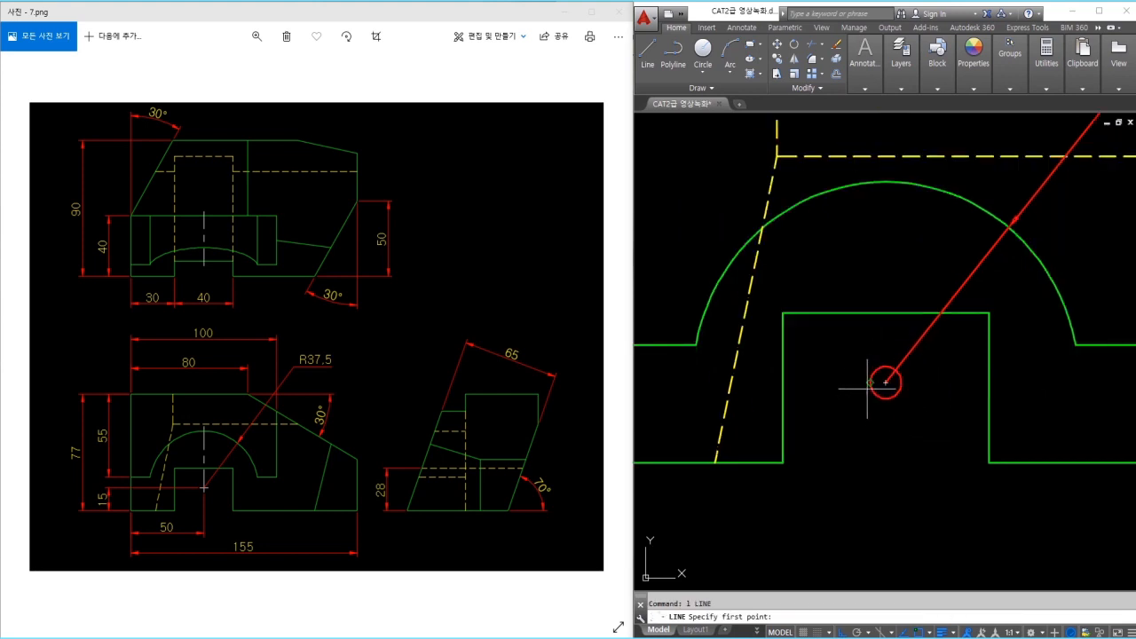
pyautogui.click(885, 183)
pyautogui.press('Escape')
pyautogui.write('e')
pyautogui.press('Return')
pyautogui.click(877, 372)
pyautogui.press('Return')
# - Assign the front view's vertical and horizontal center mark lines to the 중심선 layer
pyautogui.click(892, 402)
pyautogui.click(876, 396)
pyautogui.click(876, 382)
pyautogui.click(901, 90)
pyautogui.click(962, 103)
pyautogui.click(987, 220)
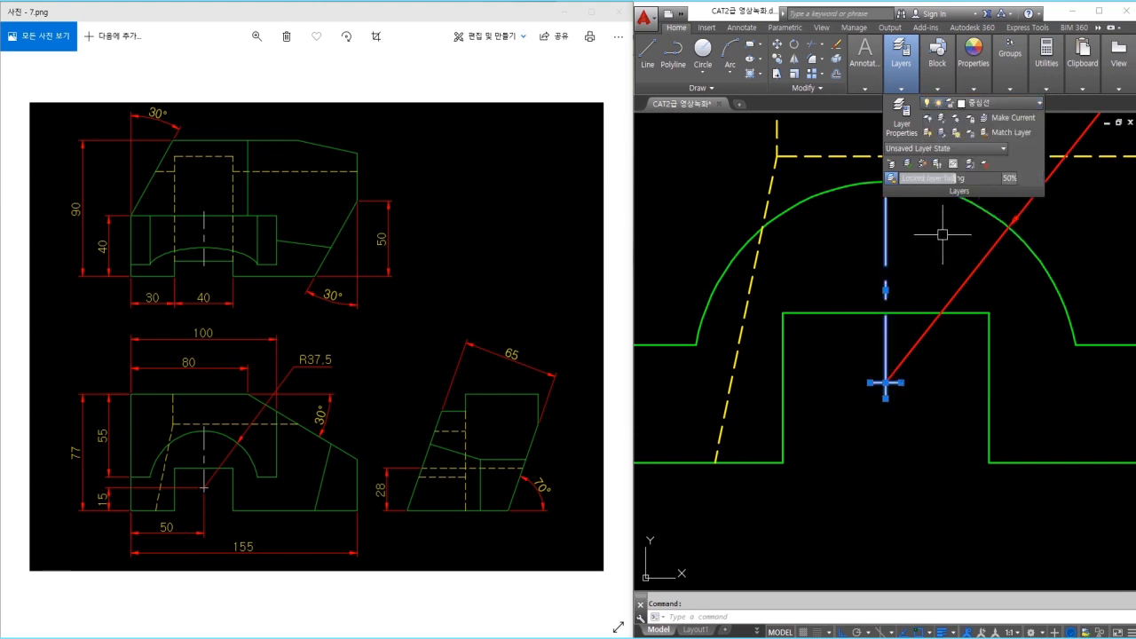
pyautogui.moveTo(900, 225); pyautogui.dragTo(883, 287, button='middle')
pyautogui.press('Escape')
pyautogui.click(881, 271)
pyautogui.press('Escape')
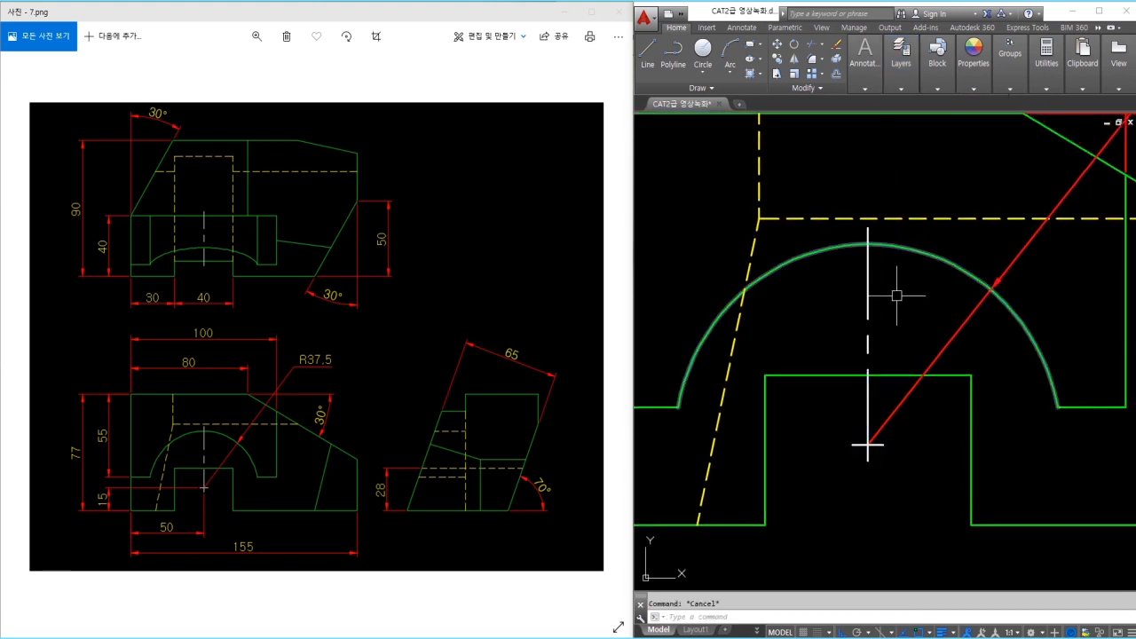
# - Draw a vertical line from the upper end of the front view's center mark up through the top view
pyautogui.write('l')
pyautogui.press('space')
pyautogui.click(869, 228)
pyautogui.scroll(-5, 869, 229)
pyautogui.moveTo(867, 122); pyautogui.dragTo(892, 369, button='middle')
pyautogui.moveTo(898, 197); pyautogui.dragTo(900, 275, button='middle')
pyautogui.click(898, 215)
pyautogui.press('Escape')
# - Trim the vertical line to the arched block in the top view and remove the leftover segment below it
pyautogui.write('tr')
pyautogui.press('space')
pyautogui.press('space')
pyautogui.press('Escape')
pyautogui.press('space')
pyautogui.press('space')
pyautogui.click(897, 223)
pyautogui.press('Escape')
pyautogui.click(914, 293)
pyautogui.press('space')
pyautogui.click(898, 311)
pyautogui.press('Escape')
# - Lengthen the top view's vertical center line by a delta of 3 at its ends
pyautogui.write('lect an')
pyautogui.press('space')
pyautogui.write('de')
pyautogui.press('space')
pyautogui.write('3')
pyautogui.press('space')
pyautogui.click(898, 274)
# - Assign the top view's vertical center line to the 중심선 layer
pyautogui.press('Escape')
pyautogui.click(911, 254)
pyautogui.click(888, 254)
pyautogui.click(901, 91)
pyautogui.click(984, 107)
pyautogui.click(984, 221)
pyautogui.press('Escape')
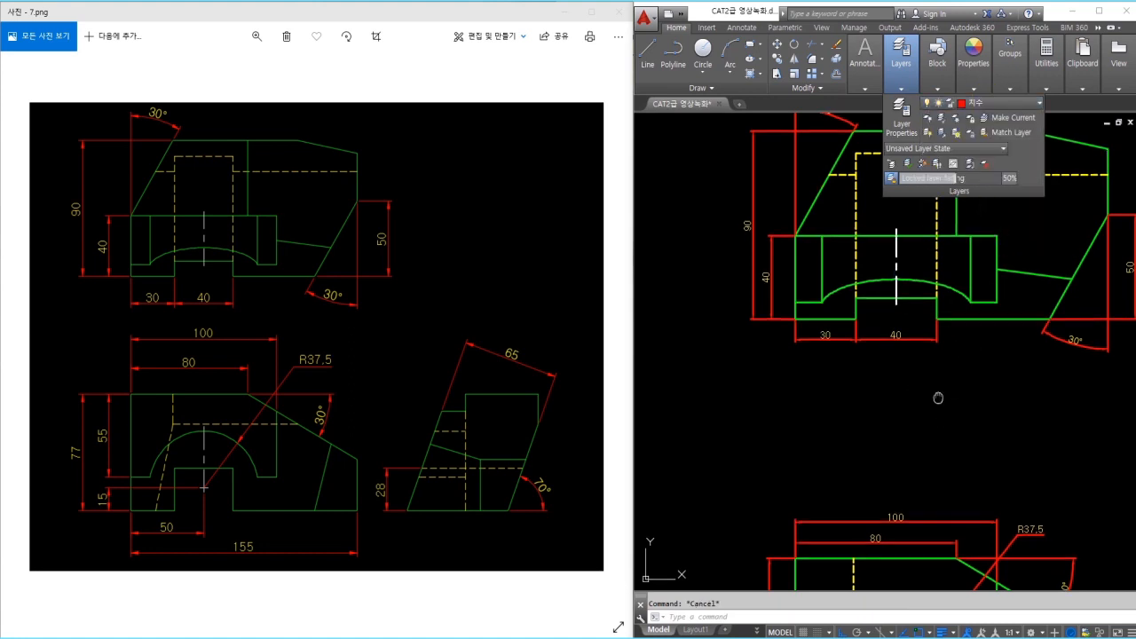
# - Add a vertical dimension from the front view's arc center down to its bottom edge, placed beside the left edge
pyautogui.moveTo(938, 397); pyautogui.dragTo(914, 170, button='middle')
pyautogui.write('dli')
pyautogui.press('Return')
pyautogui.click(902, 443)
pyautogui.click(801, 474)
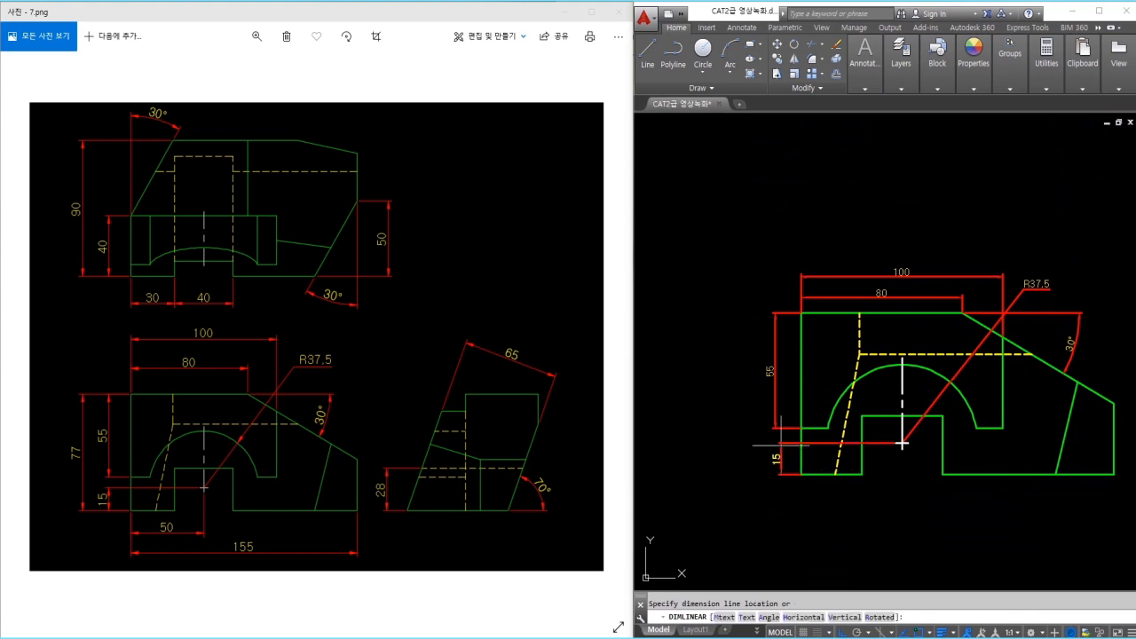
pyautogui.click(775, 448)
# - Add the overall height dimension of the front view, outside the shorter vertical dimensions
pyautogui.press('Return')
pyautogui.click(802, 475)
pyautogui.click(801, 314)
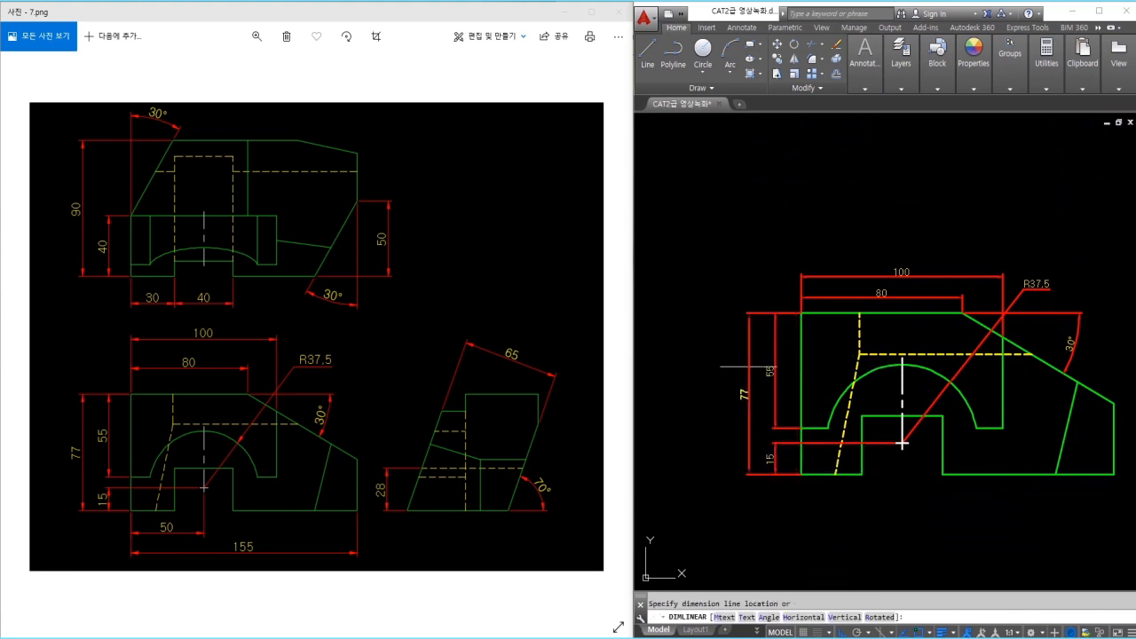
pyautogui.click(752, 367)
# - Add a horizontal dimension below the front view from its lower-left corner to the arc center
pyautogui.press('Return')
pyautogui.scroll(3, 816, 432)
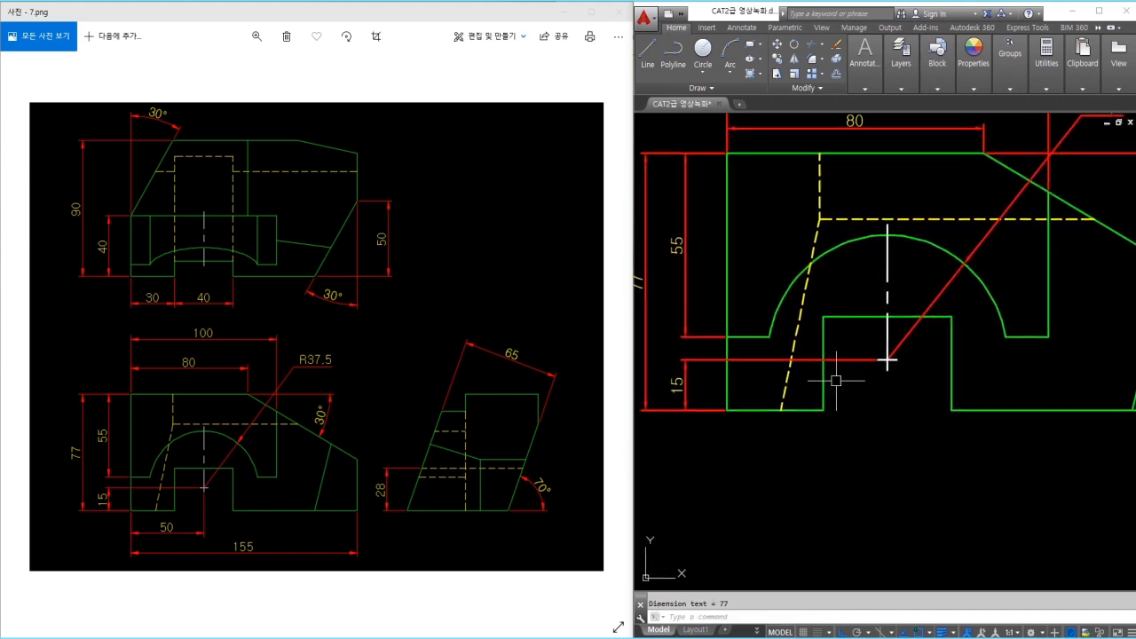
pyautogui.click(729, 410)
pyautogui.click(887, 361)
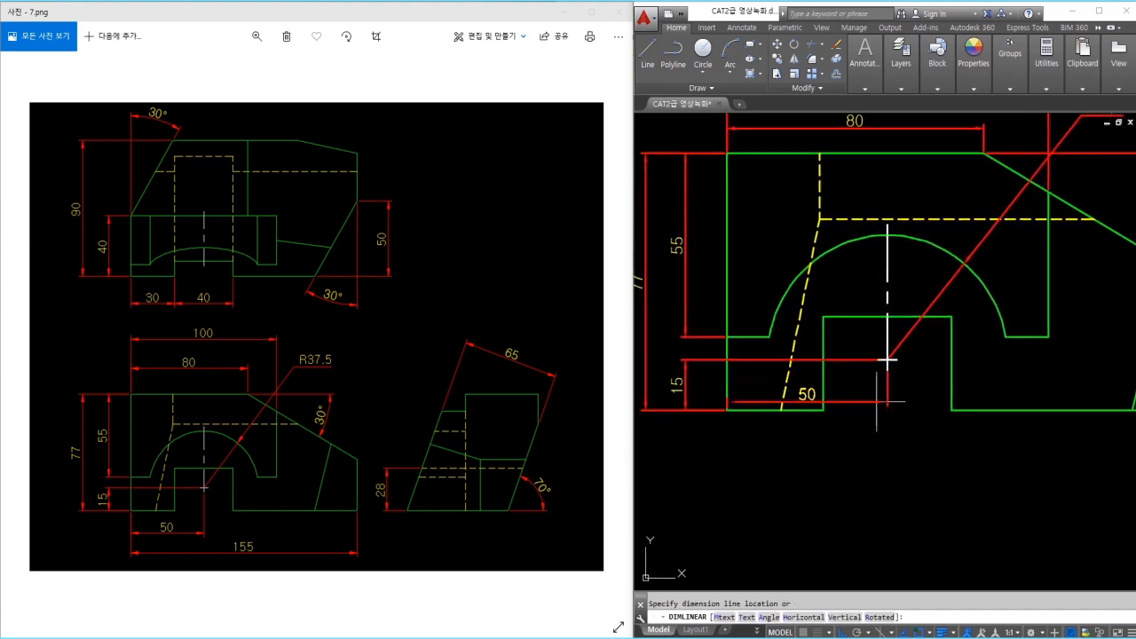
pyautogui.click(860, 438)
# - Add the overall width dimension of the front view beneath the arc-center dimension
pyautogui.press('Return')
pyautogui.click(727, 410)
pyautogui.scroll(-1, 752, 419)
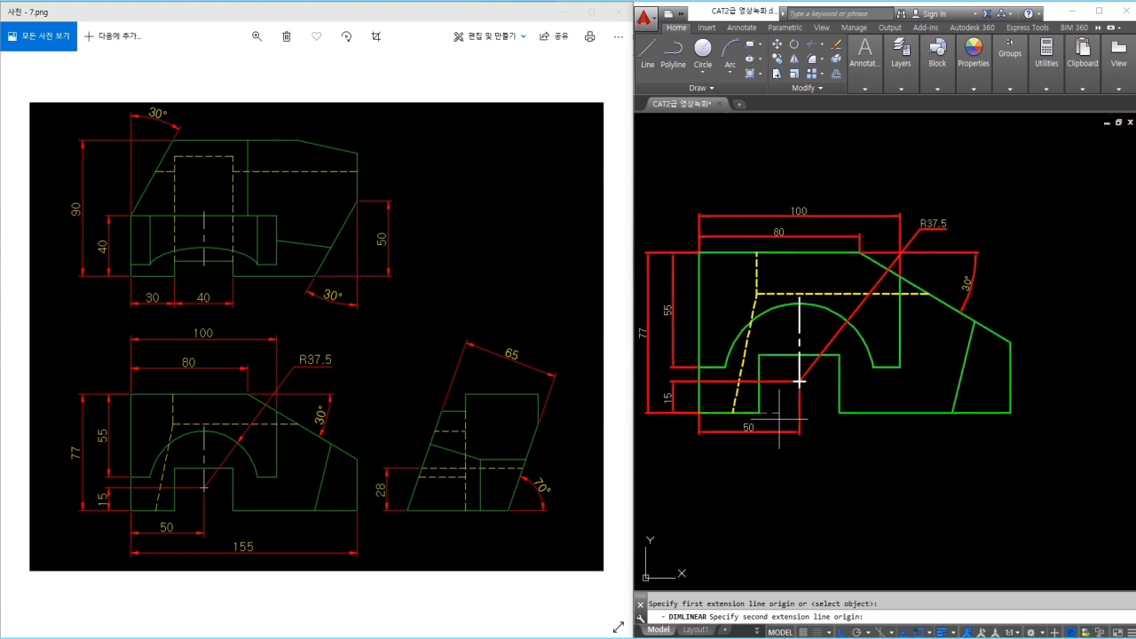
pyautogui.click(1005, 413)
pyautogui.click(920, 450)
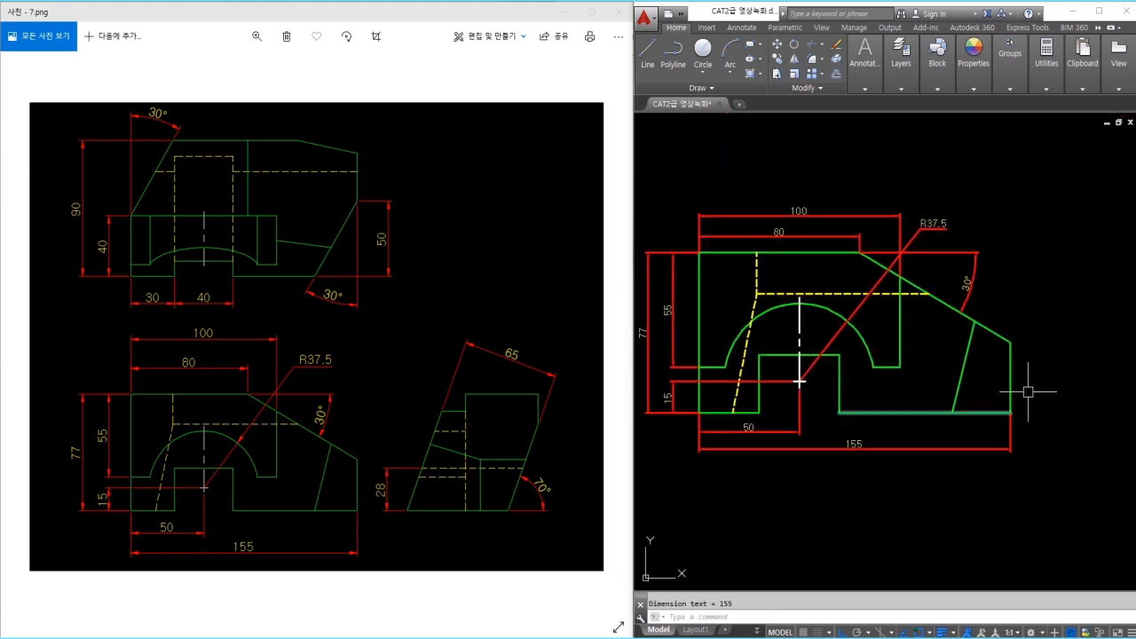
# - Add a rotated linear dimension across the side view's two sloped edges, measured perpendicular to them and placed above the view
pyautogui.moveTo(975, 340); pyautogui.dragTo(910, 371, button='middle')
pyautogui.moveTo(980, 372)
pyautogui.mouseDown(button='middle')
pyautogui.moveTo(1033, 384)
pyautogui.moveTo(804, 365)
pyautogui.mouseUp(button='middle')
pyautogui.moveTo(1041, 373); pyautogui.dragTo(956, 374, button='middle')
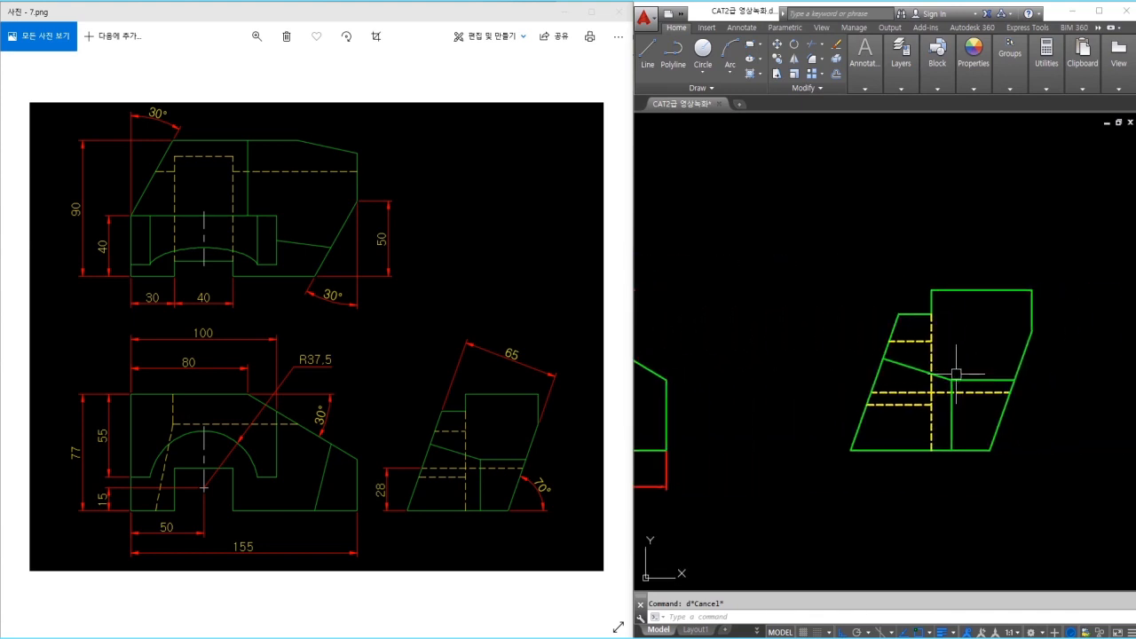
pyautogui.scroll(2, 955, 378)
pyautogui.write('dli')
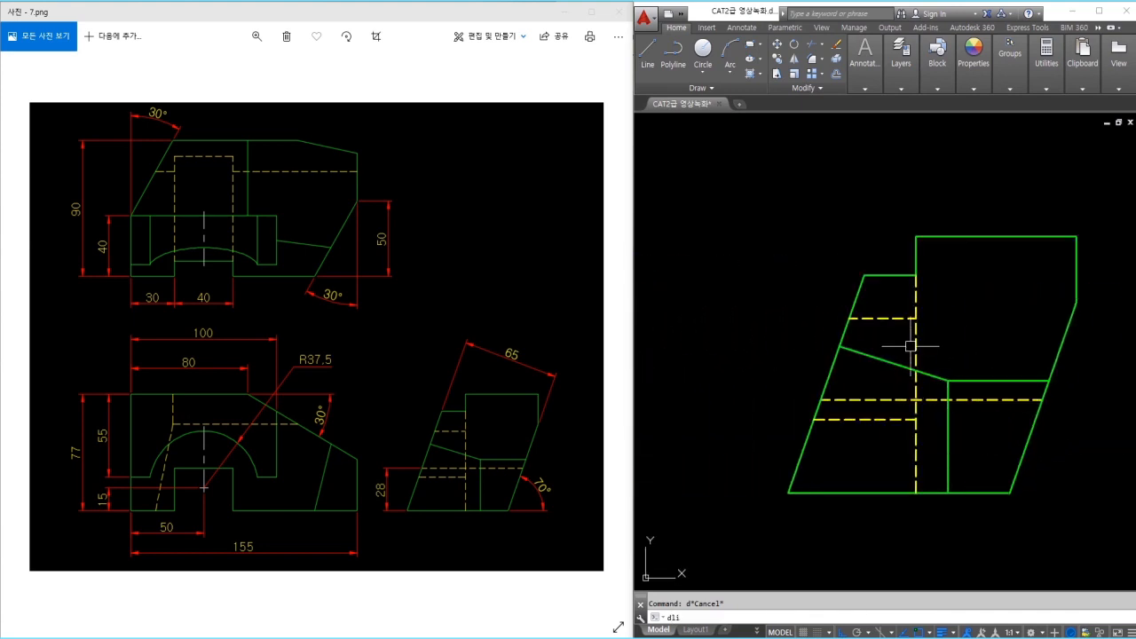
pyautogui.press('Return')
pyautogui.moveTo(886, 270); pyautogui.dragTo(849, 292, button='middle')
pyautogui.click(879, 297)
pyautogui.click(1040, 321)
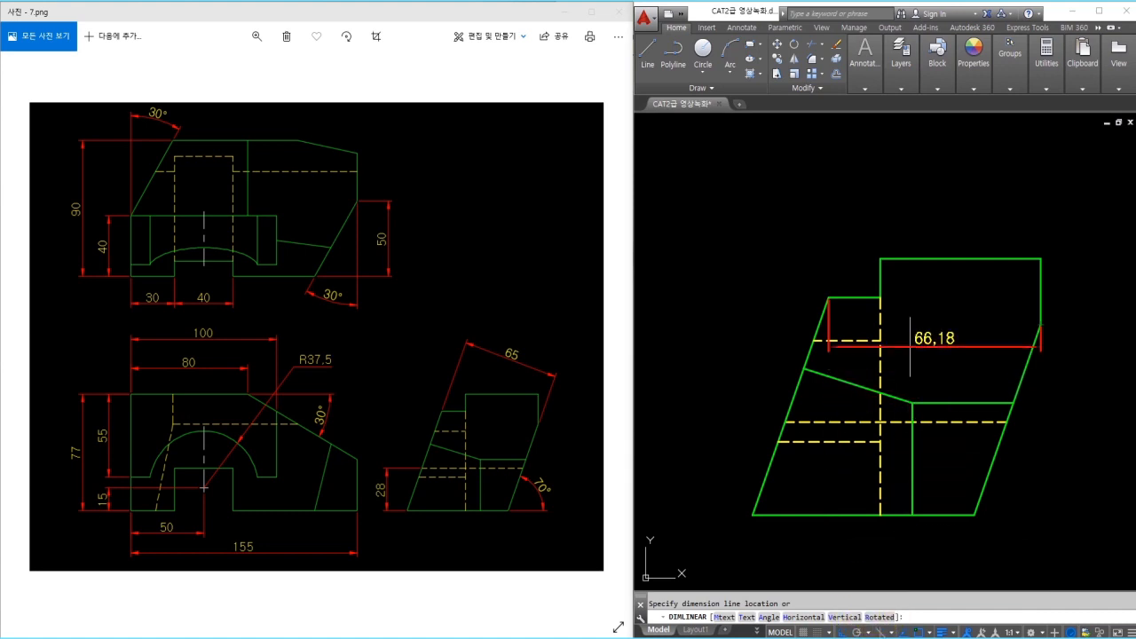
pyautogui.write('r')
pyautogui.press('Return')
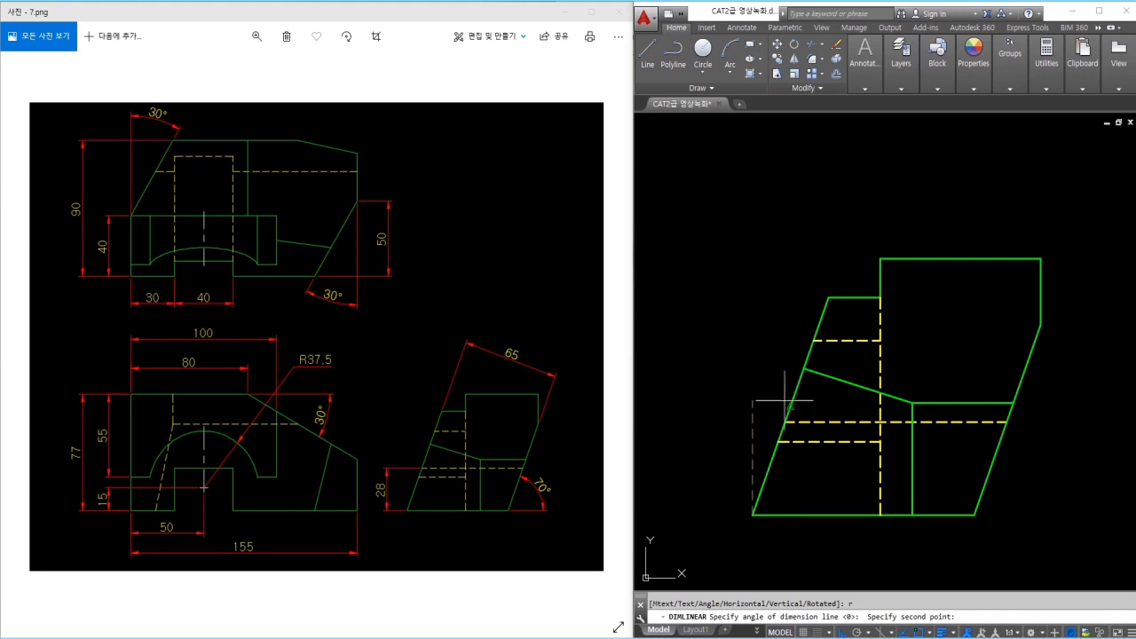
pyautogui.click(828, 298)
pyautogui.click(955, 212)
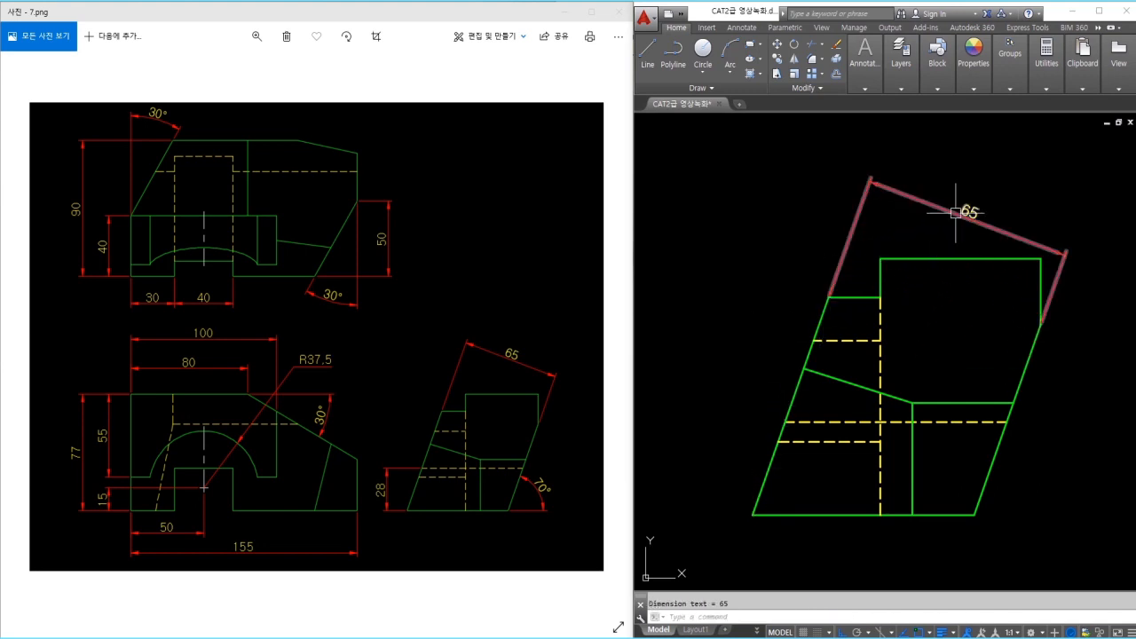
# - Delete the rotated dimension above the side view
pyautogui.click(1009, 185)
pyautogui.click(943, 217)
pyautogui.write('e')
pyautogui.press('Return')
# - Add a linear dimension between the side view's parallel sloped edges, using the Rotated option to measure perpendicular to them
pyautogui.write('dli')
pyautogui.press('Return')
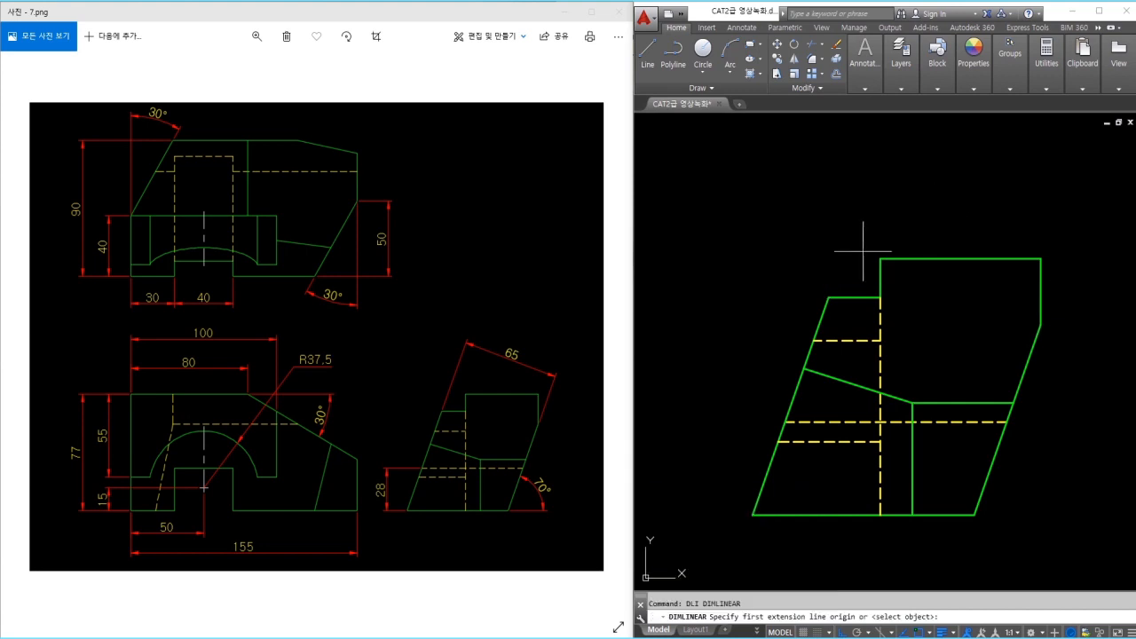
pyautogui.click(828, 297)
pyautogui.click(1040, 323)
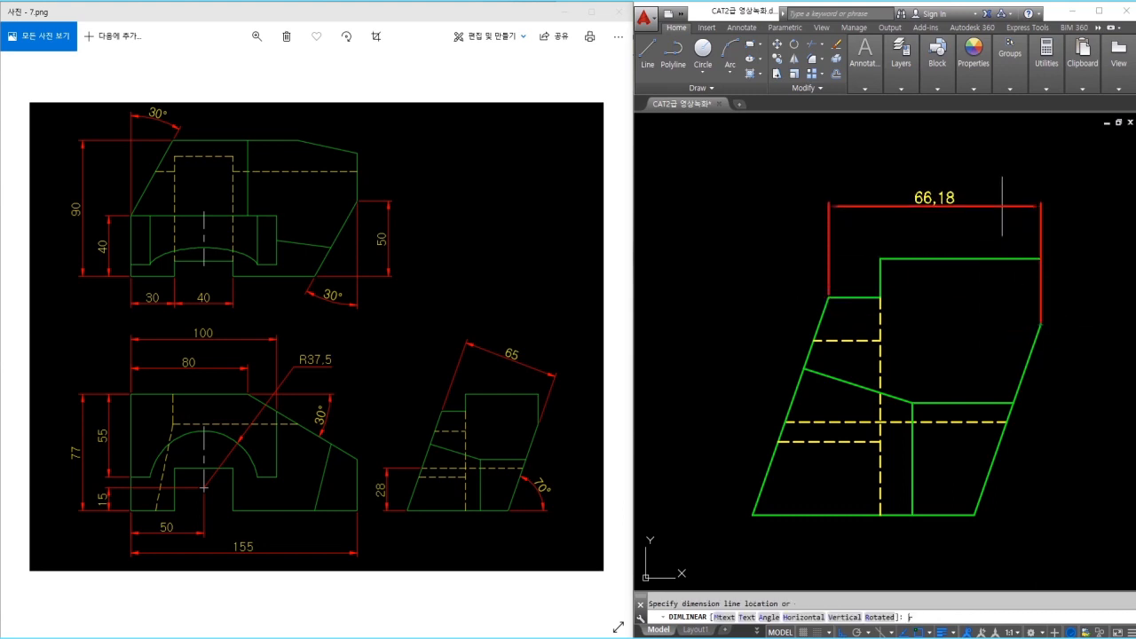
pyautogui.write('r')
pyautogui.press('Return')
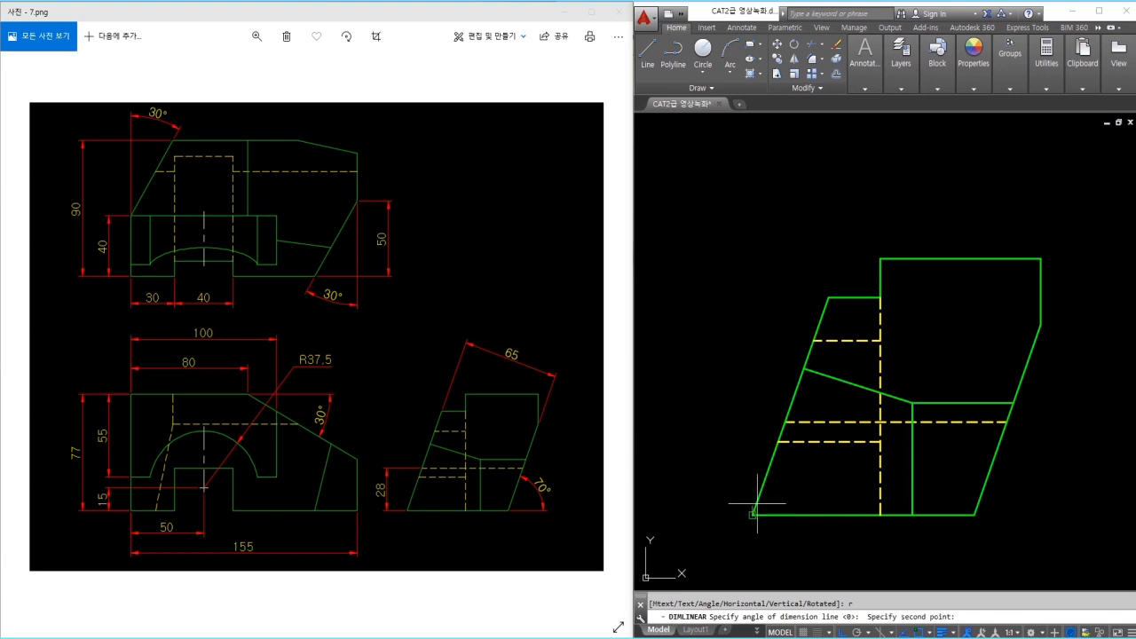
pyautogui.click(828, 297)
pyautogui.click(968, 213)
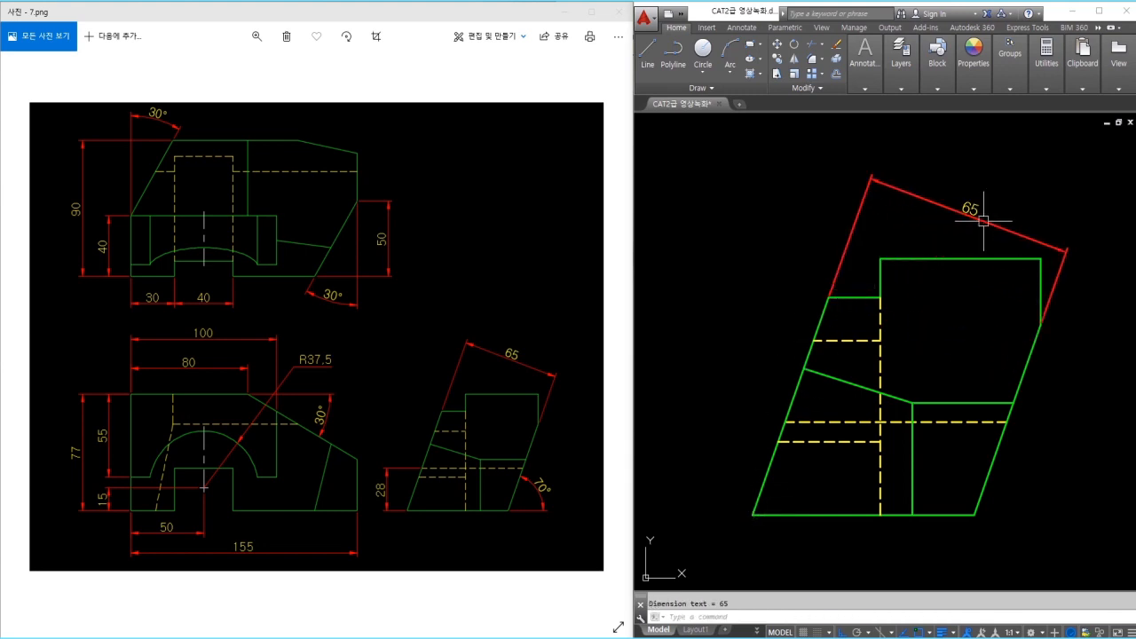
# - Add a vertical dimension left of the side view from the long dashed line to the bottom edge
pyautogui.write('dli')
pyautogui.moveTo(785, 460); pyautogui.dragTo(838, 397, button='middle')
pyautogui.press('Return')
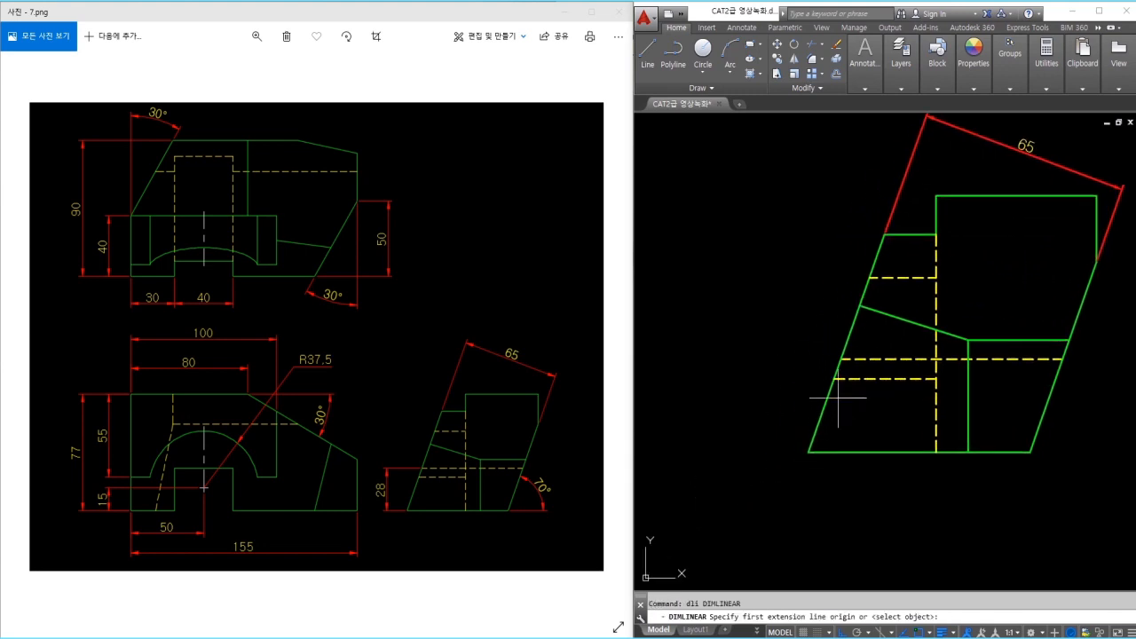
pyautogui.click(841, 360)
pyautogui.click(809, 452)
pyautogui.click(774, 406)
# - Add an angular dimension between the side view's bottom edge and right sloped edge, placed outside the lower-right corner
pyautogui.write('da')
pyautogui.click(1014, 455)
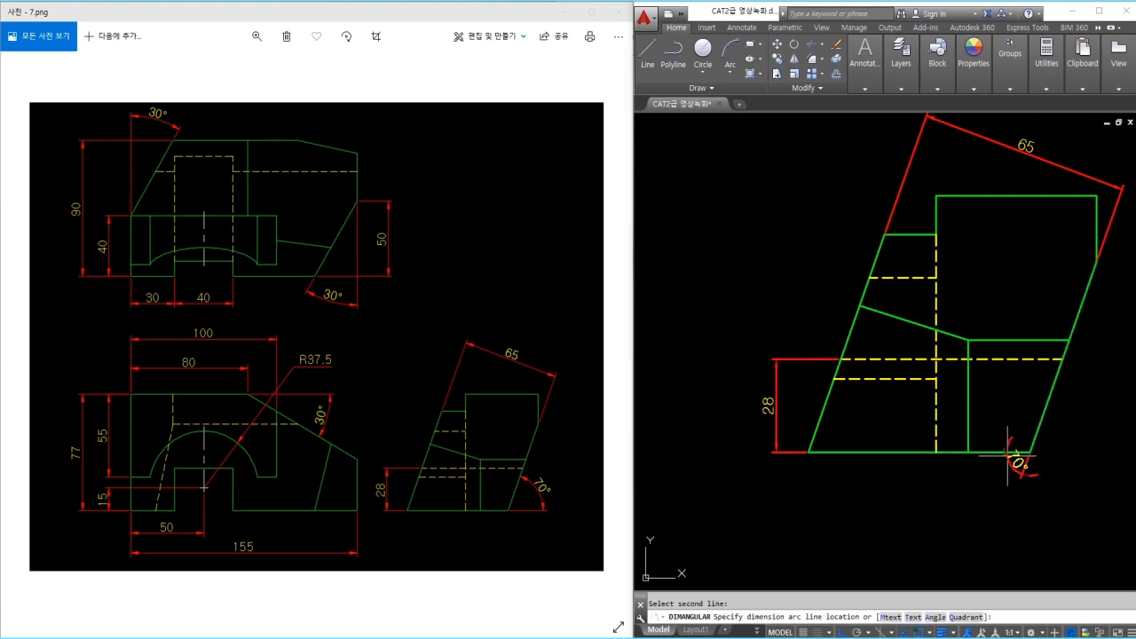
pyautogui.click(1086, 406)
# - Delete the diagonal projection line above the side view
pyautogui.scroll(-4, 960, 390)
pyautogui.moveTo(961, 391); pyautogui.dragTo(1026, 401, button='middle')
pyautogui.scroll(2, 765, 378)
pyautogui.scroll(-3, 765, 378)
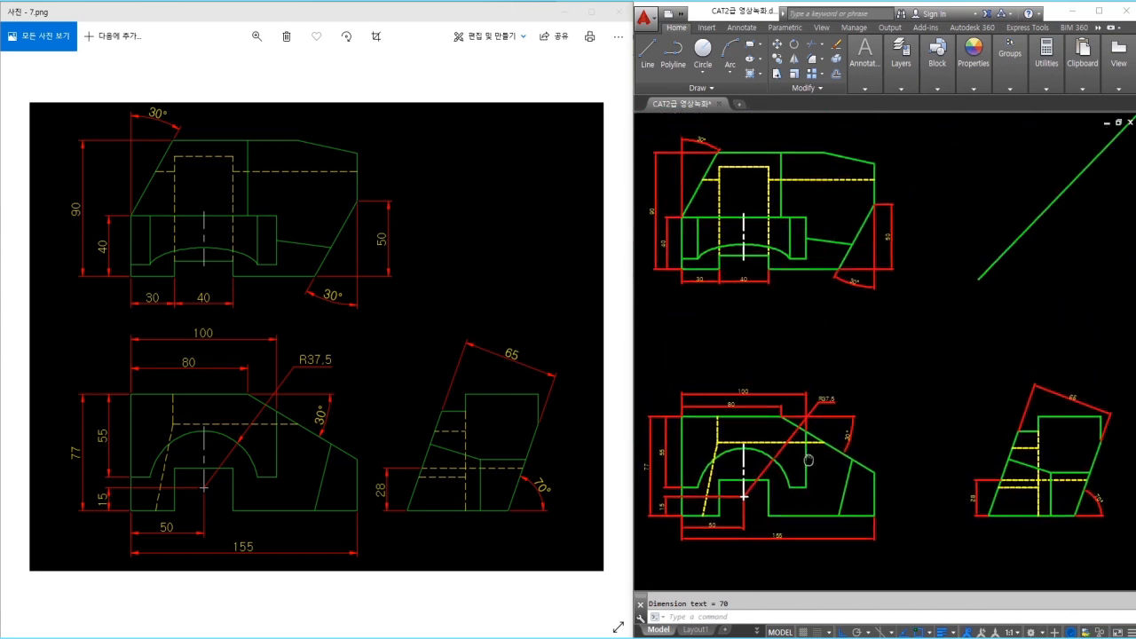
pyautogui.moveTo(1007, 310); pyautogui.dragTo(1039, 329, button='middle')
pyautogui.click(1039, 329)
pyautogui.click(971, 261)
pyautogui.write('e')
pyautogui.press('Return')
# - Zoom to a window enclosing all three dimensioned views
pyautogui.write('z')
pyautogui.press('space')
pyautogui.click(665, 147)
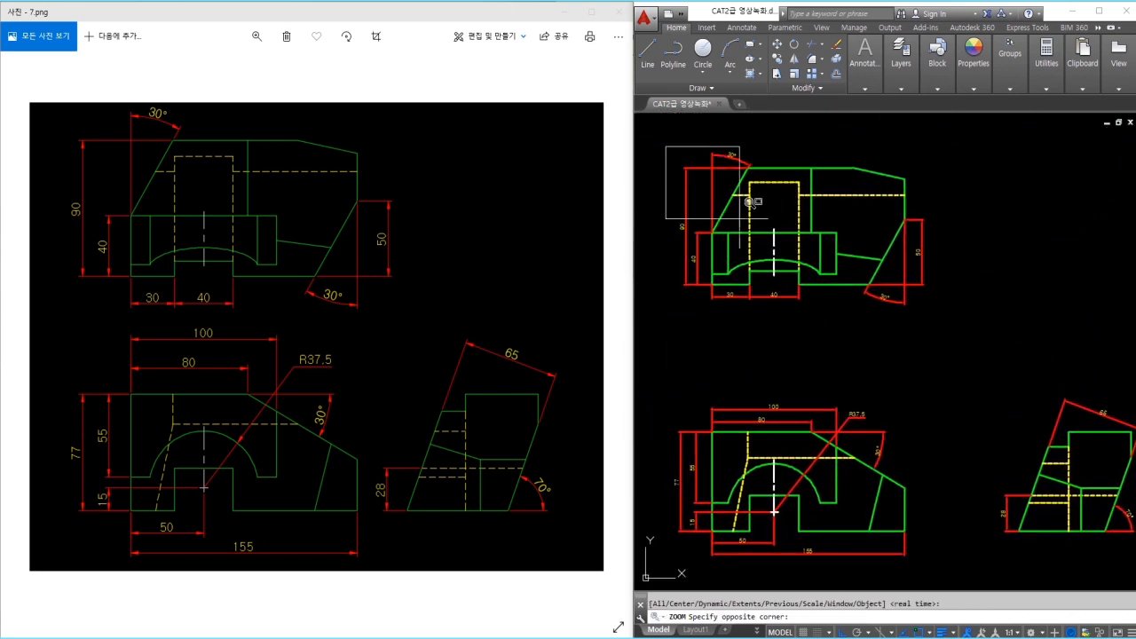
pyautogui.moveTo(1111, 529); pyautogui.dragTo(1088, 521, button='middle')
pyautogui.click(1126, 554)
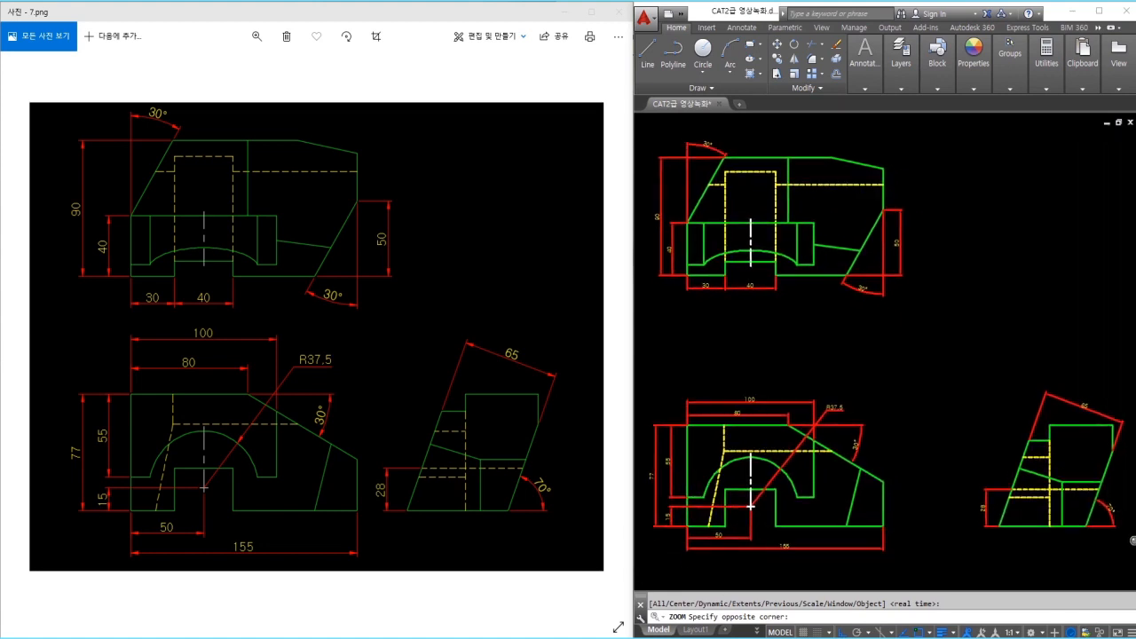